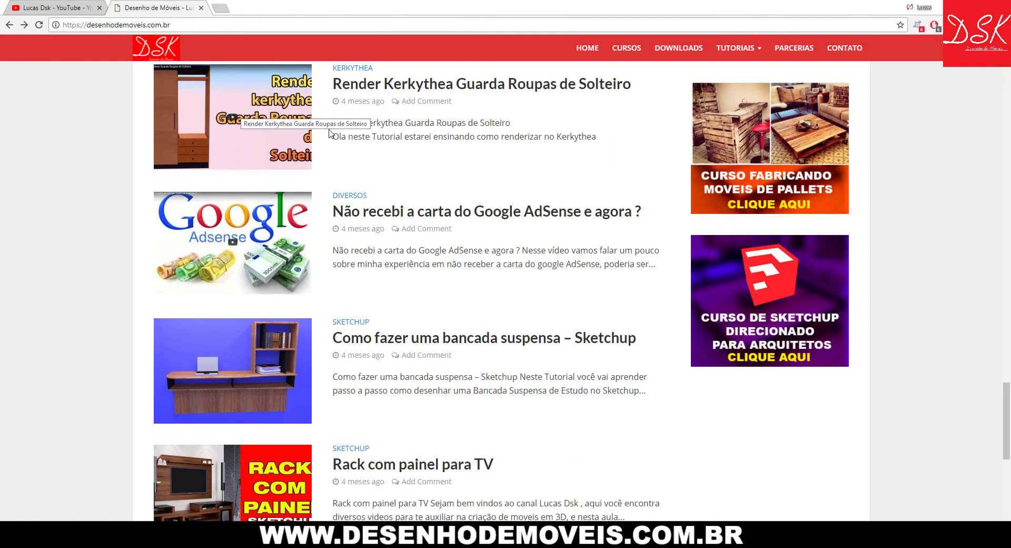
- Scroll up the Desenho de Móveis post list until Texturas Para SKETCHUP sits at the top
scroll(330, 189, "up", 4)
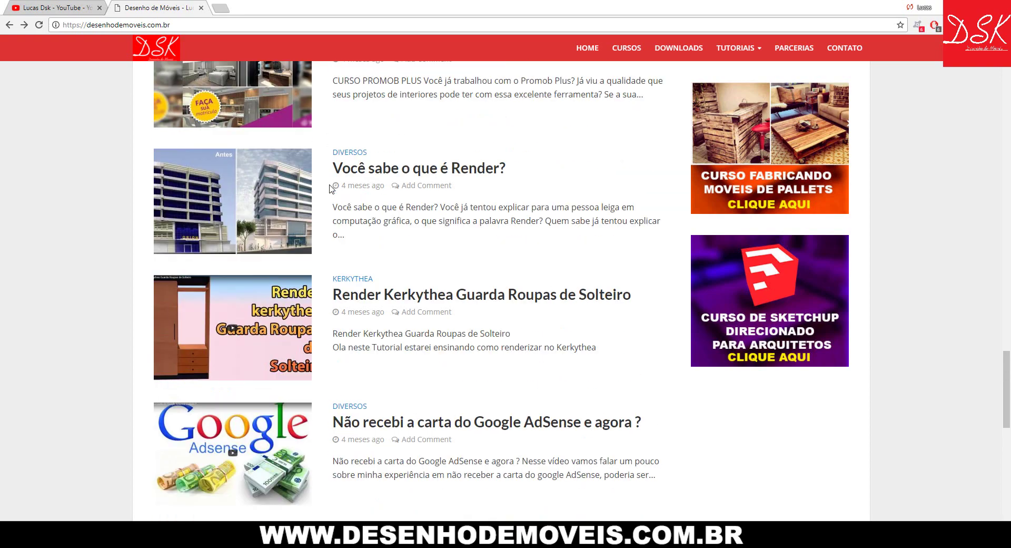
scroll(329, 189, "up", 5)
scroll(330, 188, "up", 2)
scroll(330, 189, "up", 1)
scroll(330, 187, "up", 3)
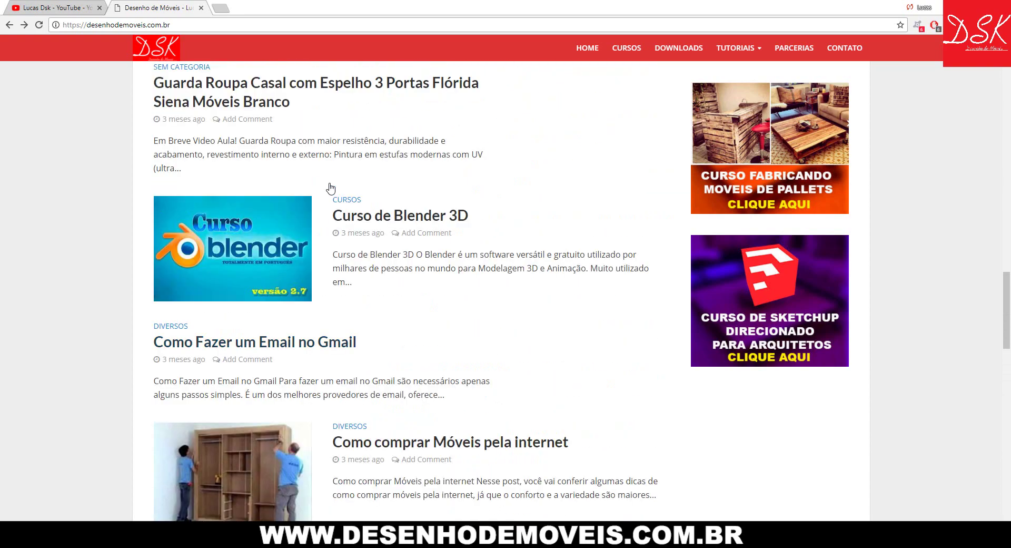
scroll(329, 187, "up", 2)
scroll(331, 189, "up", 2)
scroll(331, 188, "up", 3)
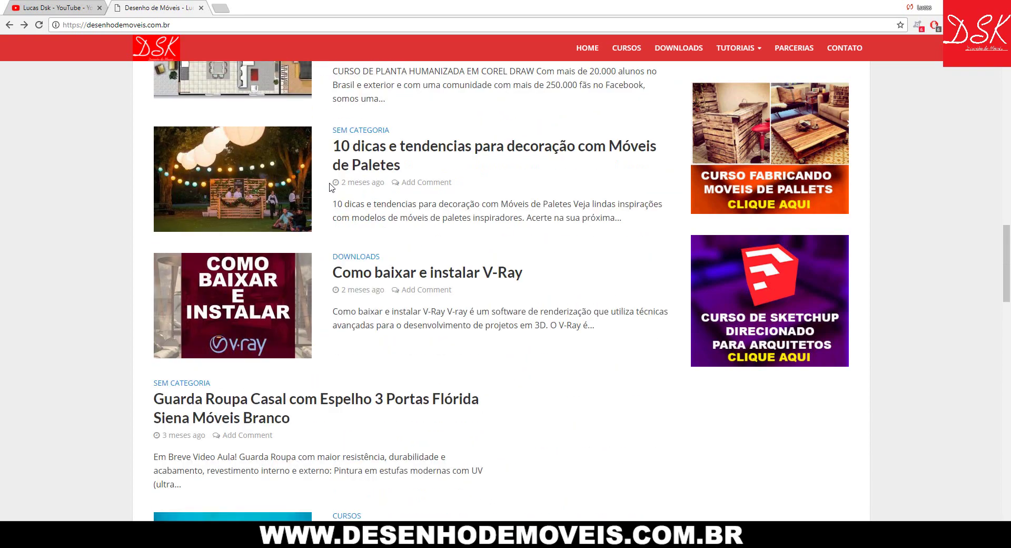
scroll(331, 187, "up", 1)
scroll(327, 185, "up", 1)
scroll(327, 187, "up", 5)
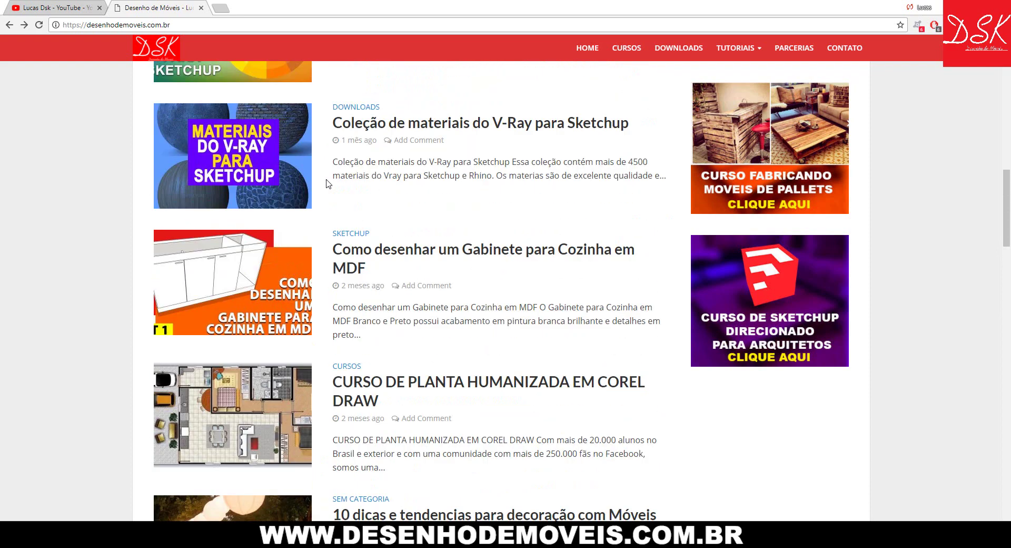
scroll(311, 210, "up", 3)
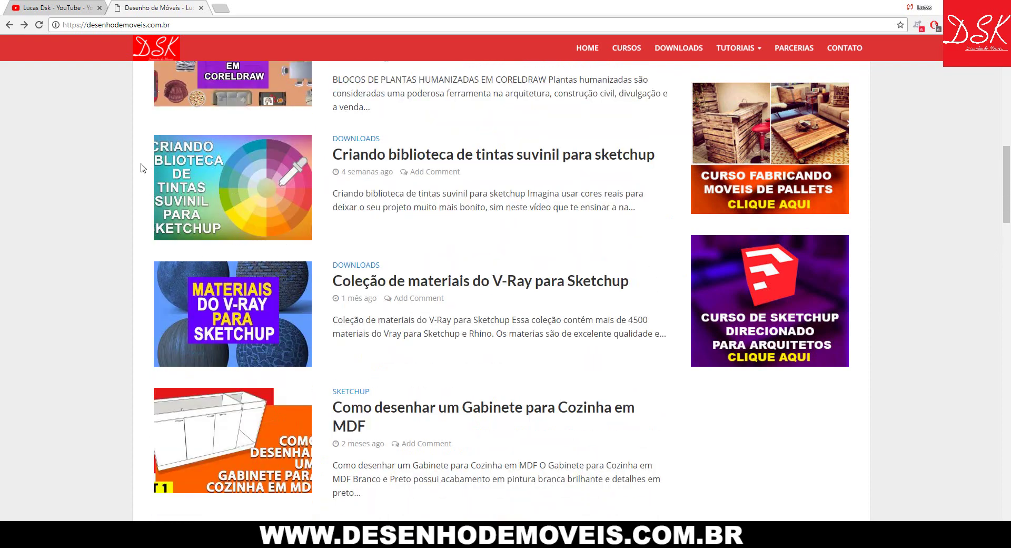
scroll(380, 112, "up", 1)
scroll(364, 131, "up", 2)
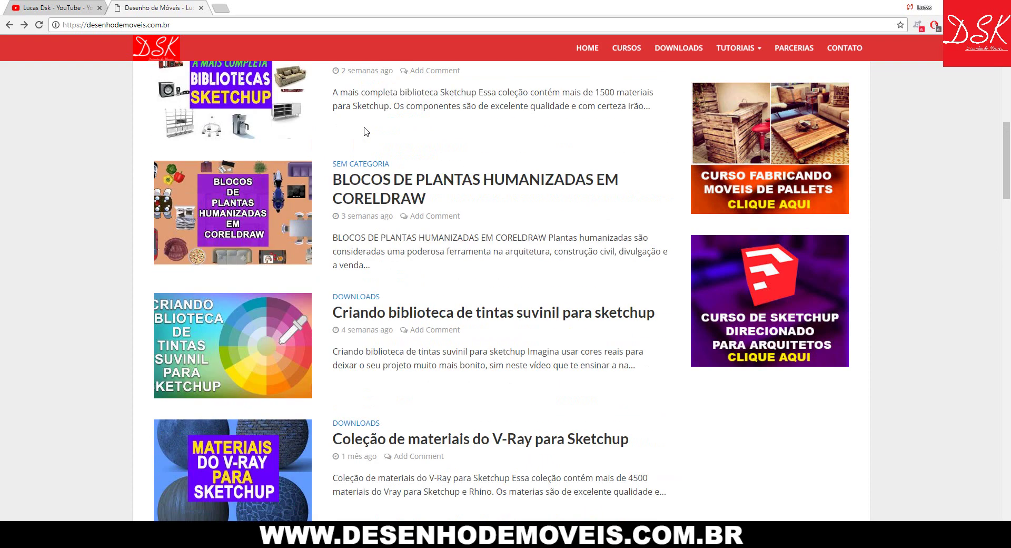
scroll(364, 129, "up", 2)
scroll(366, 127, "up", 2)
scroll(421, 100, "up", 1)
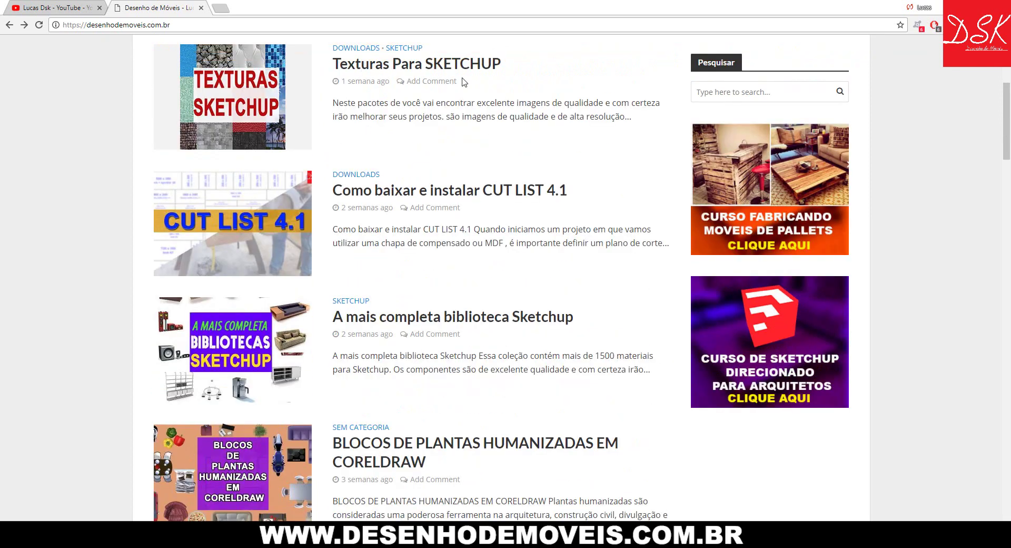
left_click(84, 6)
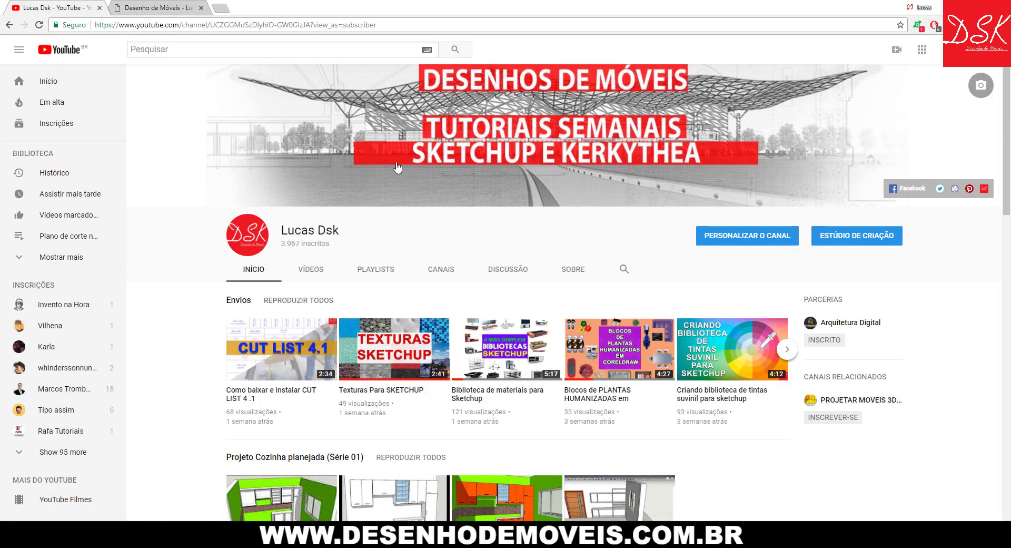
scroll(398, 167, "down", 3)
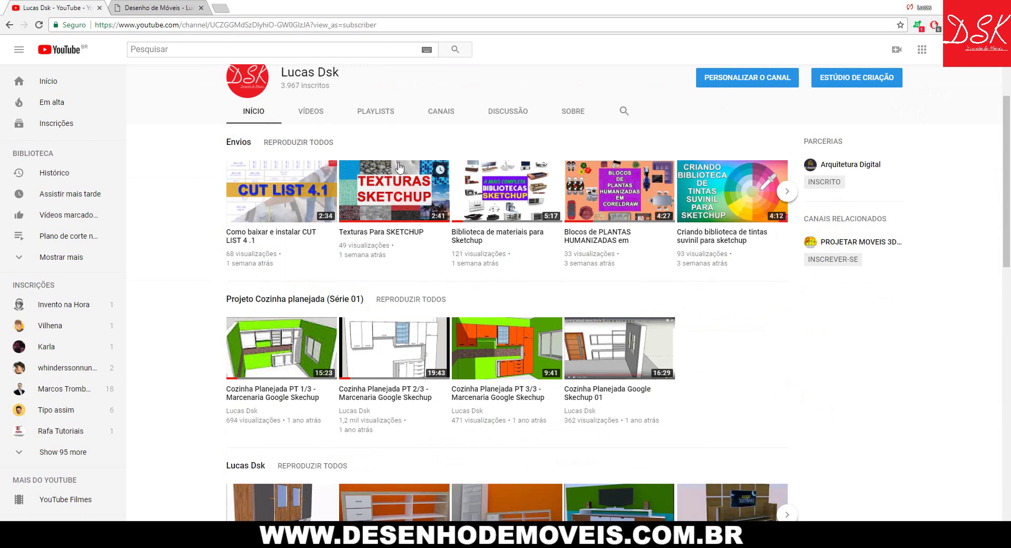
left_click(172, 5)
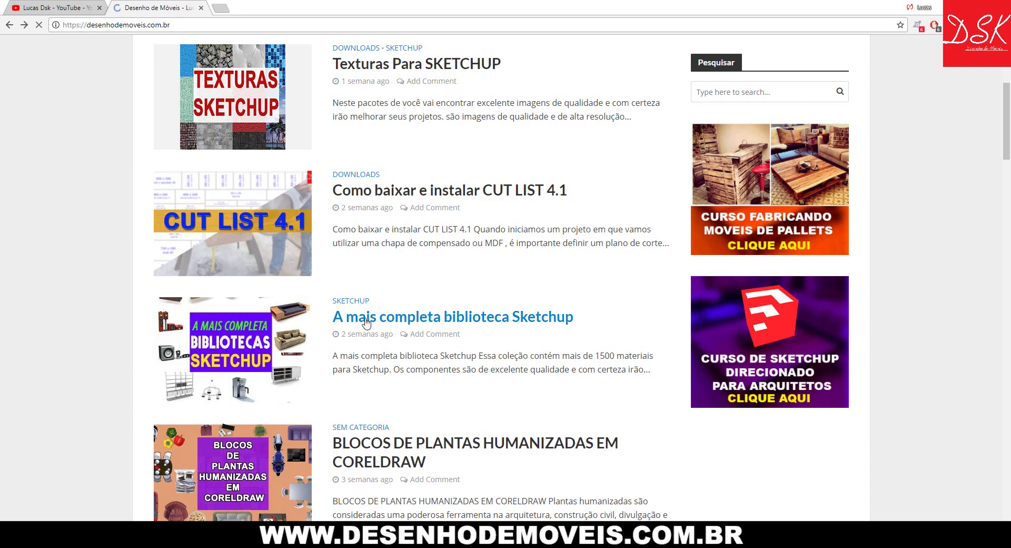
- Scroll through the 'A mais completa biblioteca Sketchup' article and back up to its top
scroll(368, 316, "down", 8)
scroll(379, 306, "down", 7)
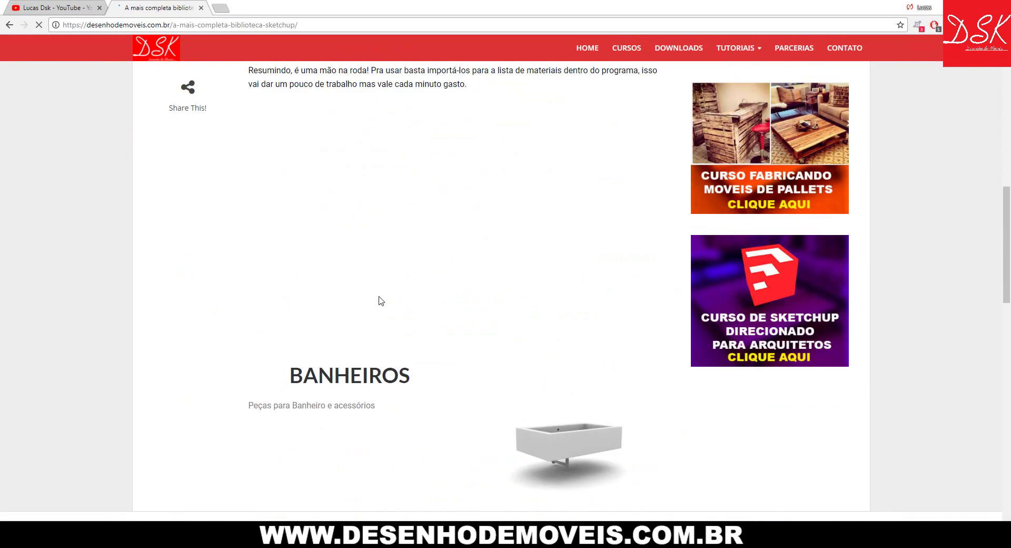
scroll(375, 232, "up", 1)
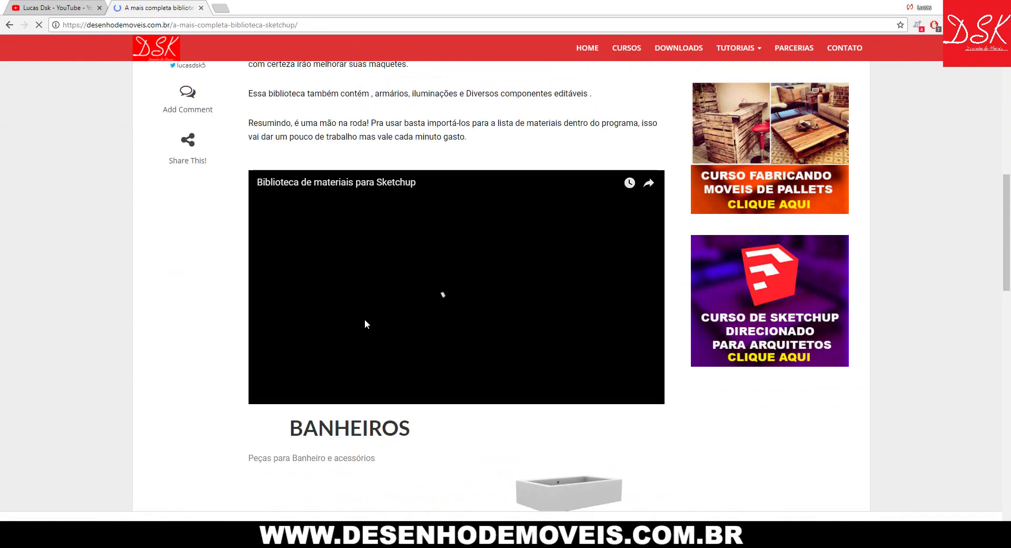
scroll(440, 264, "up", 4)
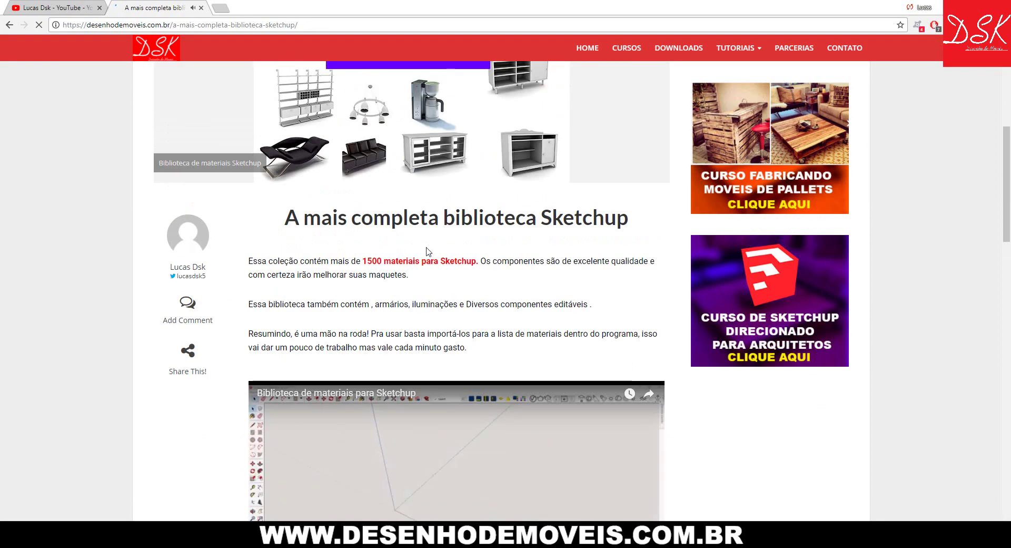
scroll(424, 248, "up", 1)
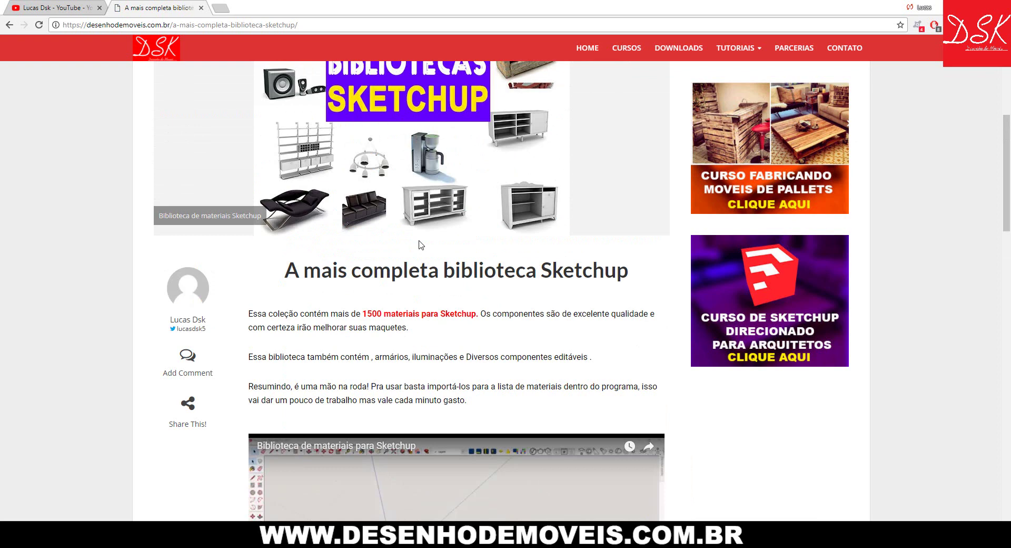
scroll(421, 244, "up", 2)
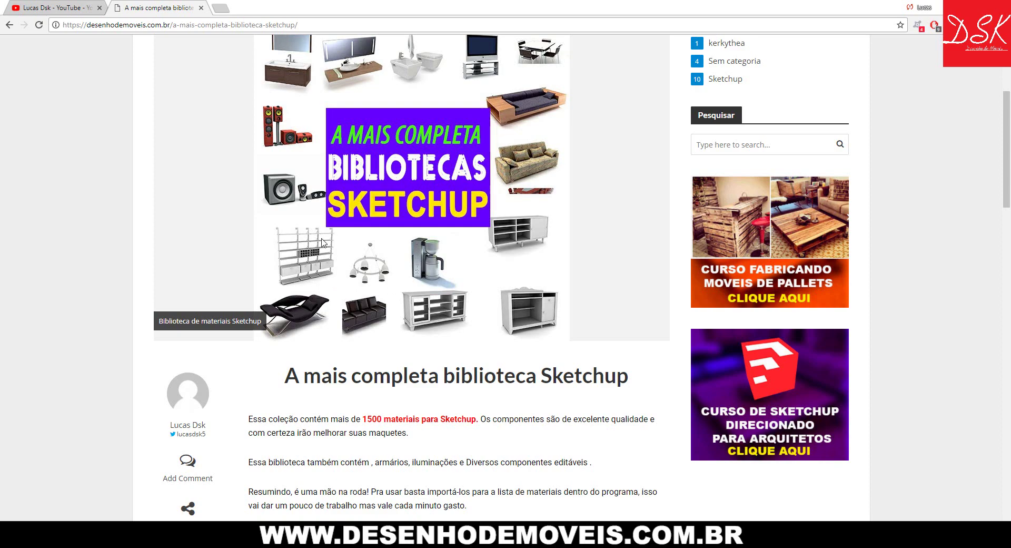
scroll(343, 226, "up", 3)
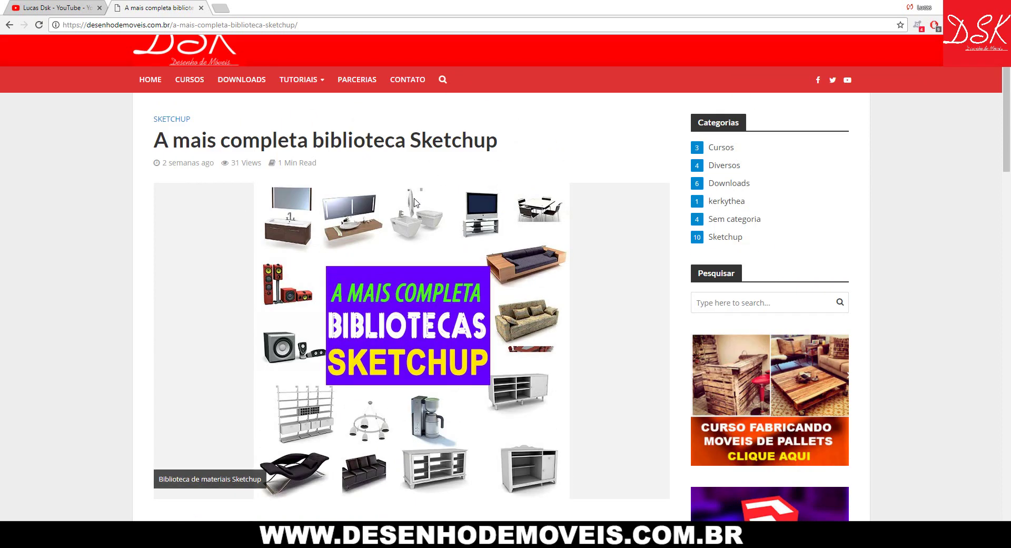
scroll(415, 274, "down", 4)
scroll(400, 284, "down", 4)
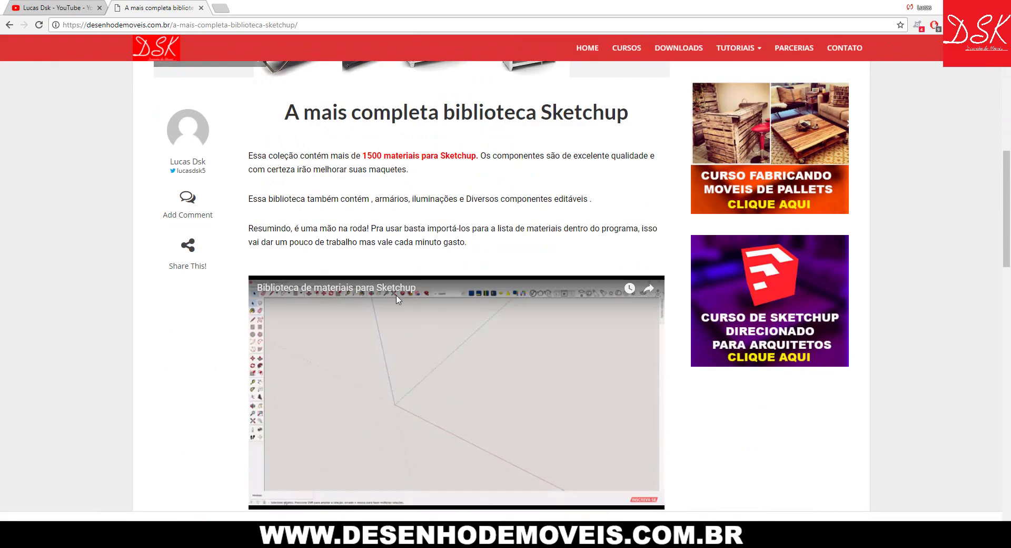
scroll(175, 258, "down", 3)
scroll(175, 258, "down", 4)
scroll(175, 258, "down", 3)
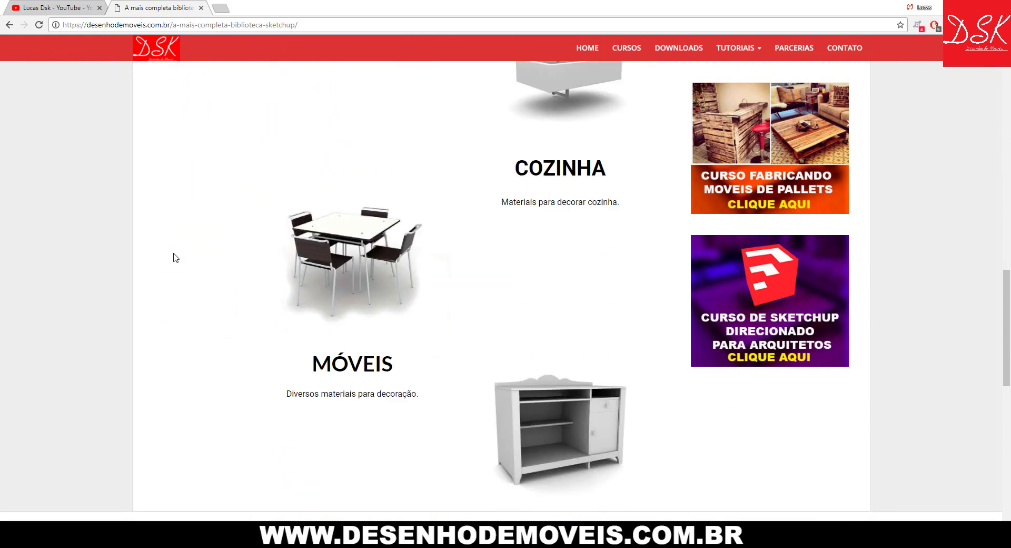
scroll(176, 257, "down", 2)
scroll(175, 257, "down", 4)
scroll(175, 258, "down", 1)
scroll(175, 258, "down", 2)
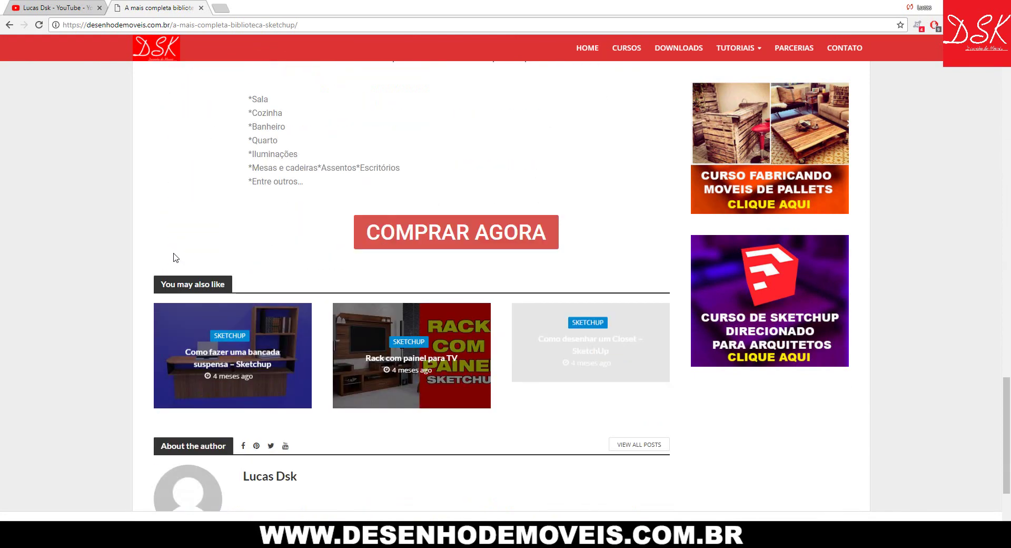
scroll(176, 258, "up", 6)
scroll(175, 258, "up", 4)
scroll(175, 257, "up", 3)
scroll(175, 258, "up", 2)
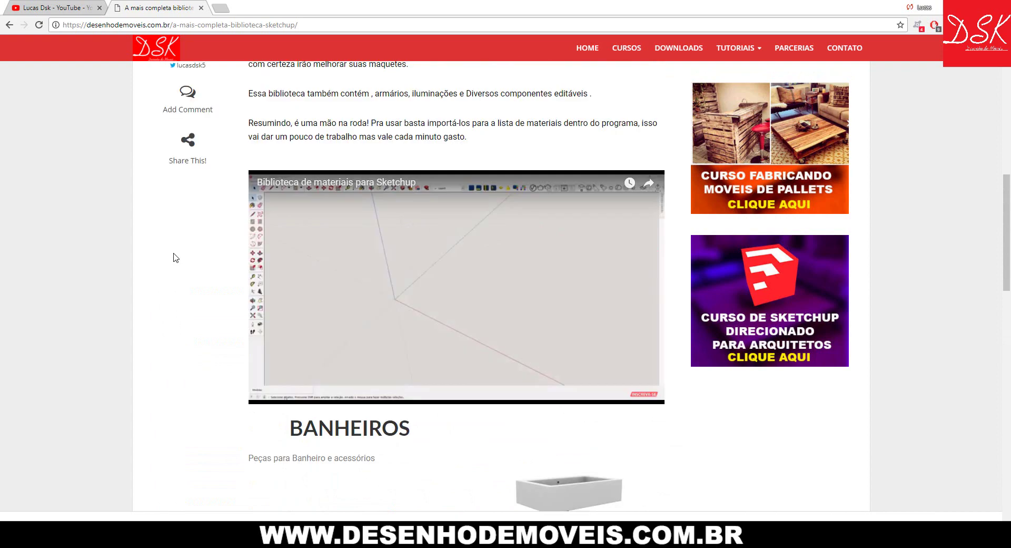
scroll(175, 258, "up", 2)
scroll(175, 258, "up", 1)
scroll(175, 255, "up", 5)
scroll(174, 256, "up", 4)
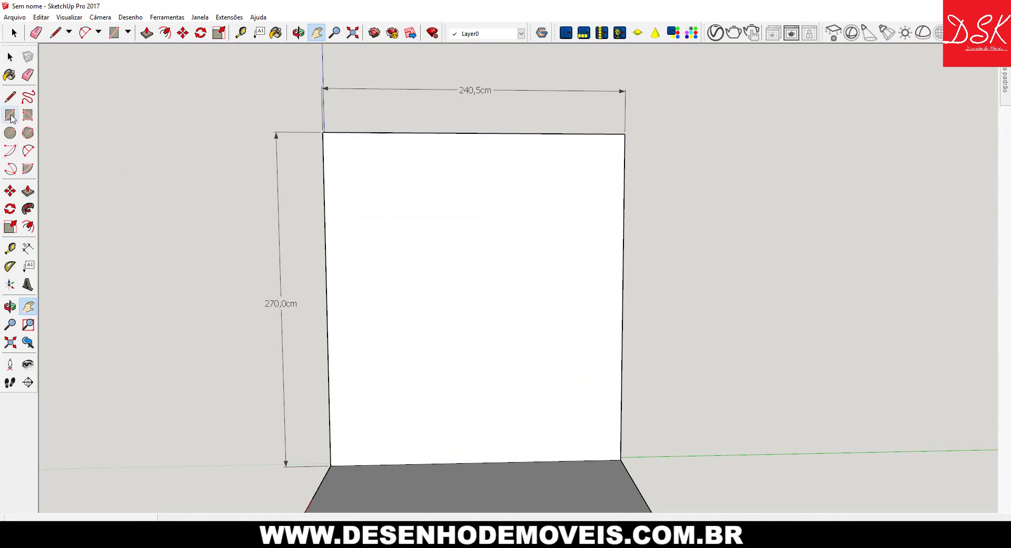
- Place a horizontal Tape Measure guide 130 cm up from the wall's bottom edge
left_click(10, 248)
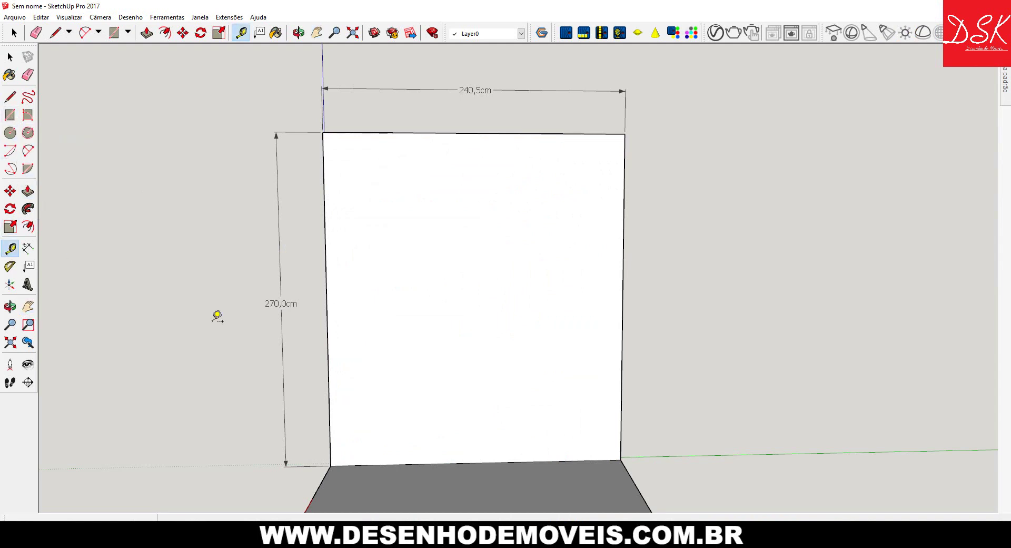
left_click(457, 462)
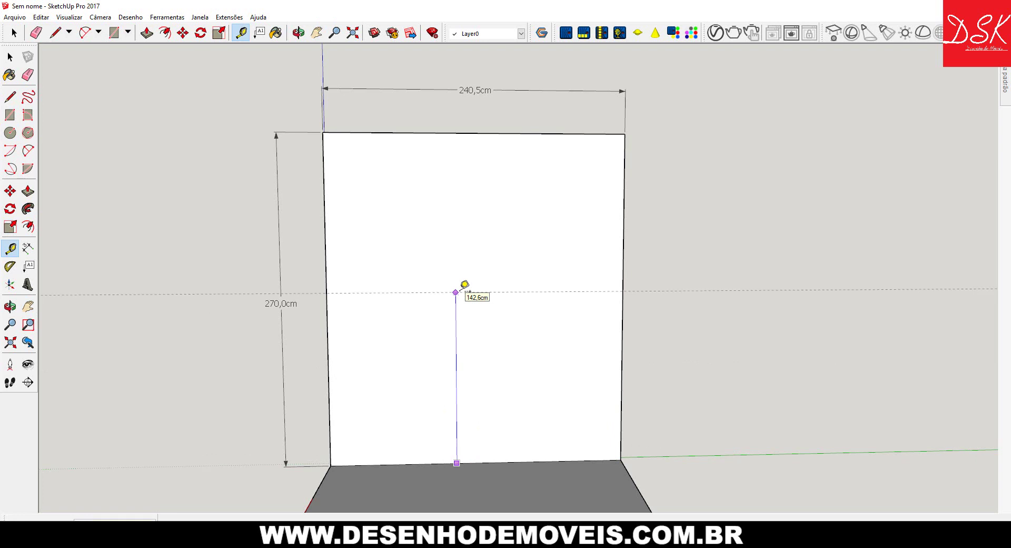
type("130")
key("Return")
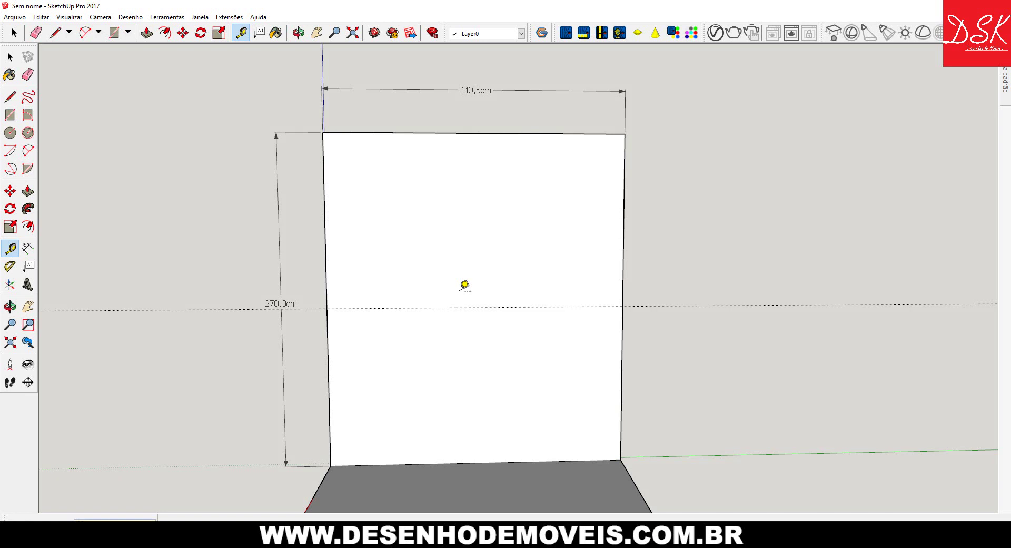
mouse_move(513, 299)
middle_mouse_down()
mouse_move(466, 300)
mouse_move(521, 270)
middle_mouse_up()
scroll(491, 278, "up", 3)
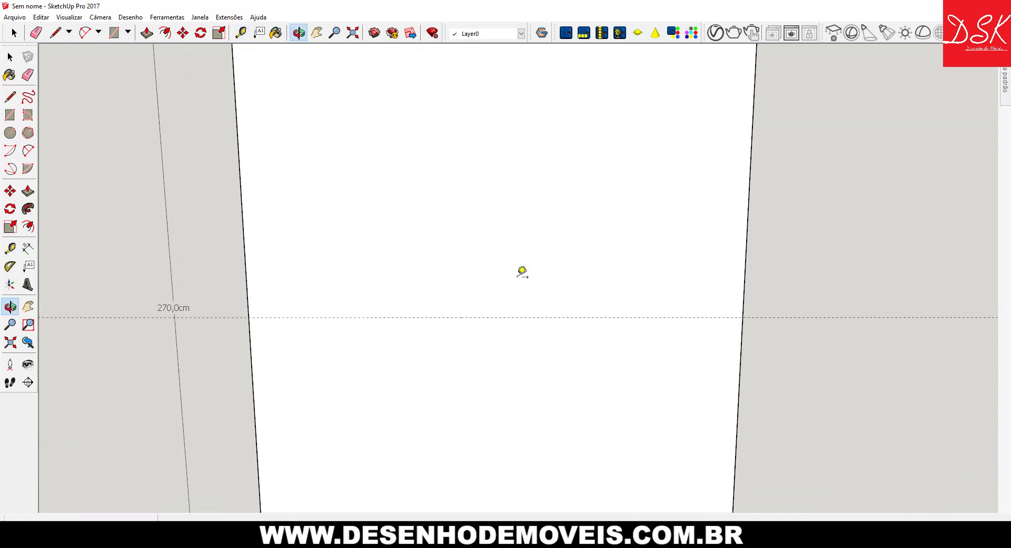
- Draw a long thin rectangle on the wall resting on the 130 cm guide
left_click(11, 117)
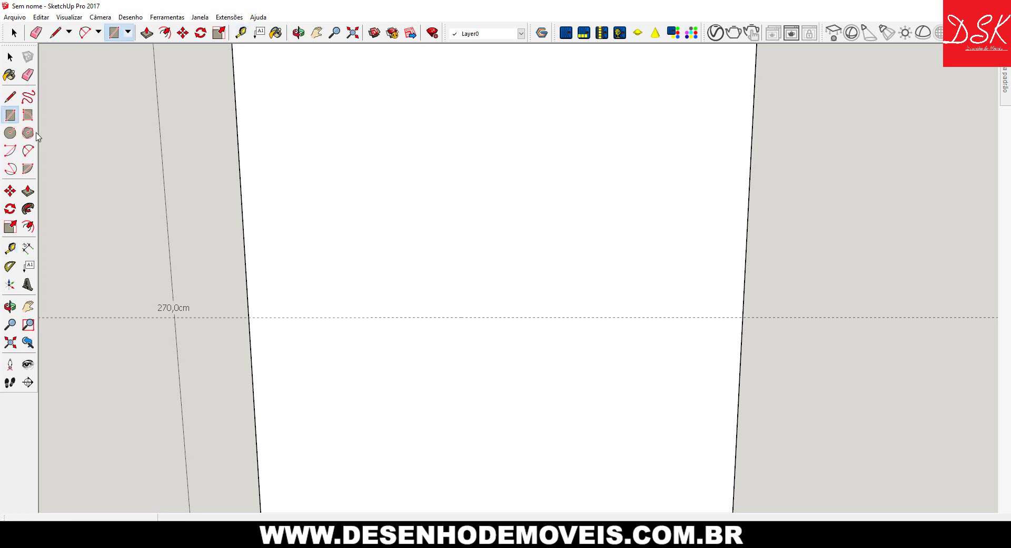
left_click(405, 317)
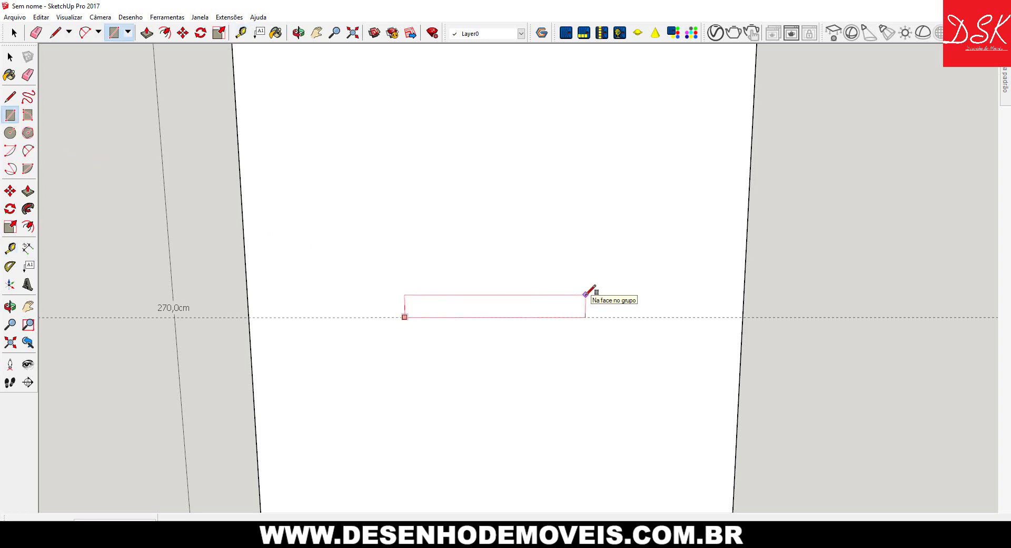
left_click(585, 294)
mouse_move(276, 266)
middle_mouse_down()
mouse_move(361, 214)
mouse_move(452, 226)
mouse_move(490, 274)
middle_mouse_up()
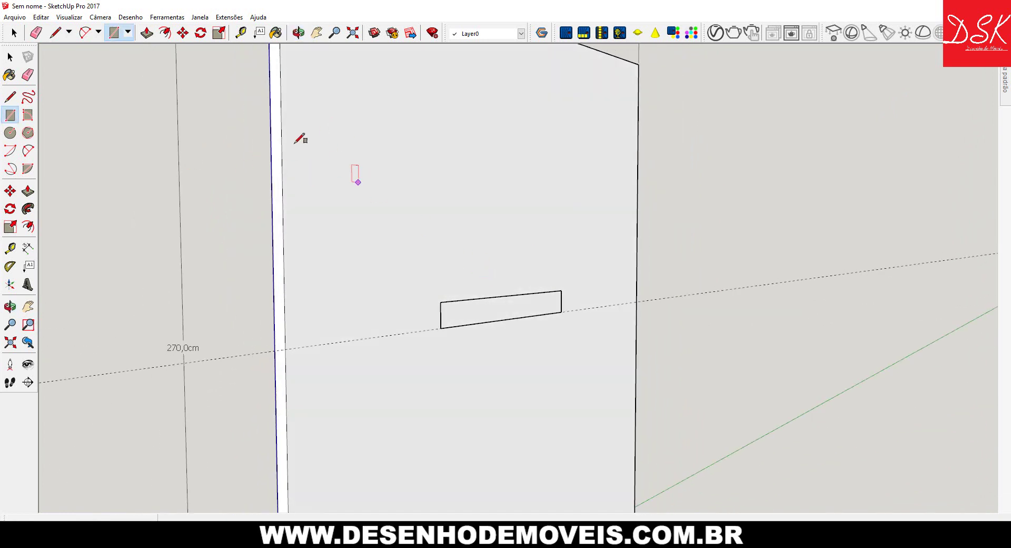
- Push/Pull the rectangle out 1,5 cm into a board and switch to the Right view
left_click(28, 191)
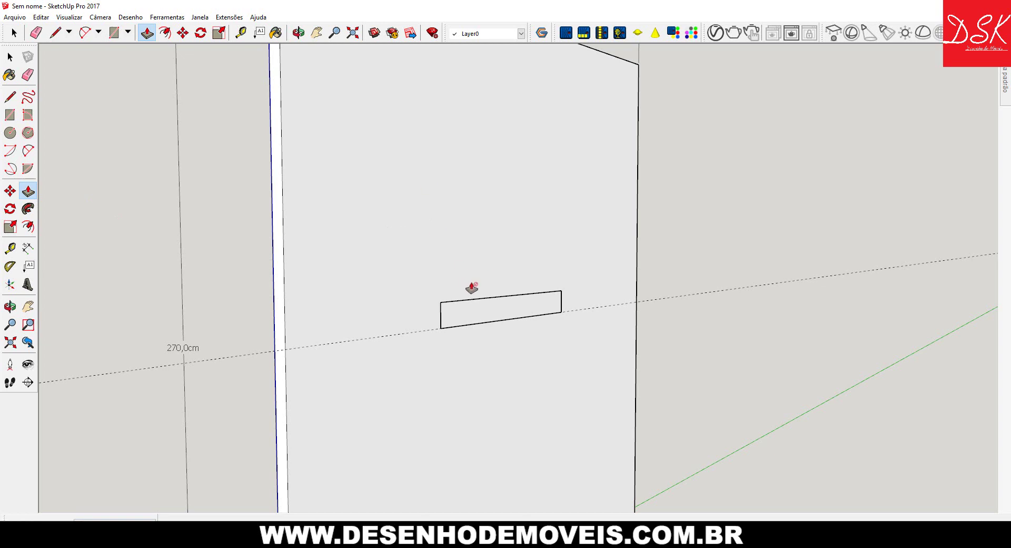
mouse_move(453, 250)
middle_mouse_down()
mouse_move(213, 267)
mouse_move(202, 212)
middle_mouse_up()
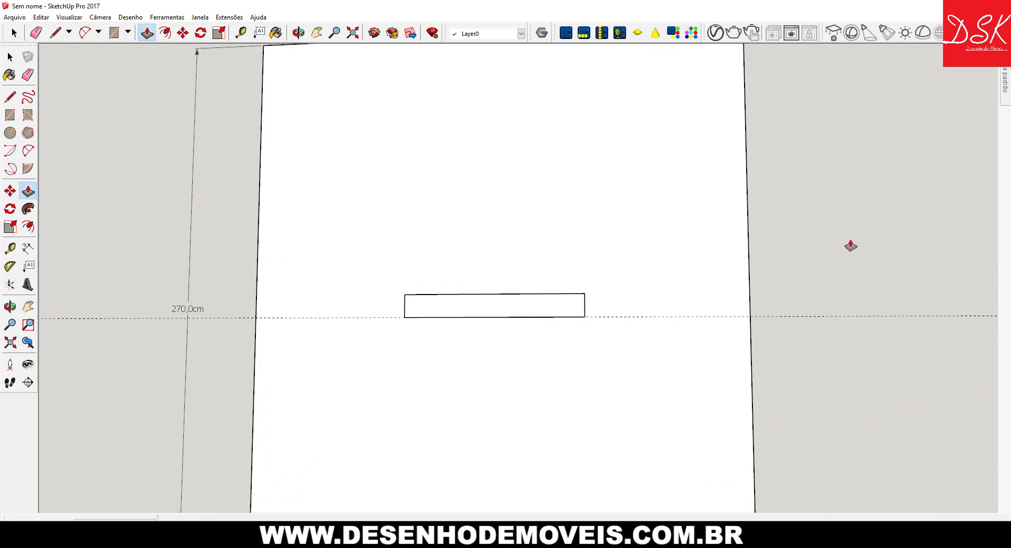
mouse_move(452, 252)
middle_mouse_down()
mouse_move(515, 329)
mouse_move(502, 328)
middle_mouse_up()
scroll(454, 334, "up", 2)
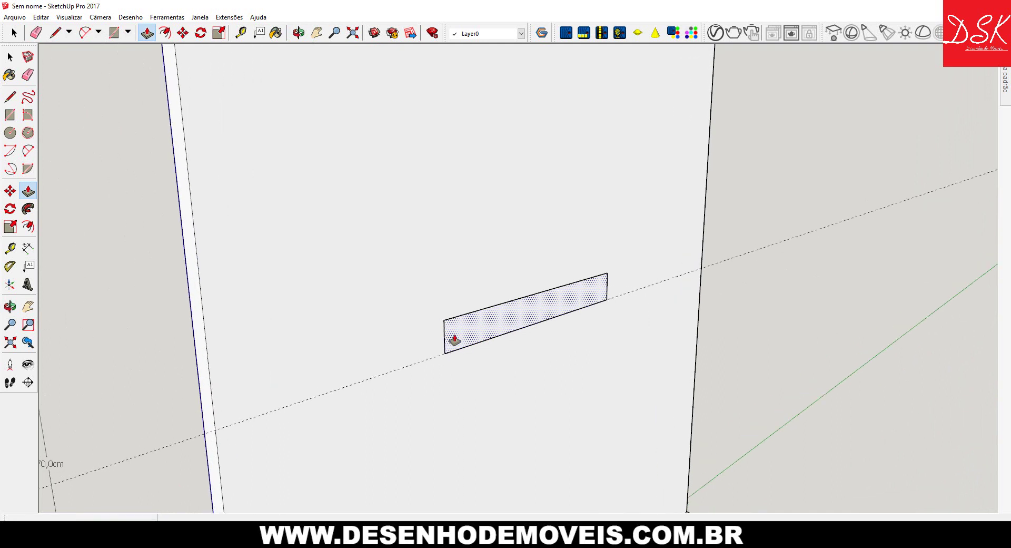
left_click_drag(460, 345, 462, 347)
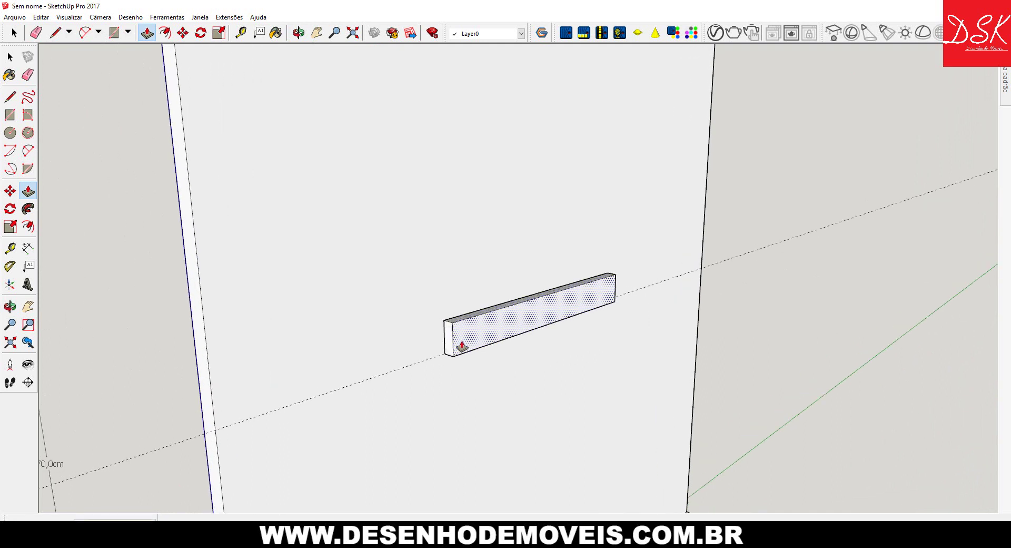
type("1,5")
key("Return")
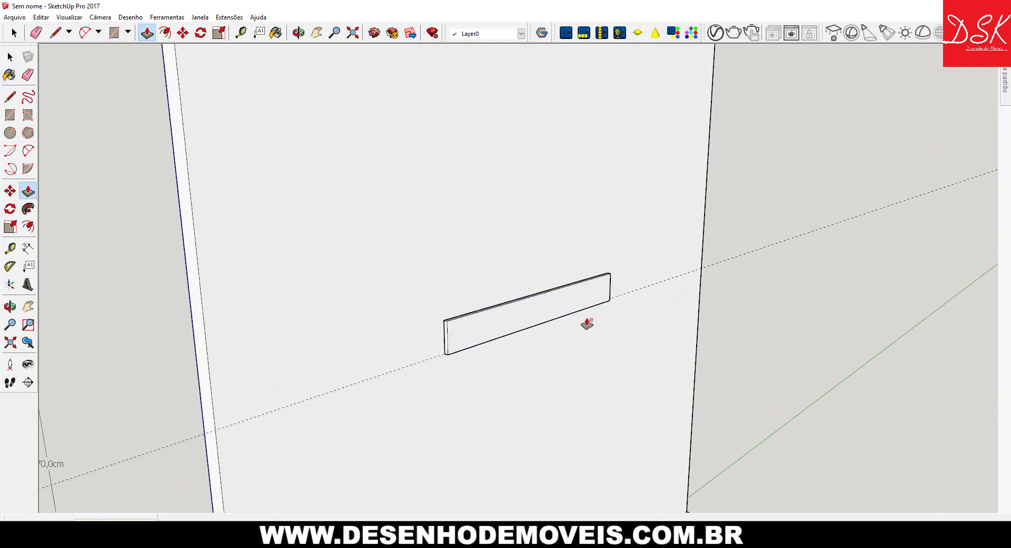
key("3")
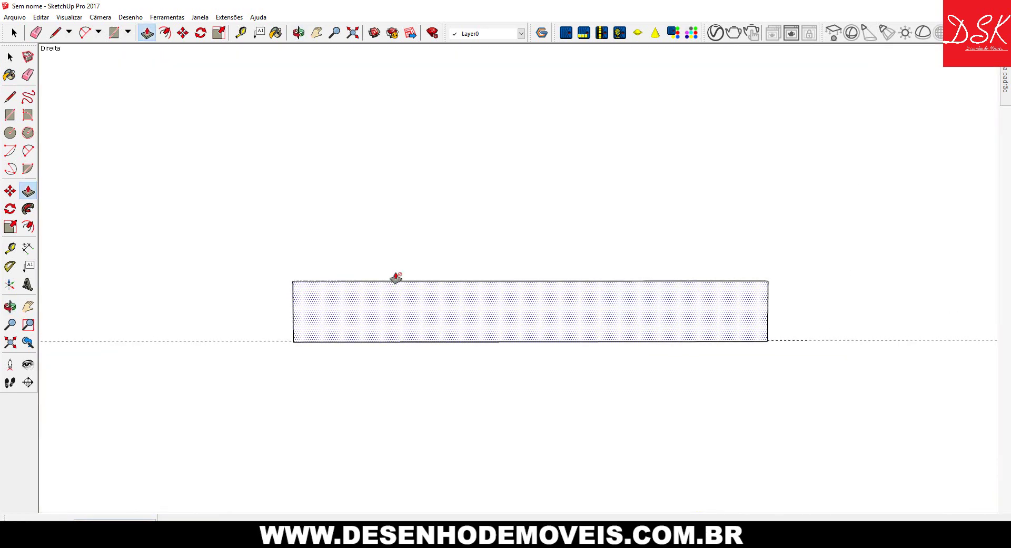
- Place guides to the right of and above the board with Tape Measure
left_click(10, 248)
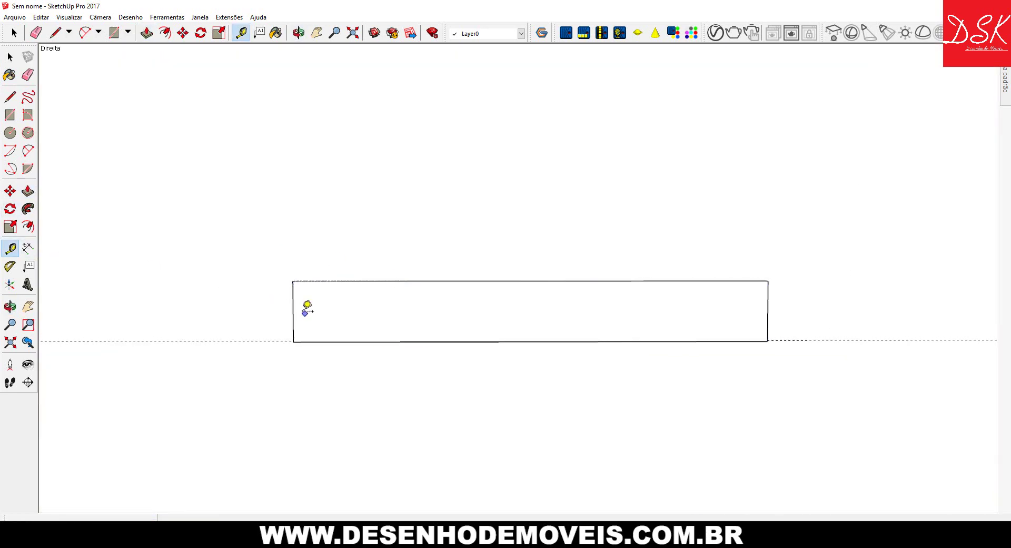
left_click(293, 311)
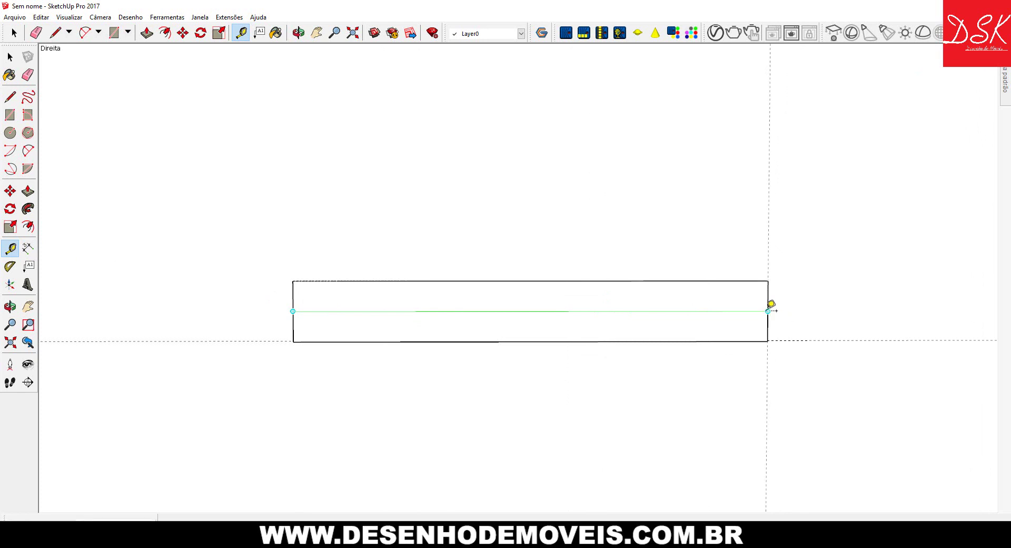
left_click(768, 311)
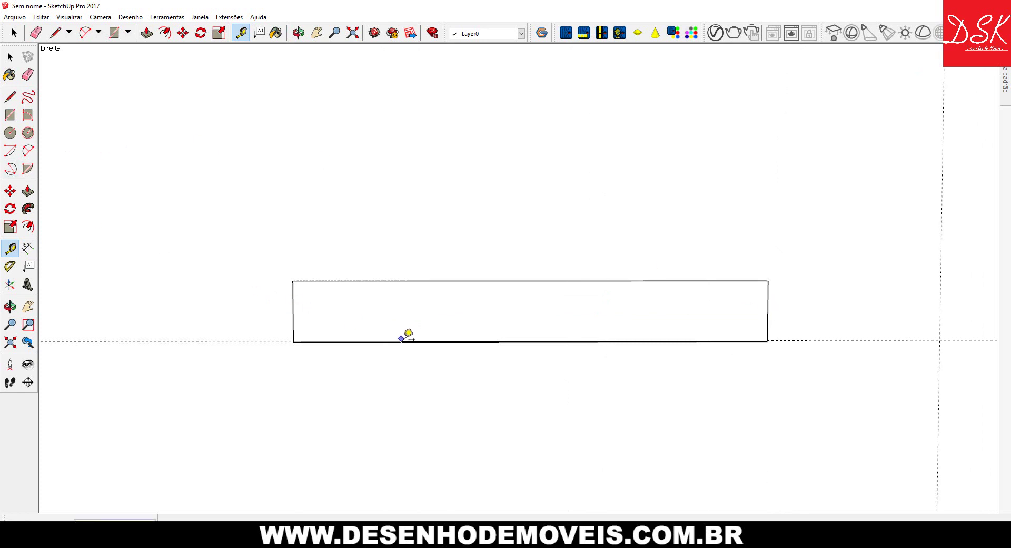
left_click(403, 341)
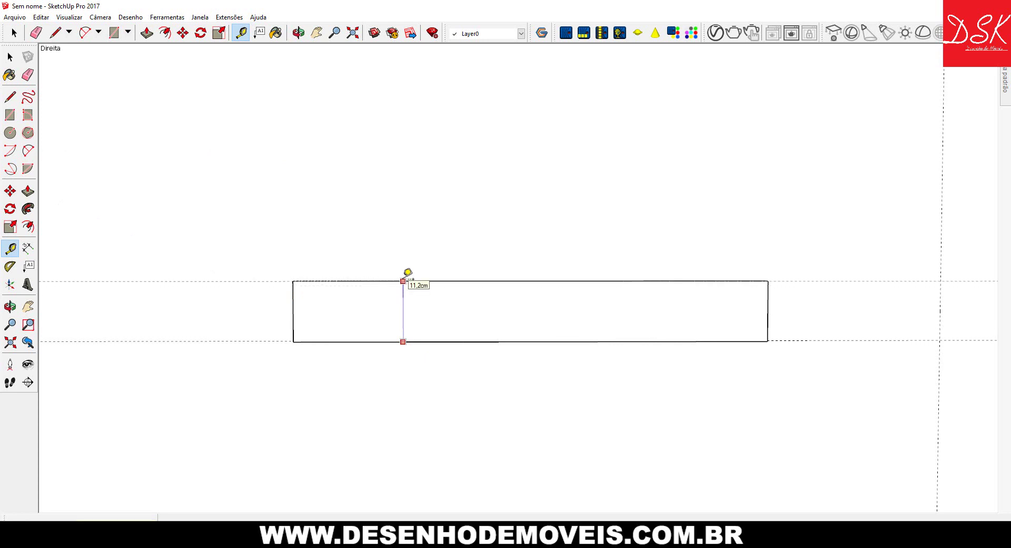
left_click(408, 279)
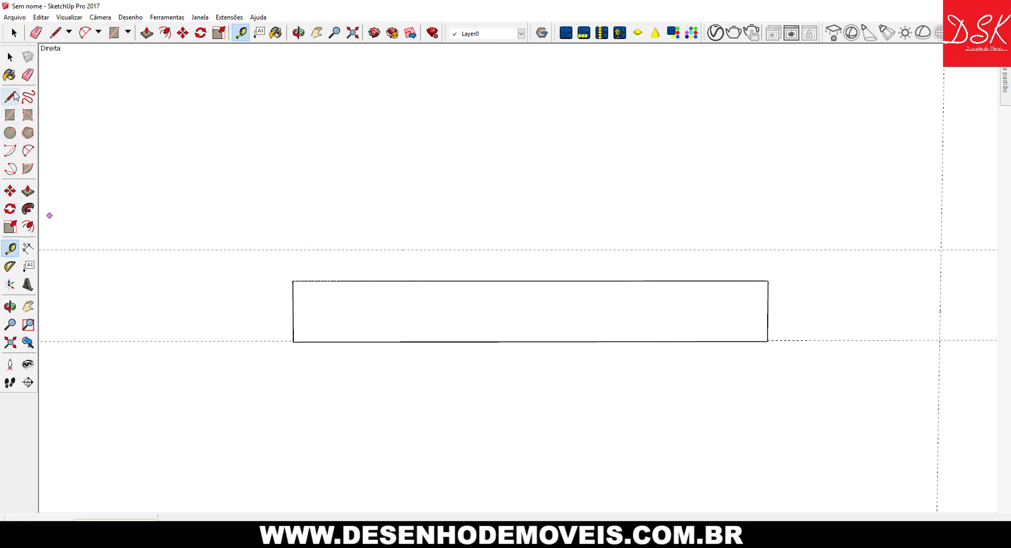
mouse_move(84, 212)
middle_mouse_down()
mouse_move(582, 349)
mouse_move(824, 389)
middle_mouse_up()
- Push/Pull the board's end face and top face out to the new guides
key("p")
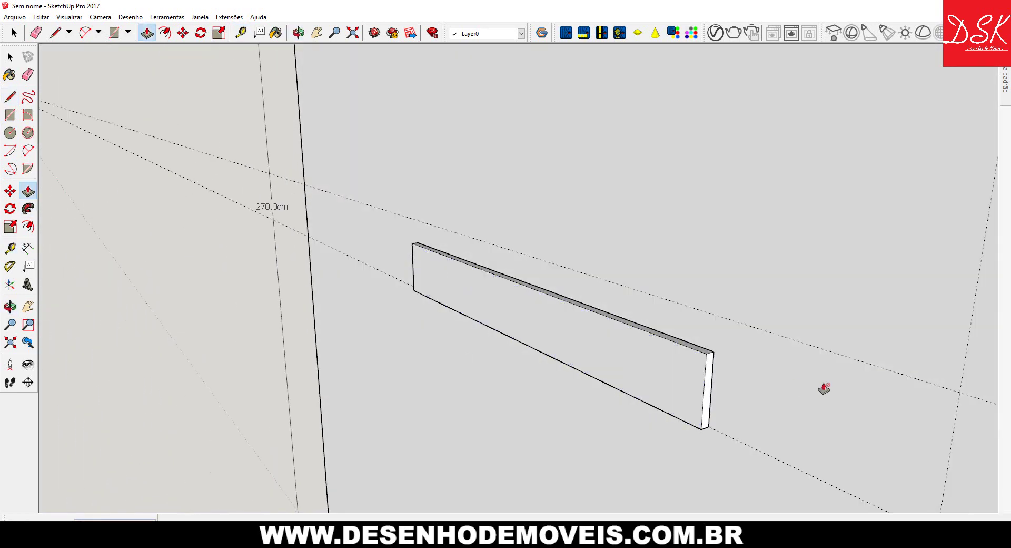
left_click(714, 391)
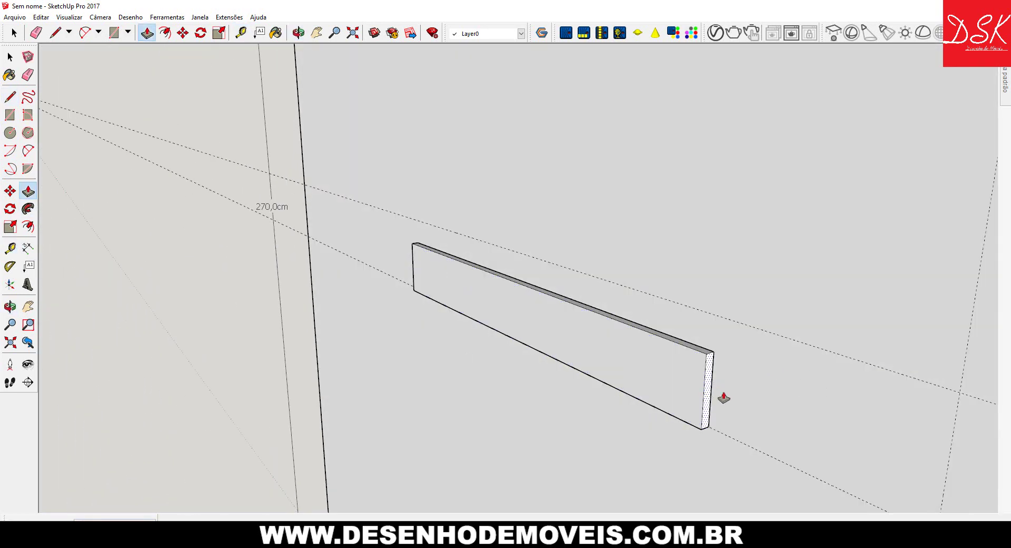
left_click(958, 400)
left_click(947, 442)
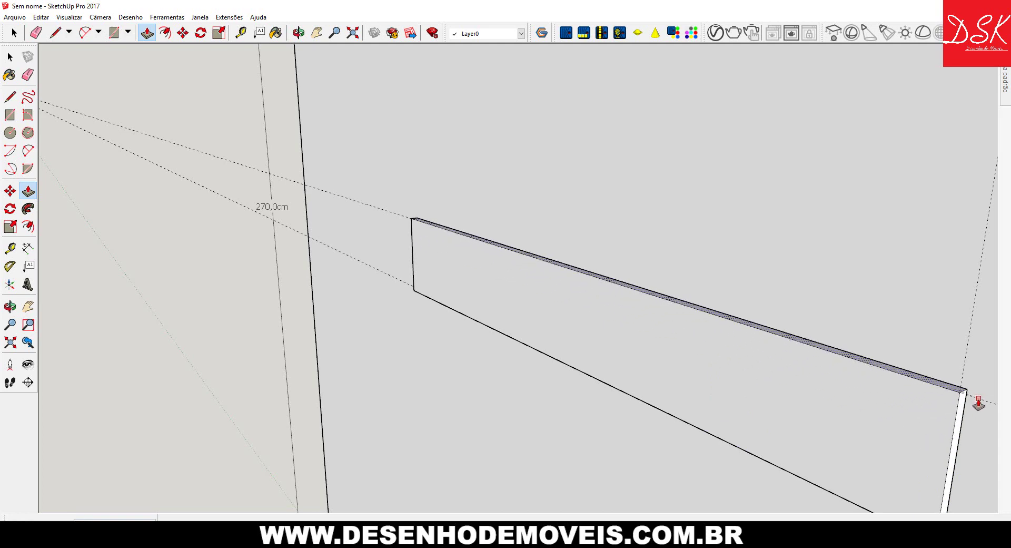
middle_click_drag(407, 342, 602, 283)
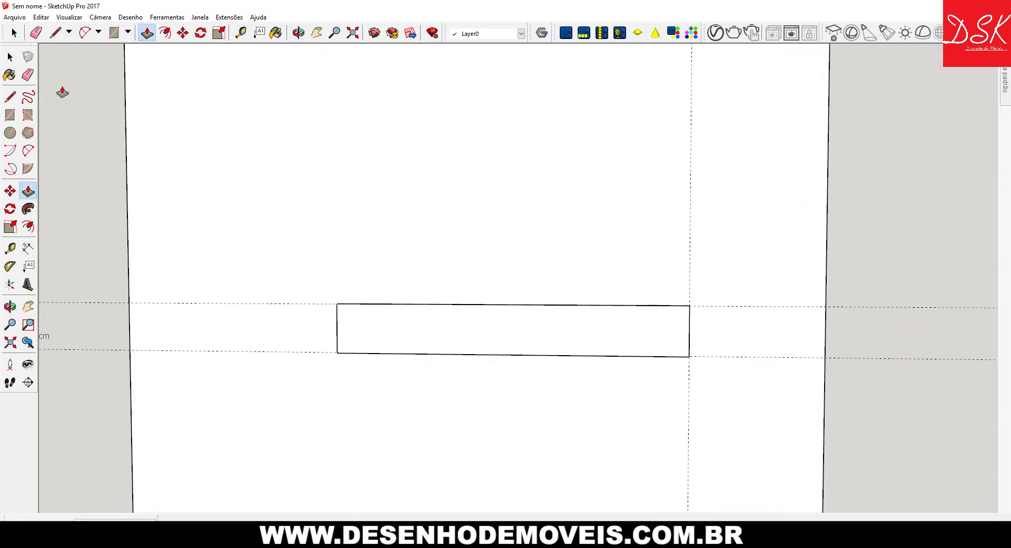
- Erase the top and right guide lines and make the board a group with Criar grupo
left_click(27, 75)
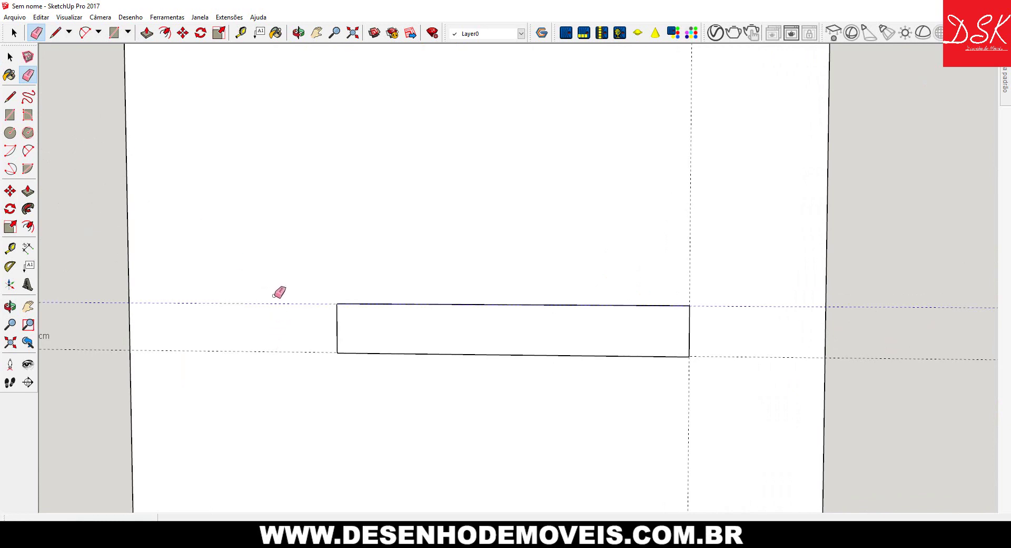
left_click_drag(279, 293, 136, 205)
key("space")
double_click(416, 329)
right_click(416, 327)
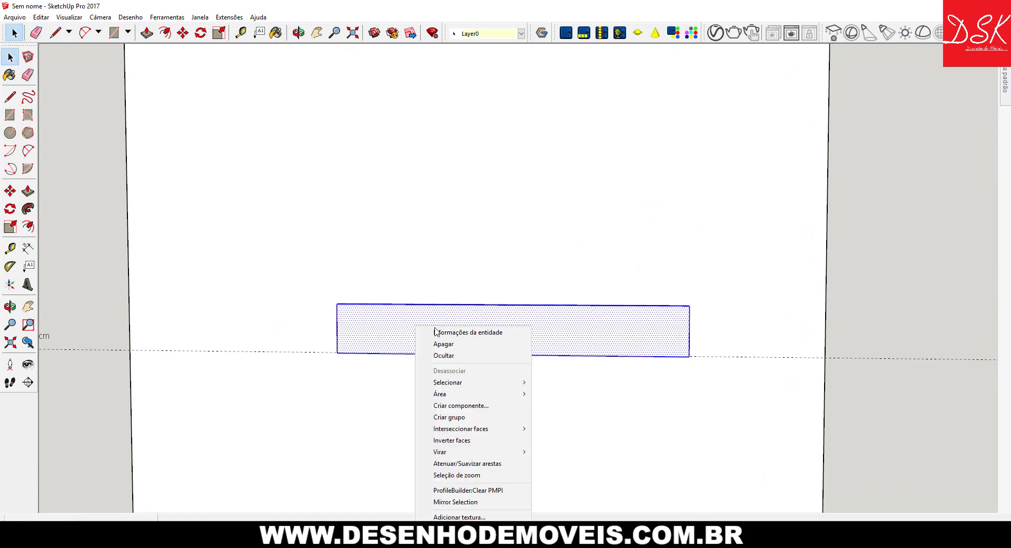
left_click(450, 417)
mouse_move(456, 289)
middle_mouse_down()
mouse_move(395, 388)
mouse_move(487, 401)
mouse_move(714, 274)
mouse_move(422, 252)
mouse_move(324, 223)
mouse_move(320, 197)
middle_mouse_up()
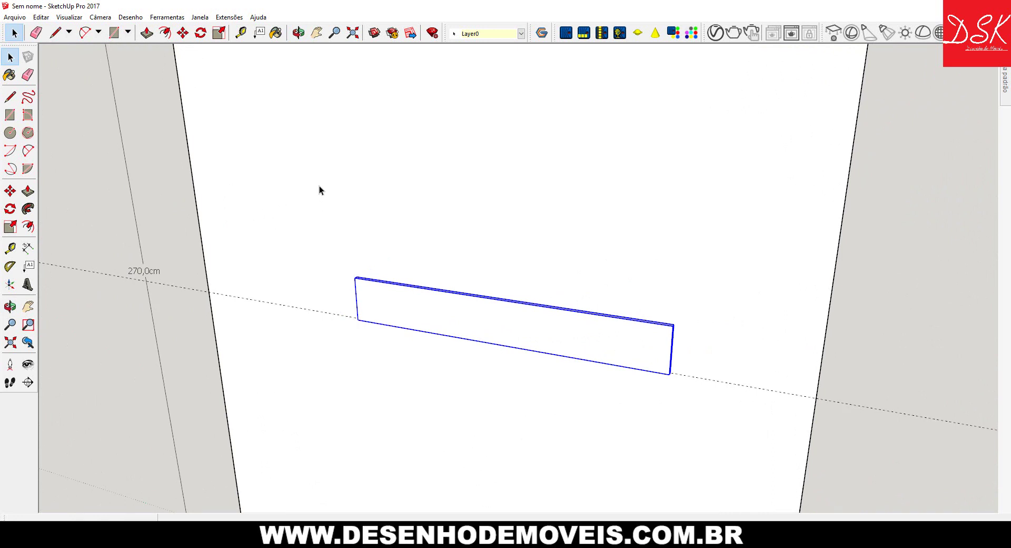
mouse_move(320, 185)
middle_mouse_down()
mouse_move(485, 172)
mouse_move(470, 216)
mouse_move(37, 204)
middle_mouse_up()
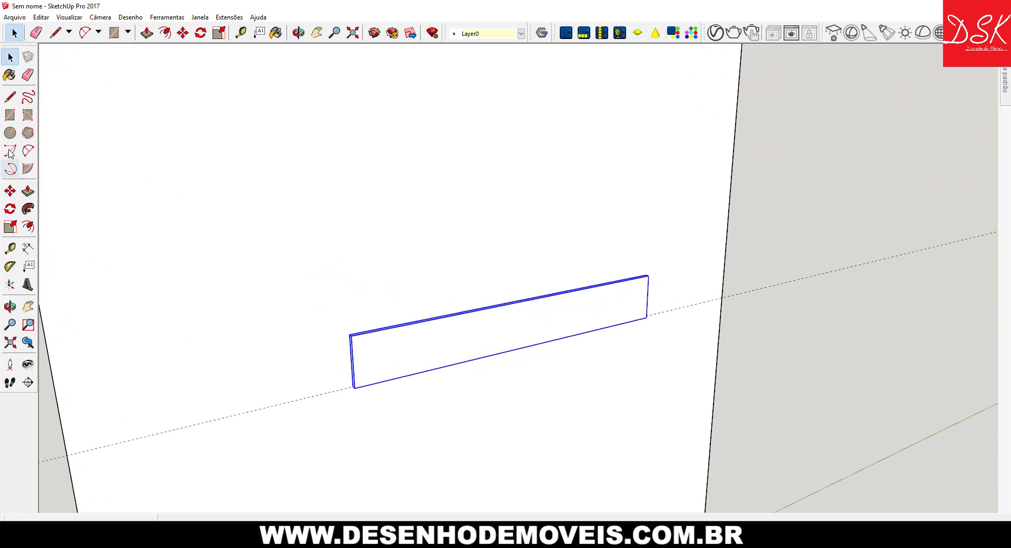
- Draw a small rectangle across the top face at the board's left end
left_click(10, 114)
middle_click_drag(433, 153, 354, 290)
scroll(348, 293, "up", 5)
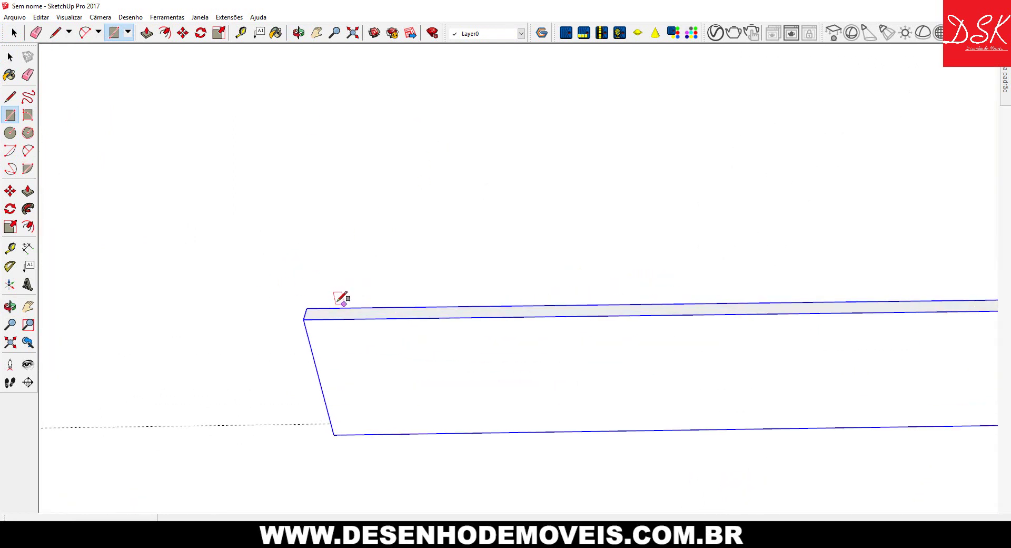
scroll(337, 301, "up", 2)
left_click(307, 315)
left_click(330, 333)
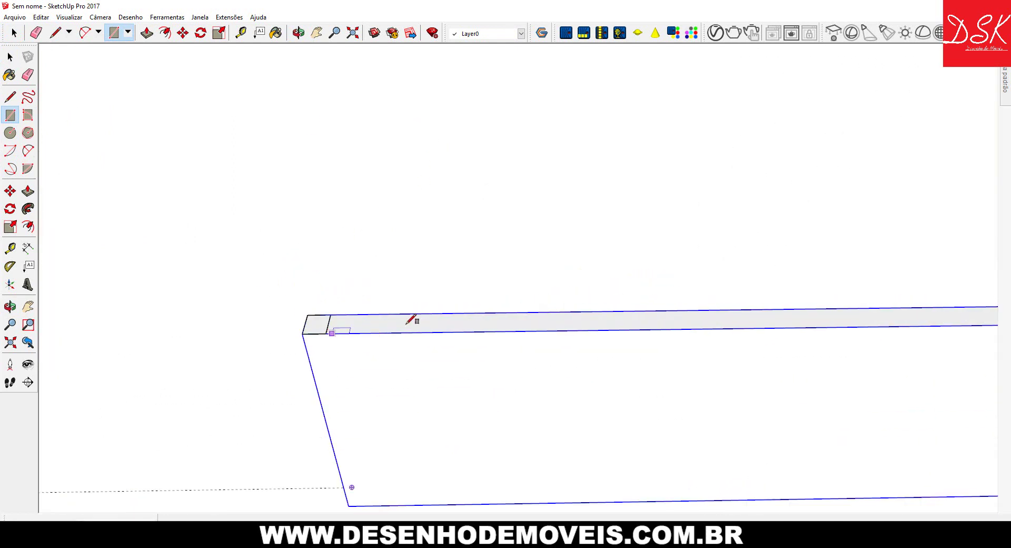
- Push/Pull the small rectangle up 700 into a vertical side panel
left_click(28, 190)
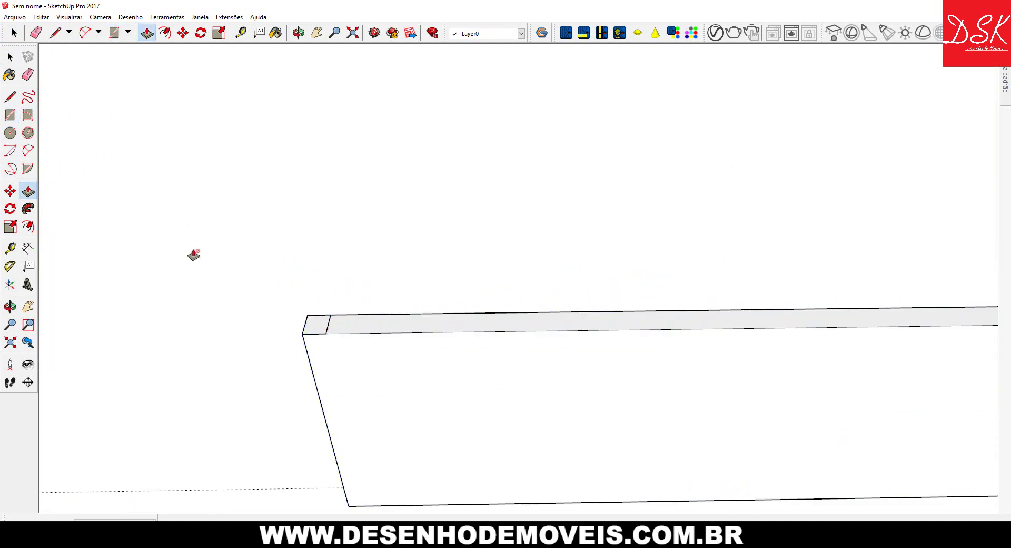
left_click(318, 325)
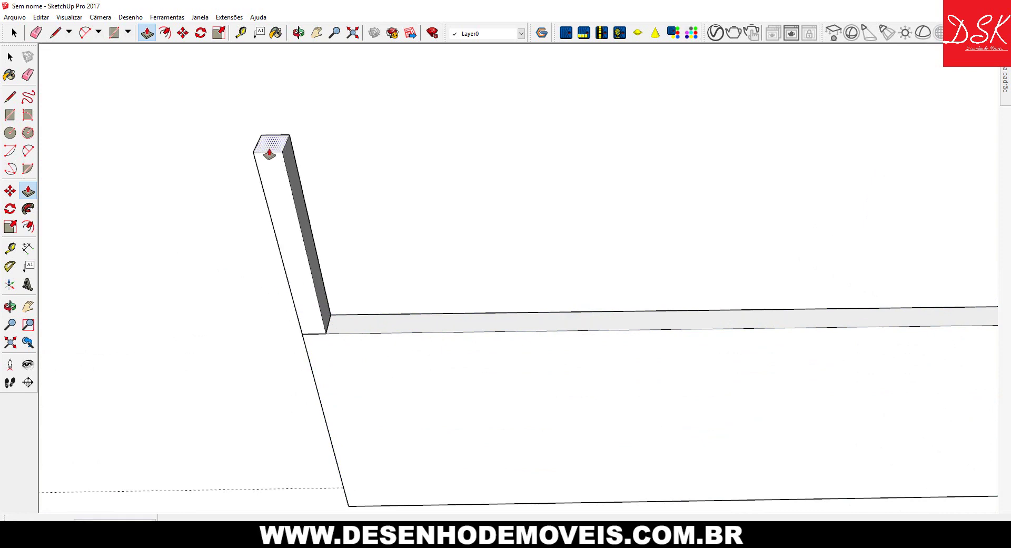
type("700")
key("Return")
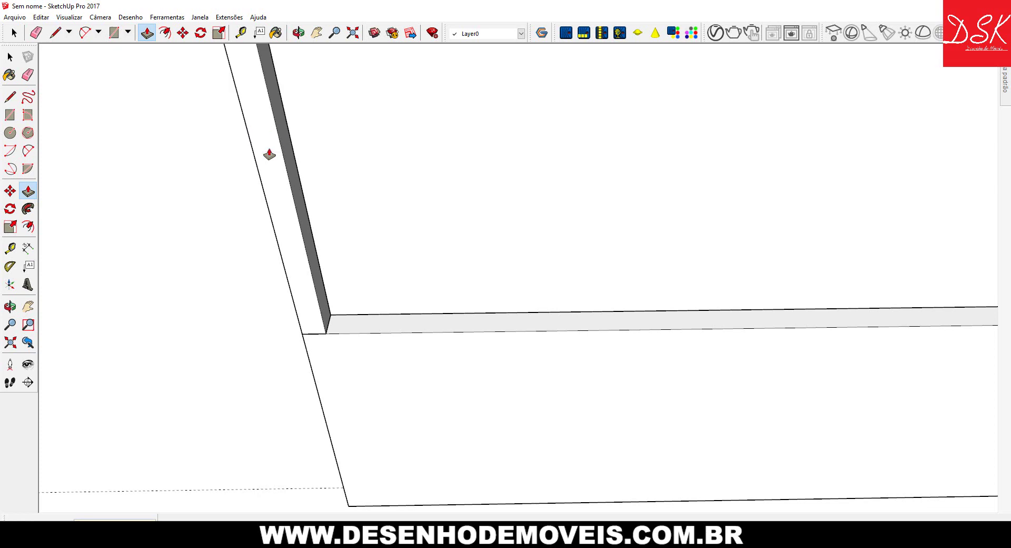
scroll(269, 154, "down", 3)
scroll(267, 154, "down", 3)
scroll(266, 170, "down", 3)
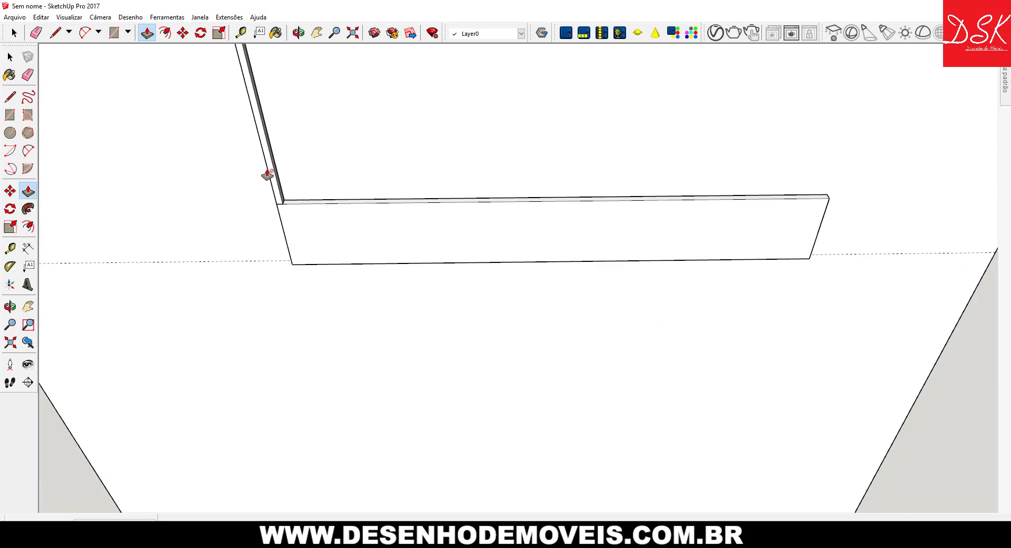
scroll(274, 171, "down", 3)
mouse_move(278, 171)
middle_mouse_down()
mouse_move(305, 323)
mouse_move(600, 201)
mouse_move(761, 165)
mouse_move(347, 154)
mouse_move(112, 187)
mouse_move(368, 176)
mouse_move(282, 147)
mouse_move(334, 179)
mouse_move(406, 259)
mouse_move(388, 269)
mouse_move(375, 334)
mouse_move(367, 315)
mouse_move(401, 356)
middle_mouse_up()
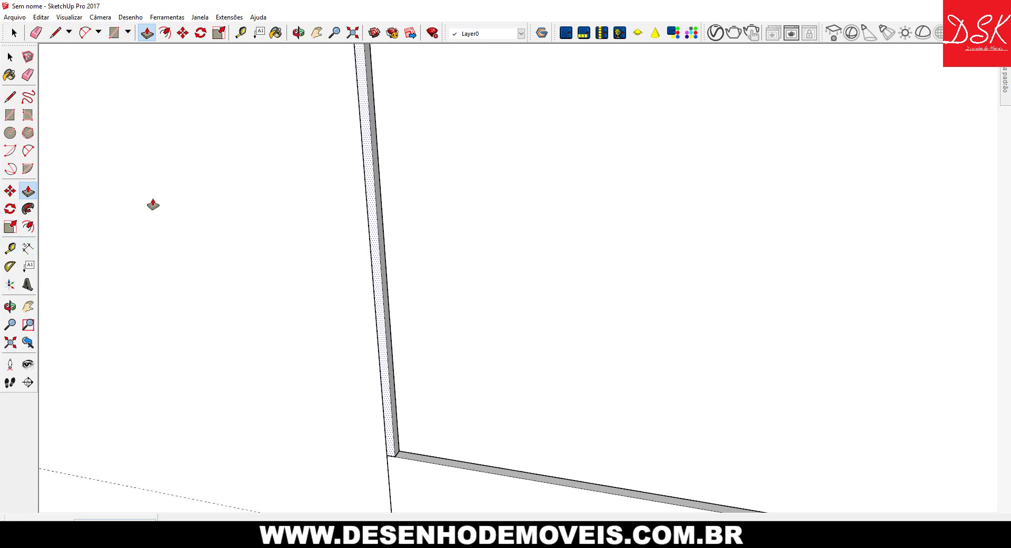
- Place a guide about 1,3 cm out from the side panel's edge
left_click(11, 249)
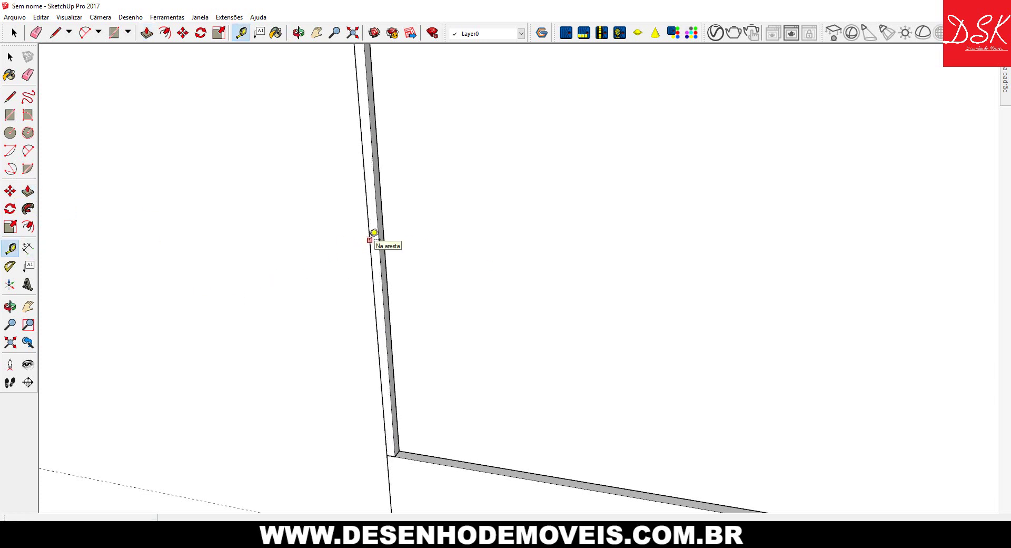
left_click(369, 240)
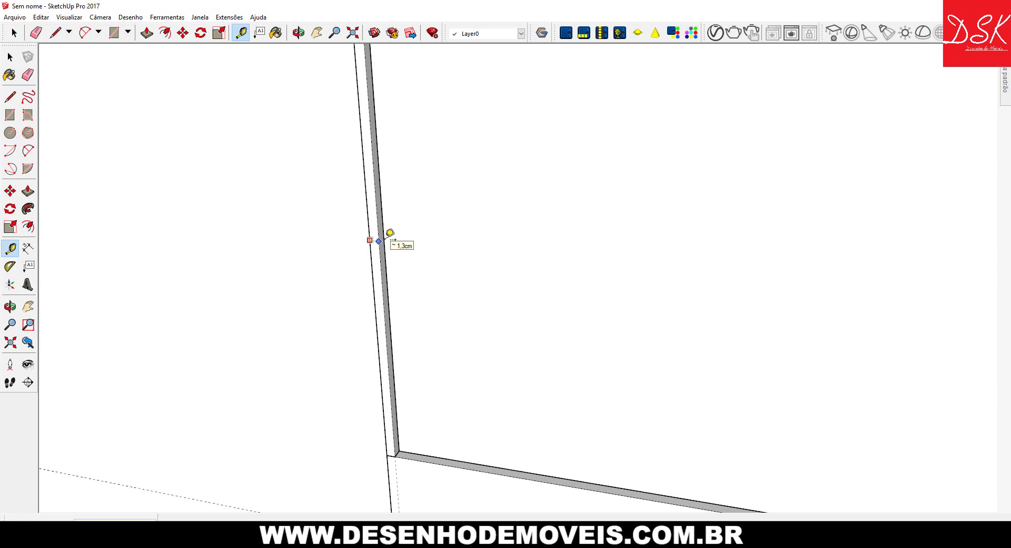
left_click(390, 232)
scroll(392, 228, "up", 4)
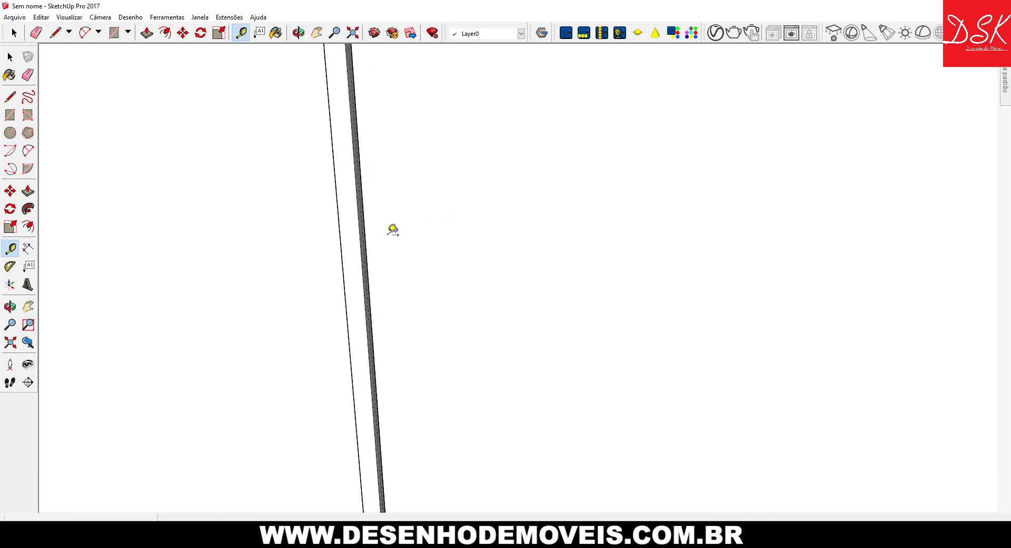
- Push the side panel's face out to the new guide to set its thickness
left_click(28, 190)
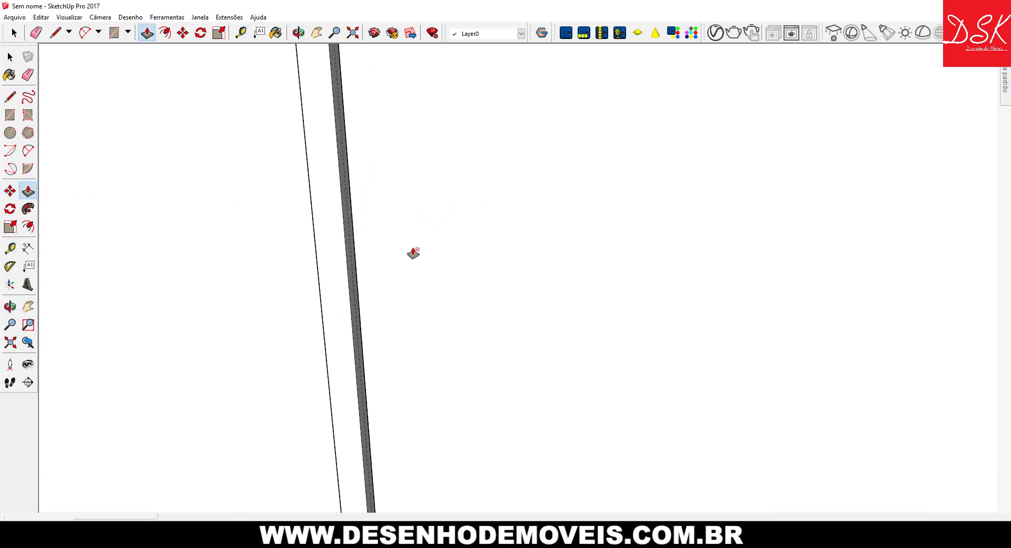
left_click(350, 278)
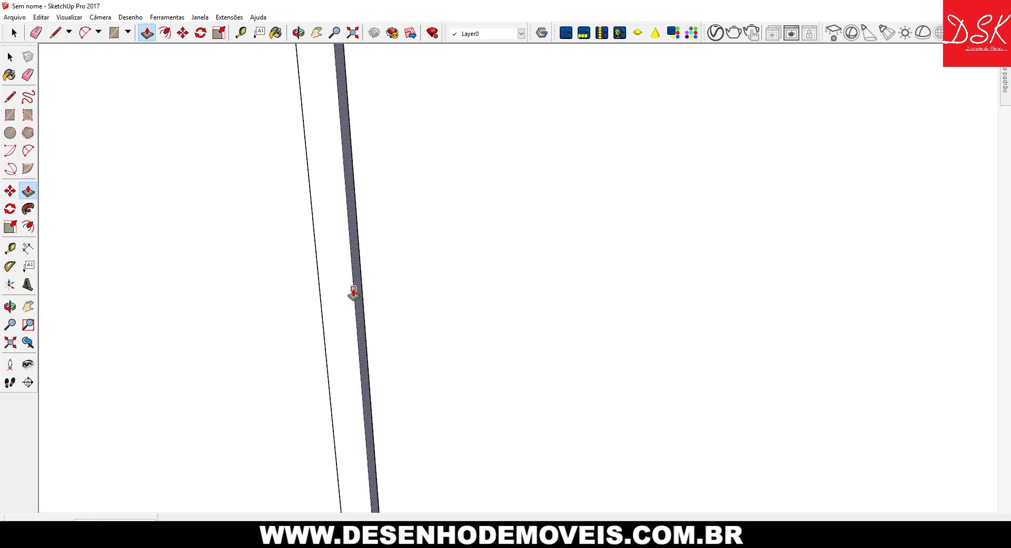
left_click(353, 293)
scroll(267, 231, "down", 5)
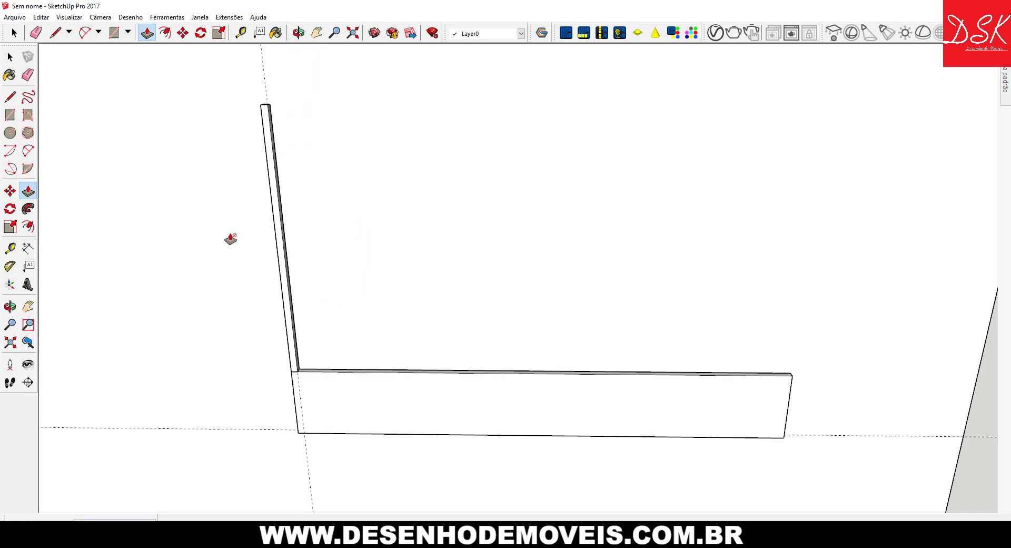
mouse_move(190, 236)
middle_mouse_down()
mouse_move(354, 209)
mouse_move(447, 248)
middle_mouse_up()
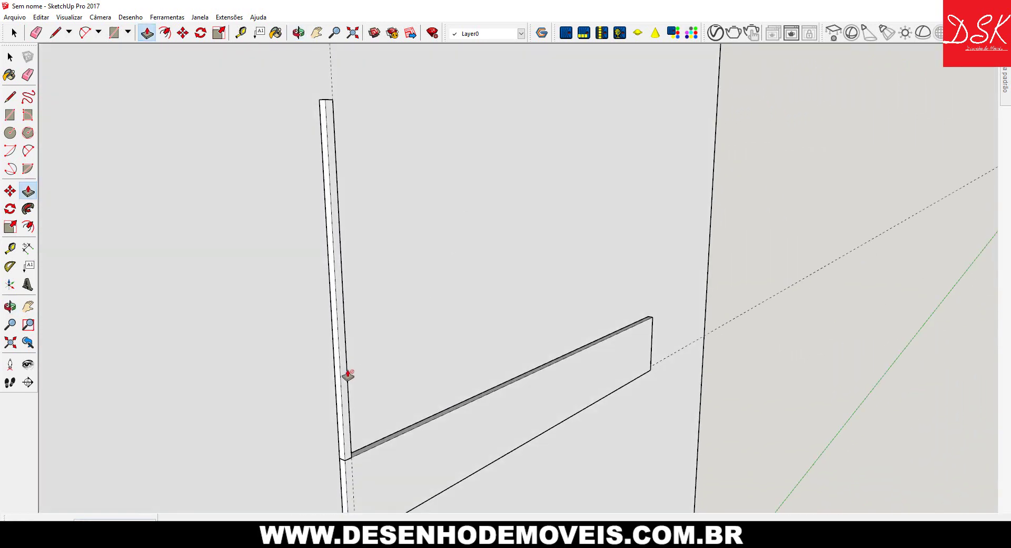
mouse_move(257, 354)
middle_mouse_down()
mouse_move(404, 337)
mouse_move(389, 335)
middle_mouse_up()
- Mark a guide 34,2 cm out from the panel edge along the wall
left_click(10, 248)
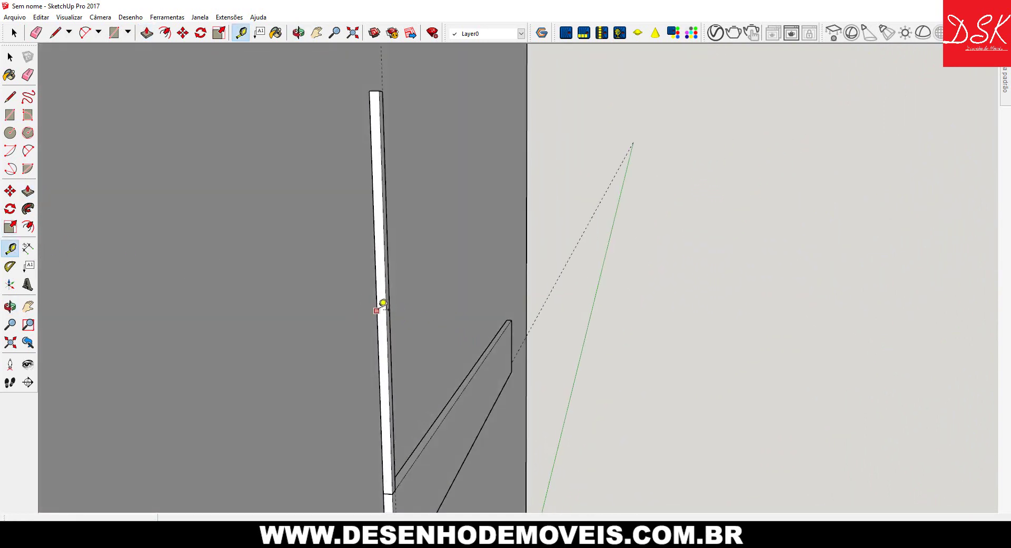
left_click(377, 310)
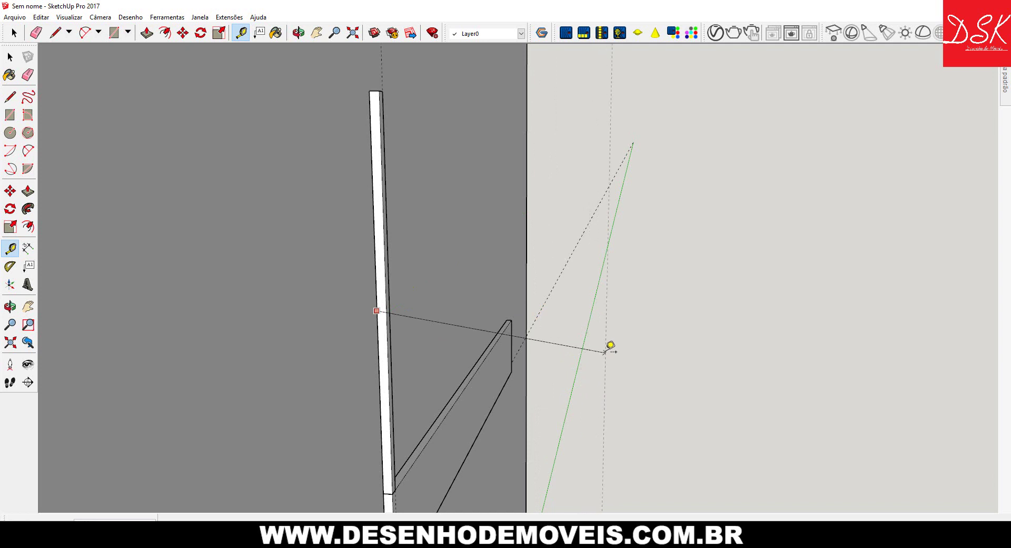
middle_click_drag(610, 345, 686, 291)
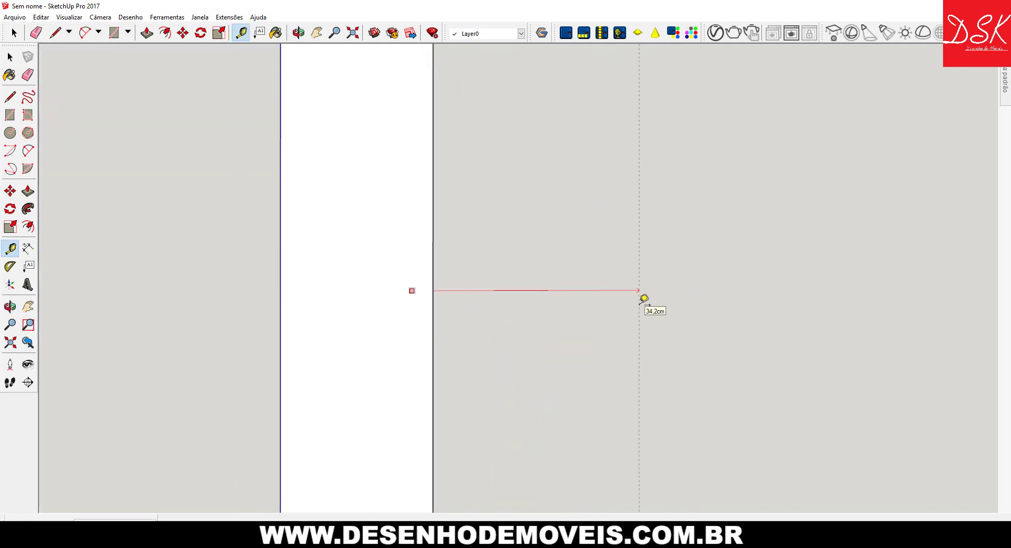
left_click(644, 299)
middle_click_drag(646, 295, 138, 289)
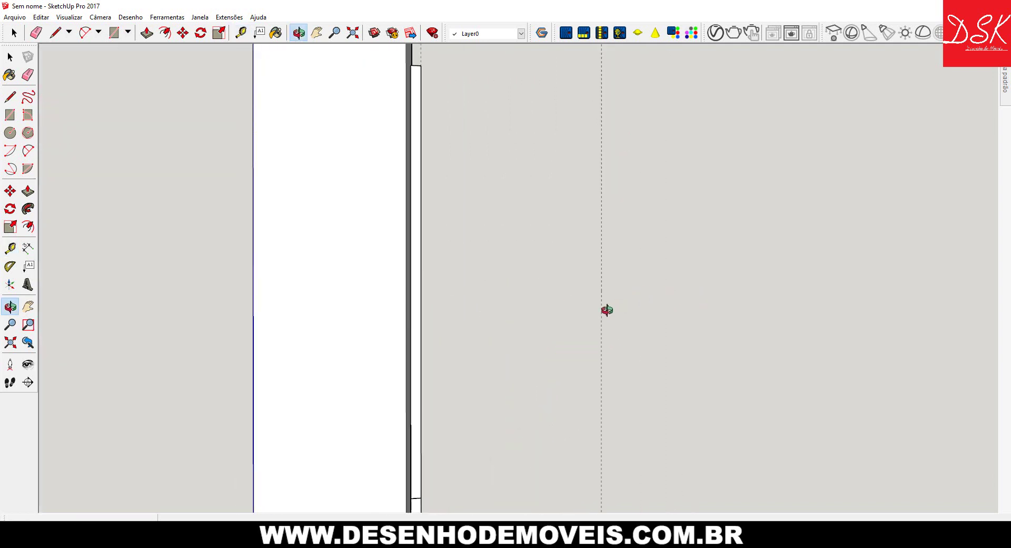
left_click(28, 191)
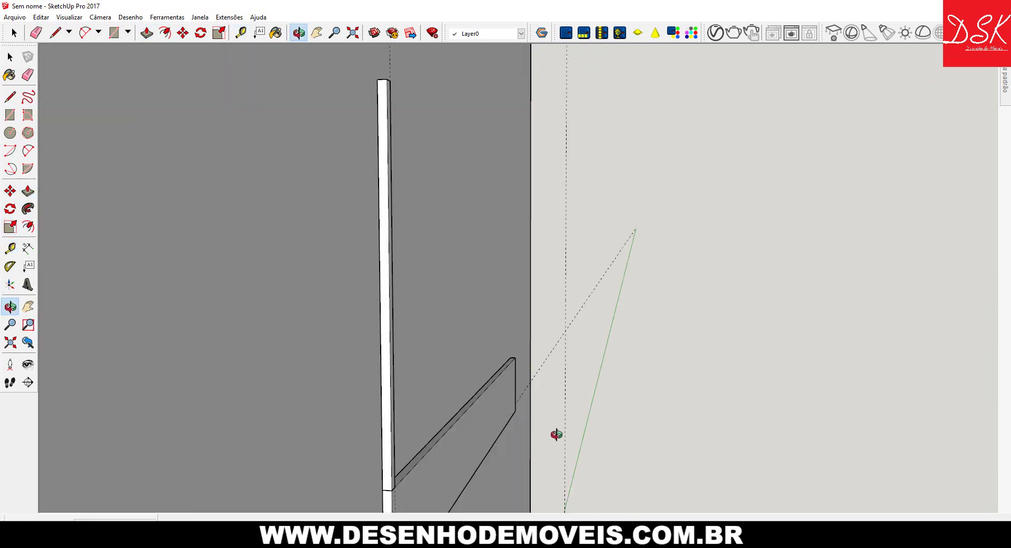
middle_click_drag(554, 434, 398, 416)
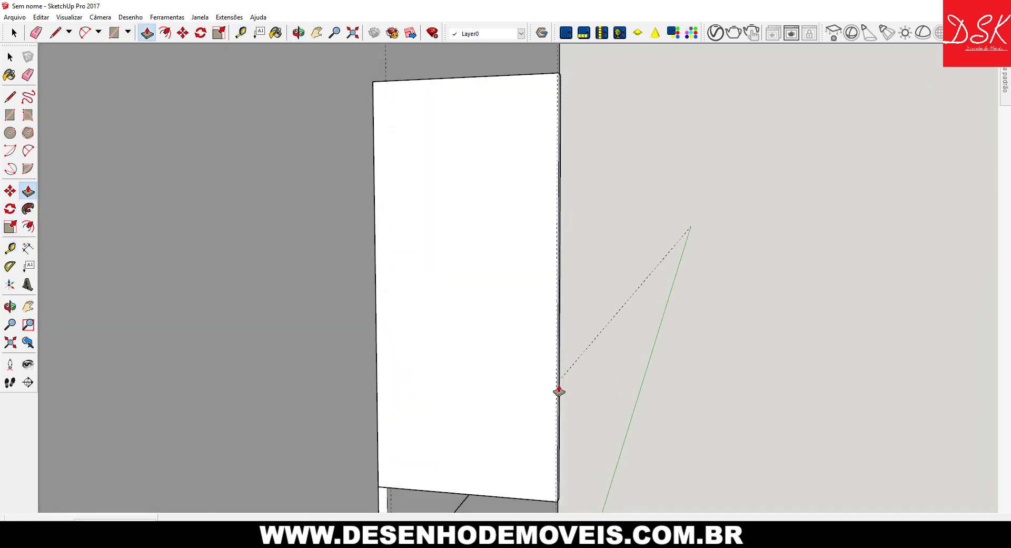
mouse_move(565, 384)
middle_mouse_down()
mouse_move(319, 360)
mouse_move(598, 347)
mouse_move(362, 303)
mouse_move(532, 311)
mouse_move(566, 431)
middle_mouse_up()
scroll(565, 431, "down", 3)
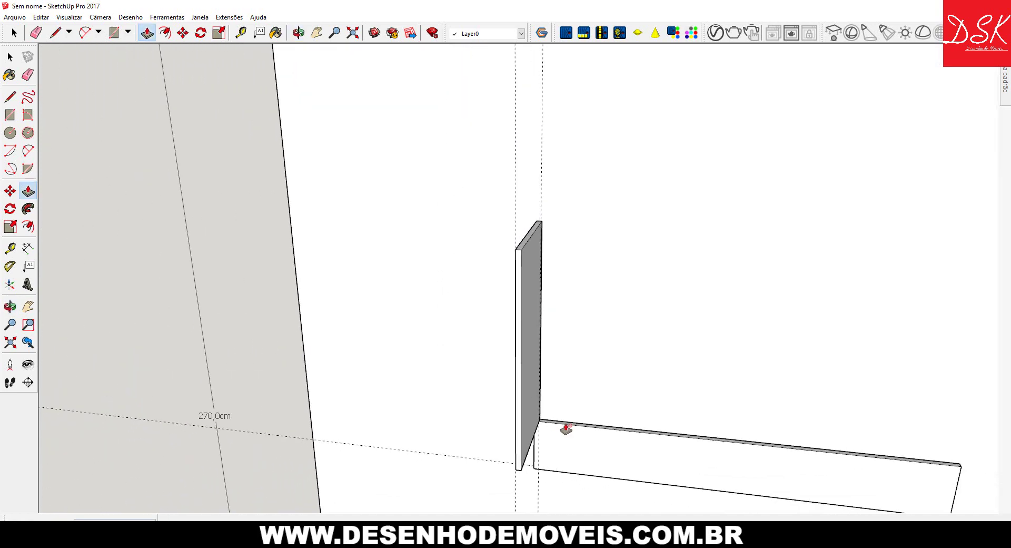
scroll(553, 425, "down", 3)
- Select the vertical side panel and make it a group with Criar grupo
middle_click_drag(598, 335, 580, 330)
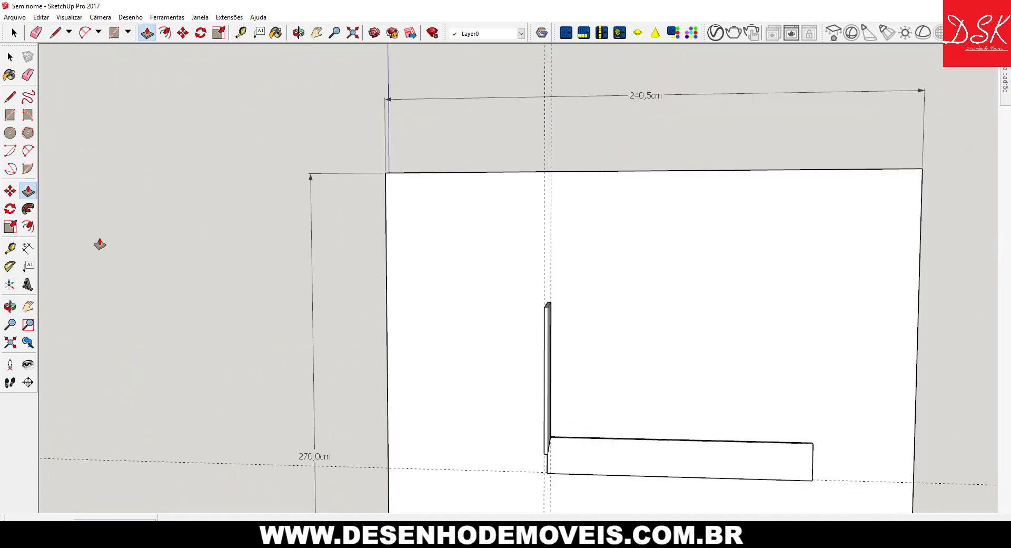
left_click(28, 75)
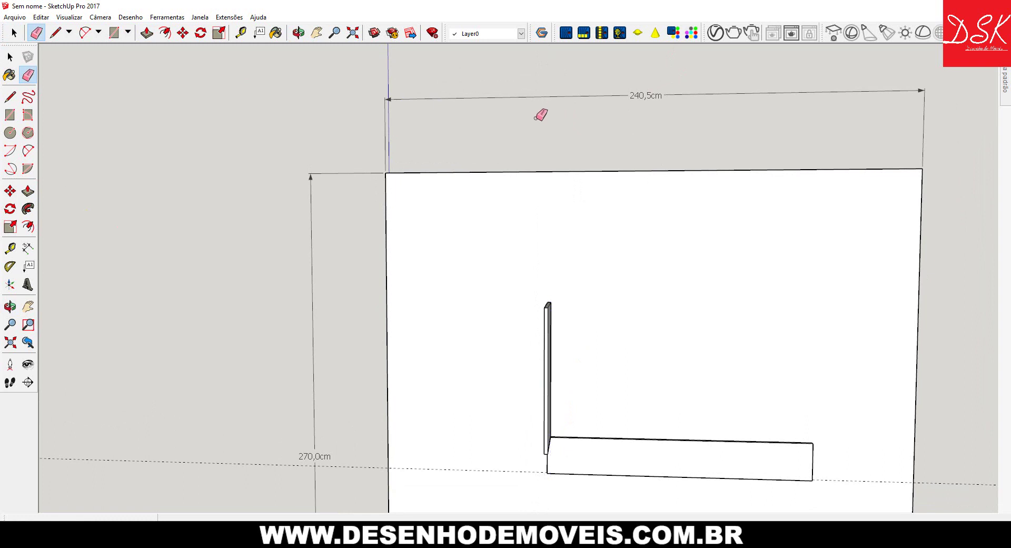
left_click(9, 57)
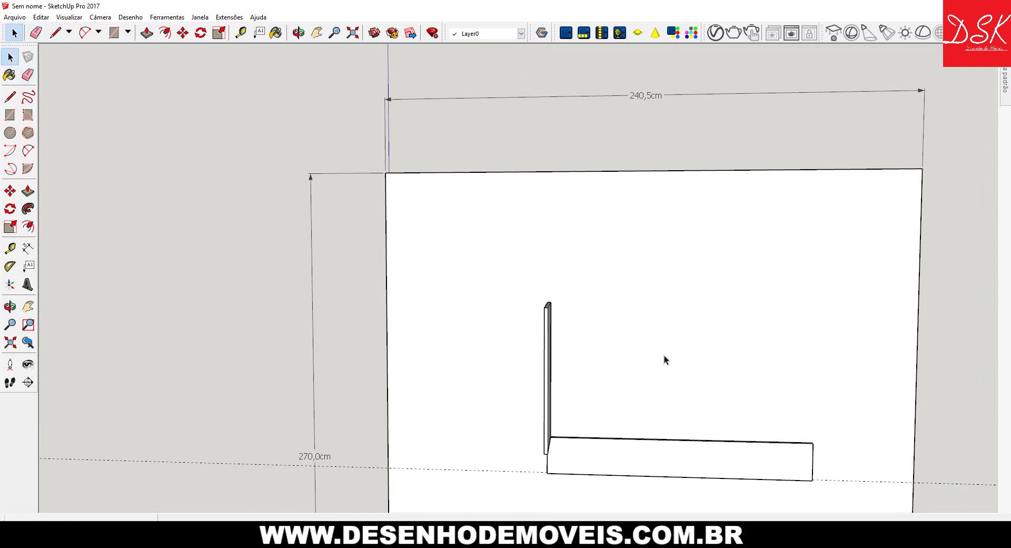
middle_click_drag(665, 355, 534, 378)
left_click(542, 371)
right_click(541, 368)
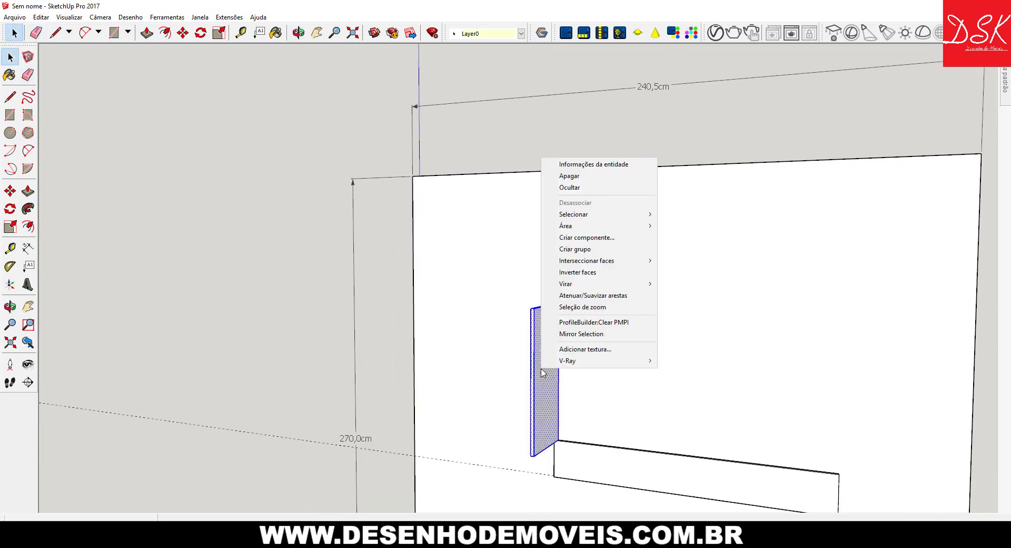
left_click(580, 252)
mouse_move(646, 292)
middle_mouse_down()
mouse_move(449, 210)
mouse_move(175, 279)
middle_mouse_up()
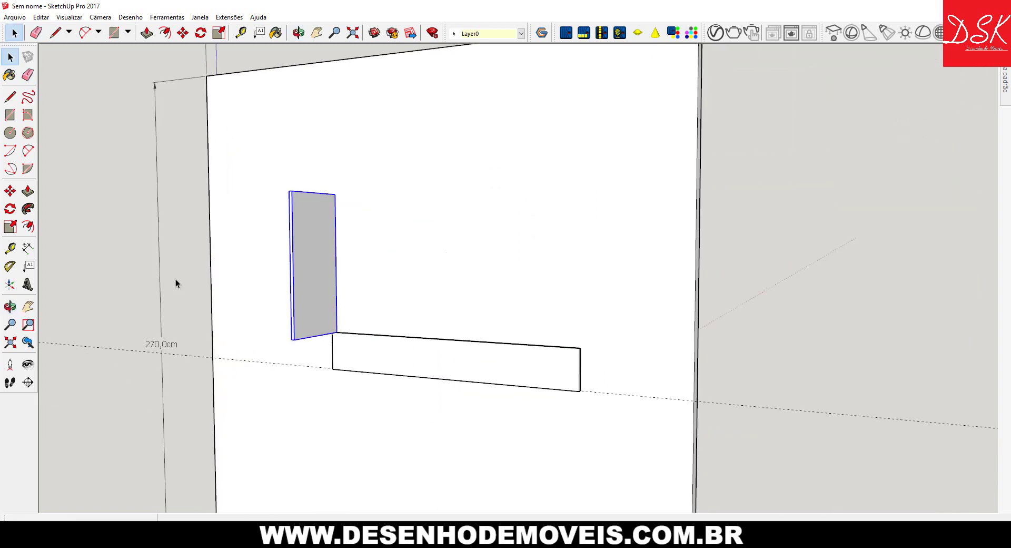
- Copy the side panel with Move to the base board's right end, then again just left of it
left_click(10, 190)
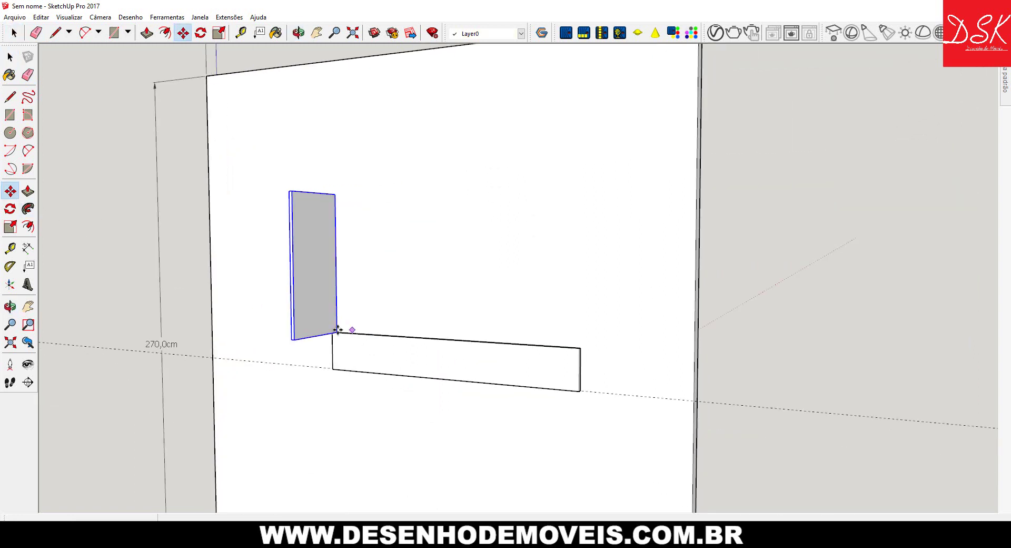
left_click(336, 332)
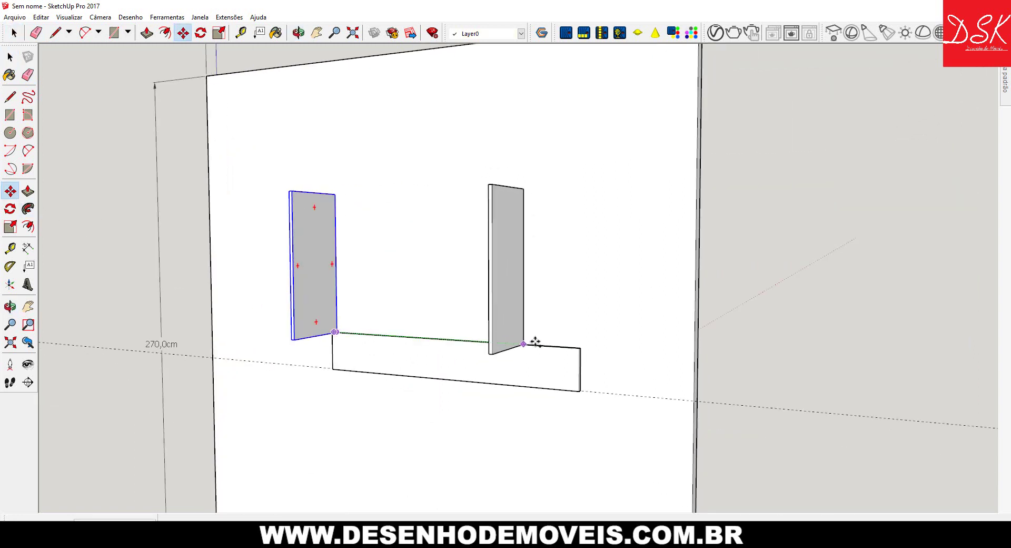
left_click(577, 348)
scroll(577, 349, "up", 5)
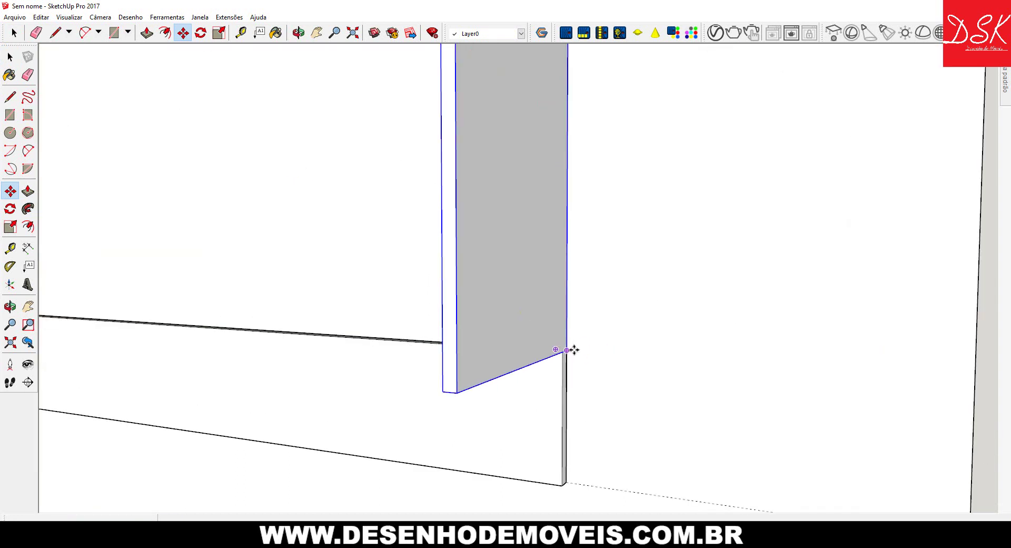
scroll(571, 361, "up", 3)
middle_click_drag(570, 363, 490, 366)
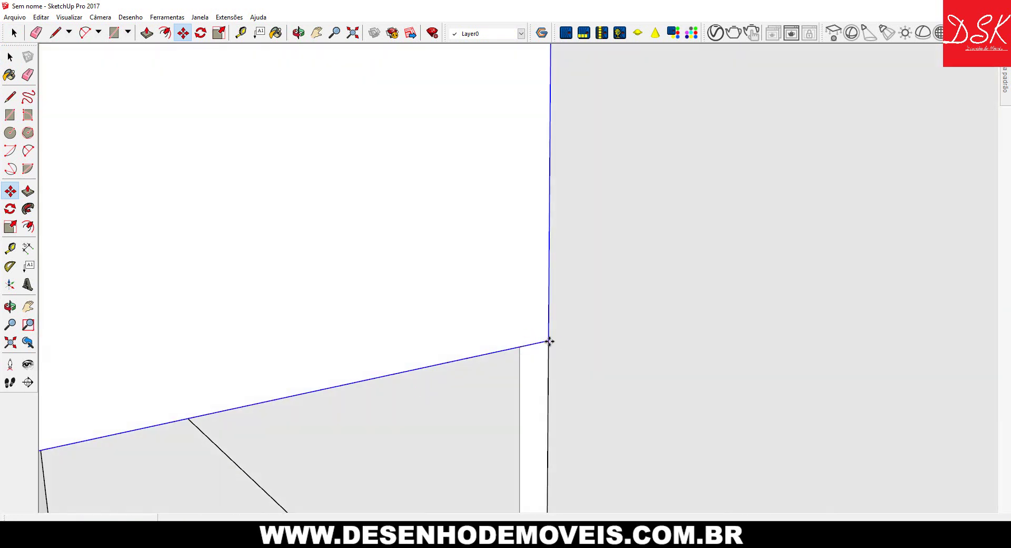
scroll(339, 420, "down", 5)
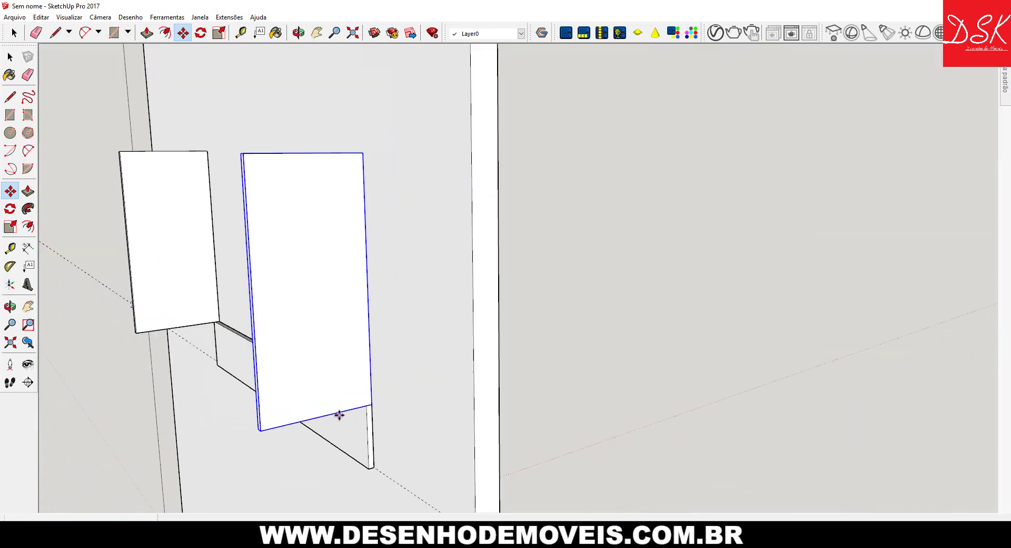
mouse_move(248, 418)
middle_mouse_down()
mouse_move(530, 318)
mouse_move(470, 358)
middle_mouse_up()
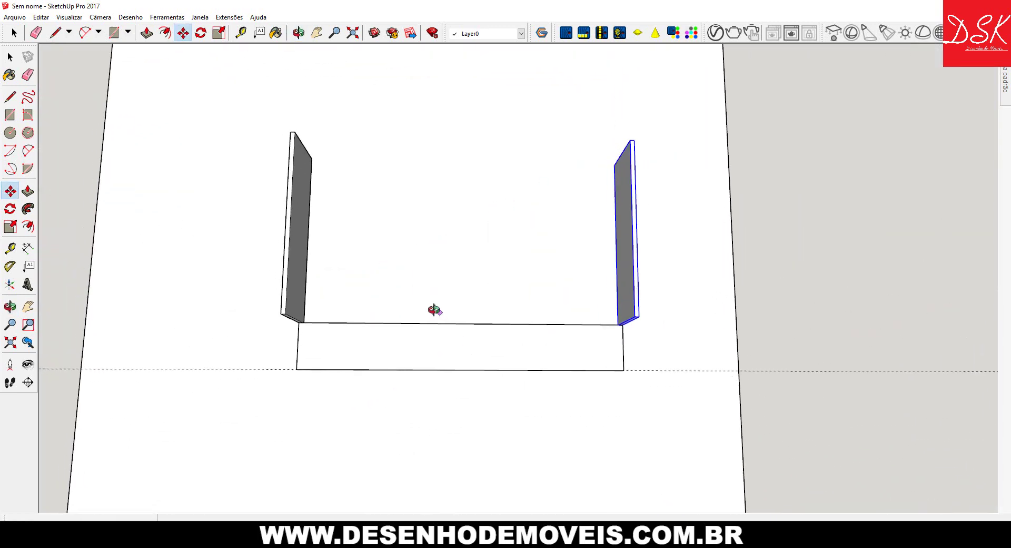
mouse_move(430, 309)
middle_mouse_down()
mouse_move(339, 408)
mouse_move(524, 332)
mouse_move(669, 212)
middle_mouse_up()
mouse_move(627, 237)
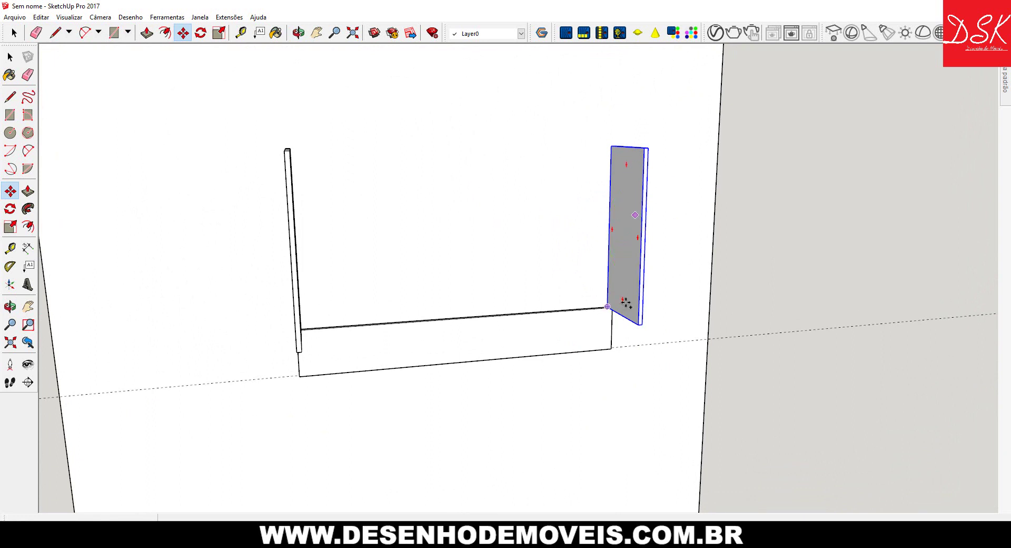
left_click(639, 323)
left_click(601, 326)
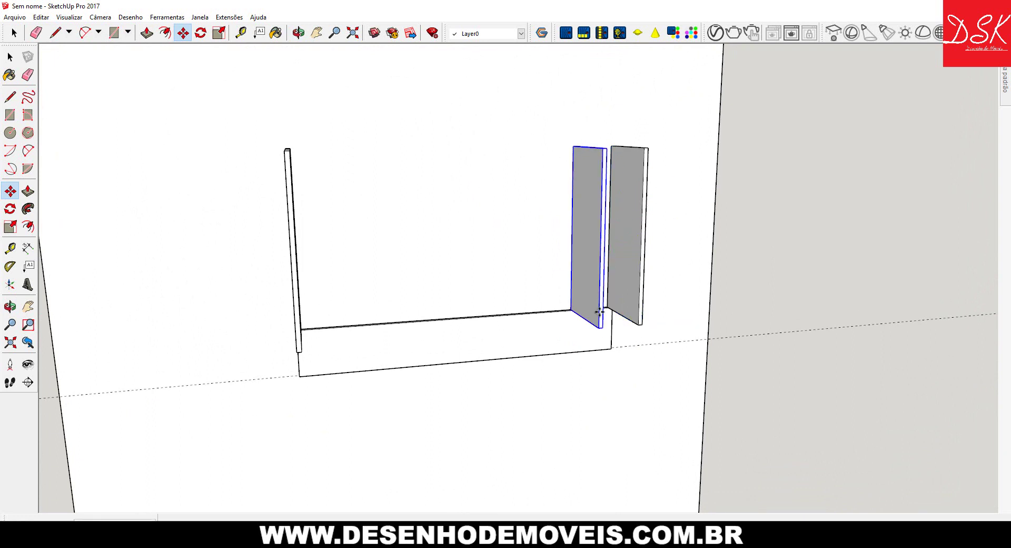
- Rotate the copied panel 90° so it lies horizontal
left_click(607, 166)
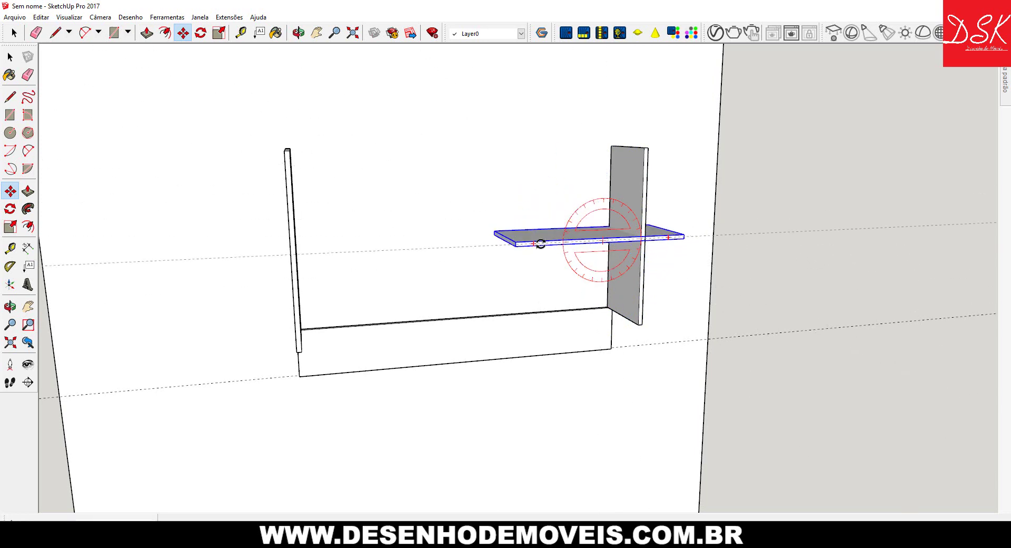
left_click(541, 244)
middle_click_drag(541, 243, 494, 240)
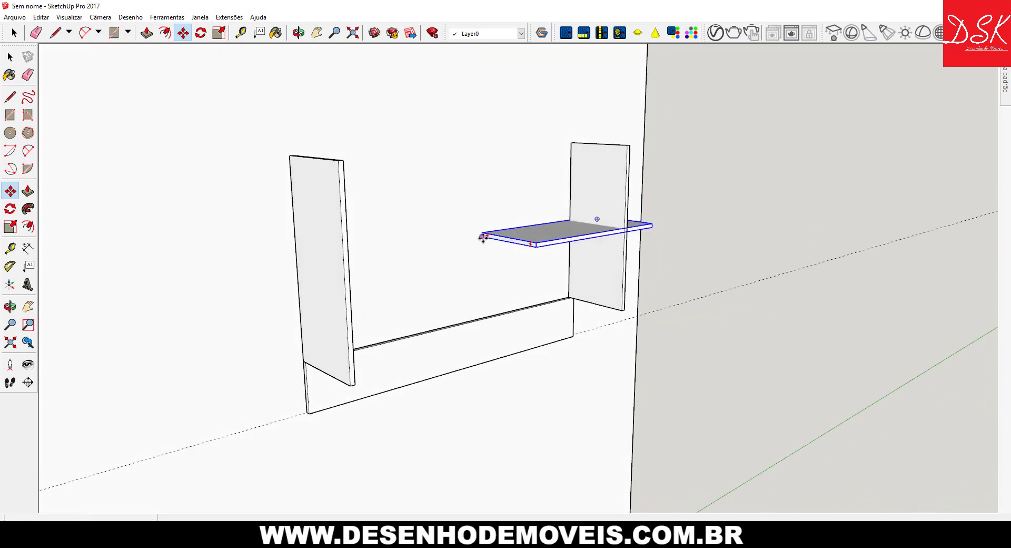
- Move the flat panel down between the side panels, snapping it to the left panel's corner
left_click(482, 233)
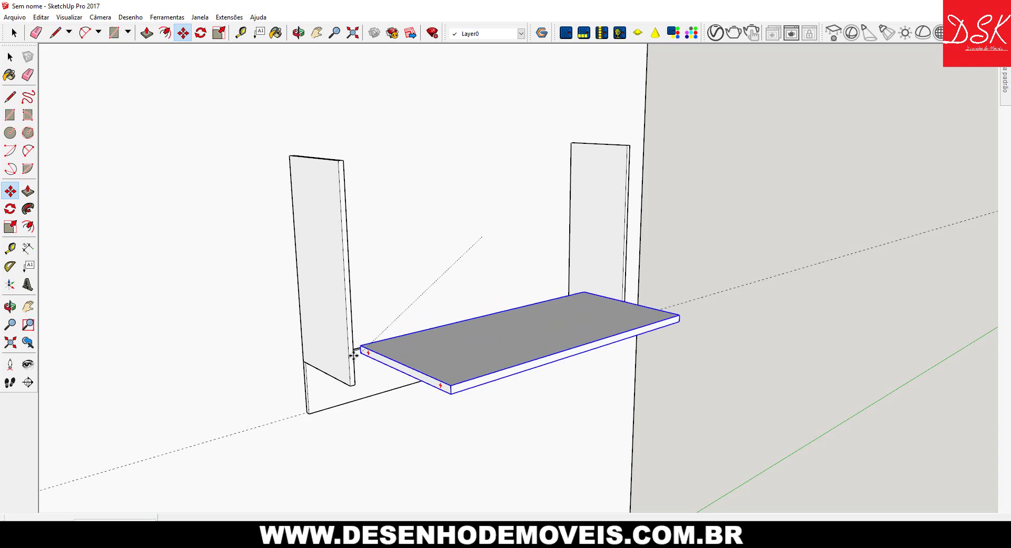
mouse_move(358, 339)
middle_mouse_down()
mouse_move(184, 337)
mouse_move(504, 283)
mouse_move(420, 289)
middle_mouse_up()
scroll(474, 295, "up", 5)
scroll(510, 310, "down", 3)
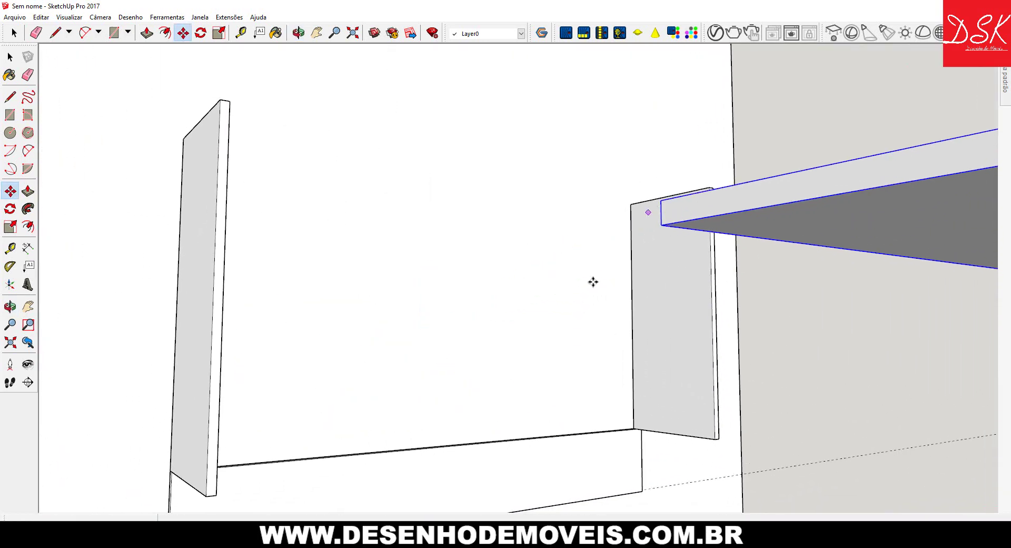
mouse_move(578, 289)
middle_mouse_down()
mouse_move(423, 315)
mouse_move(627, 297)
middle_mouse_up()
scroll(627, 298, "up", 2)
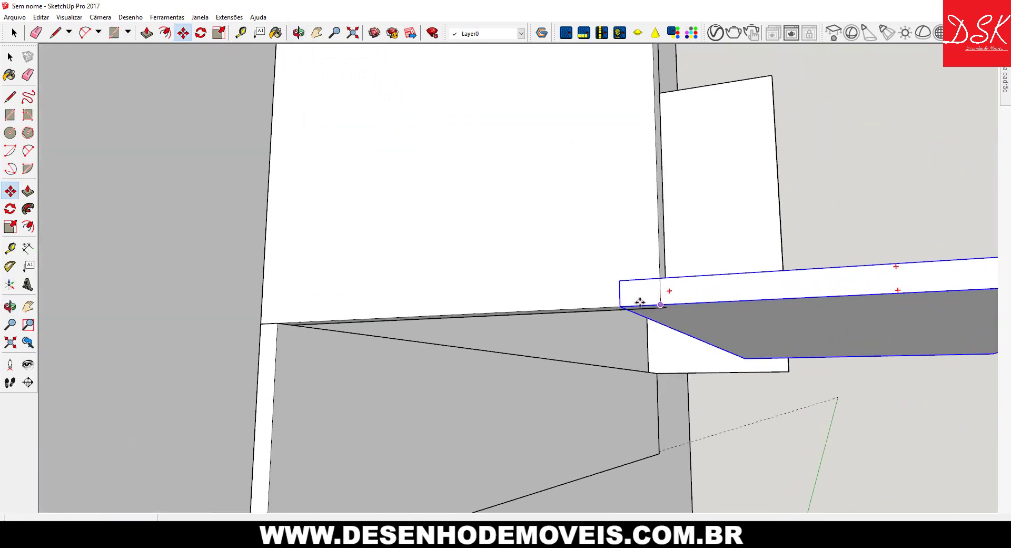
scroll(619, 306, "up", 2)
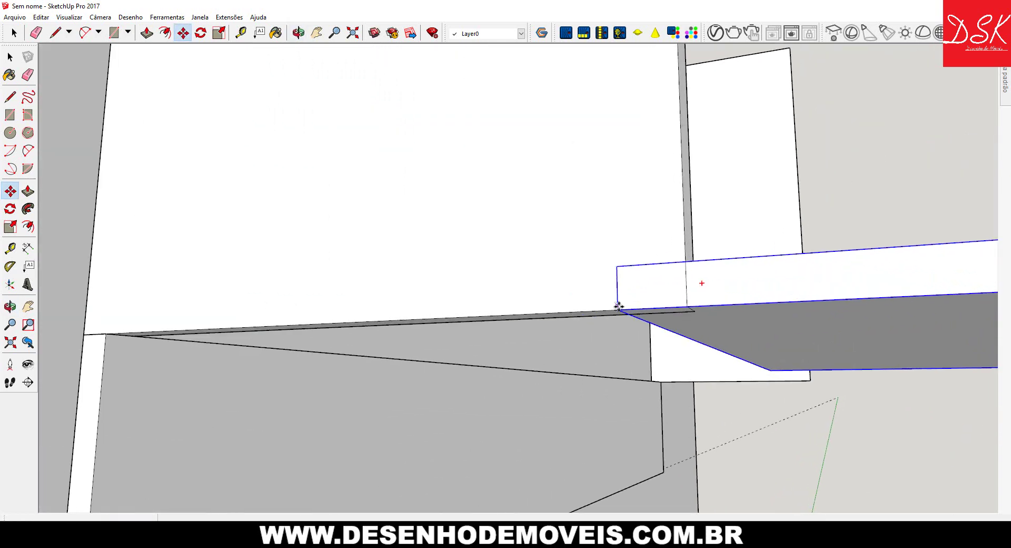
left_click(82, 335)
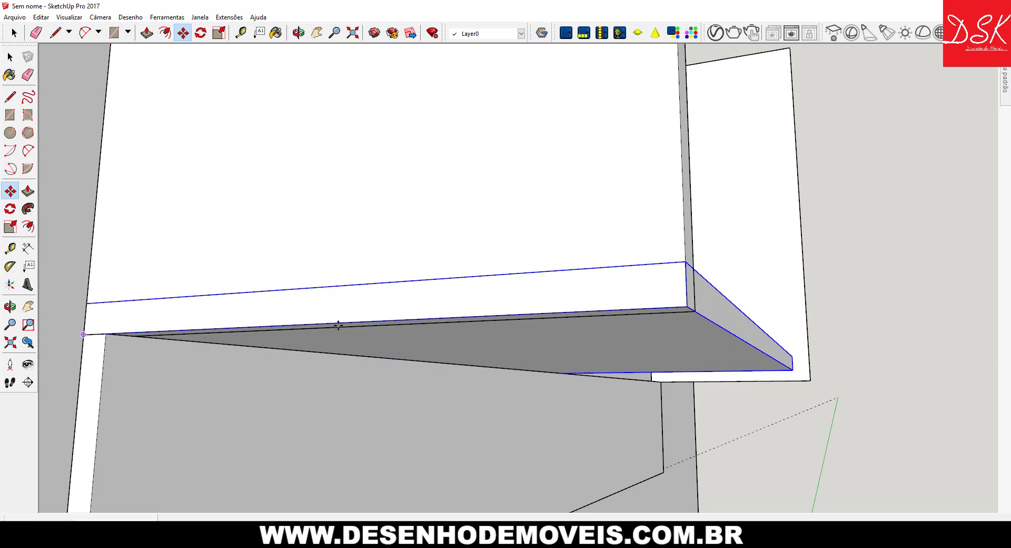
mouse_move(338, 322)
middle_mouse_down()
mouse_move(194, 361)
mouse_move(160, 409)
mouse_move(211, 359)
middle_mouse_up()
key("space")
- Push/Pull the shelf's front face flush with the side panels, then check it from the front
mouse_move(485, 286)
middle_mouse_down()
mouse_move(354, 302)
mouse_move(609, 248)
middle_mouse_up()
scroll(937, 104, "up", 5)
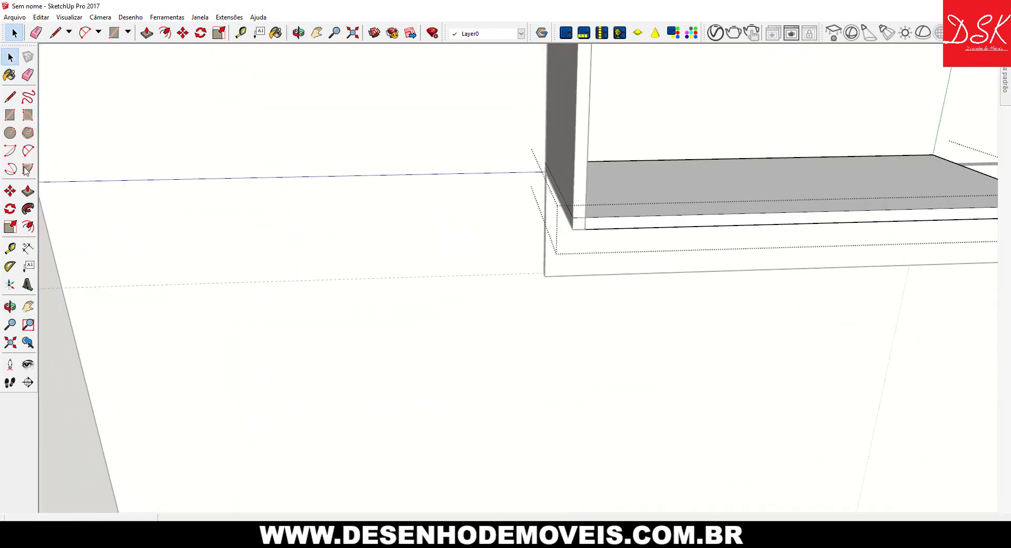
left_click(28, 190)
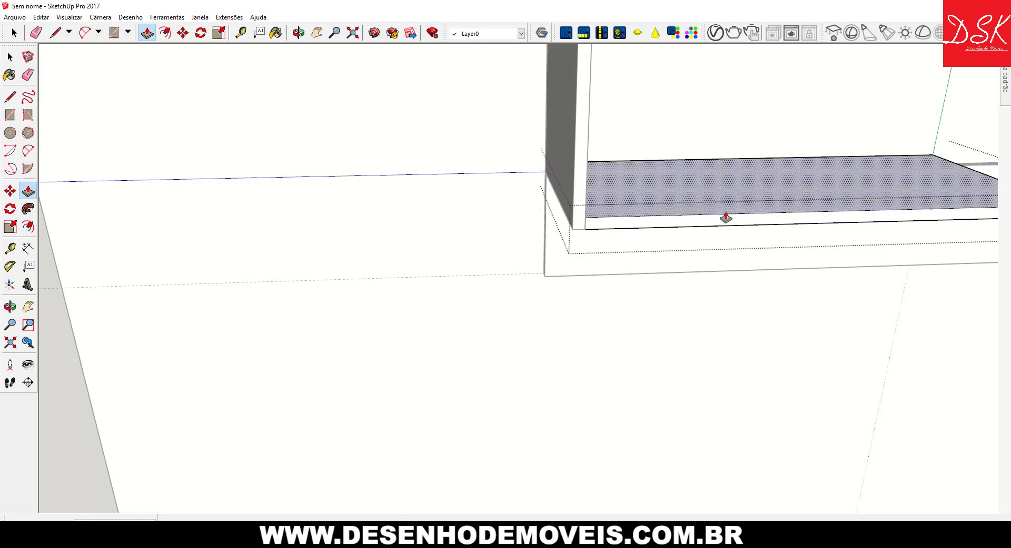
mouse_move(725, 217)
middle_mouse_down()
mouse_move(495, 221)
mouse_move(670, 233)
mouse_move(537, 244)
mouse_move(713, 290)
mouse_move(751, 282)
middle_mouse_up()
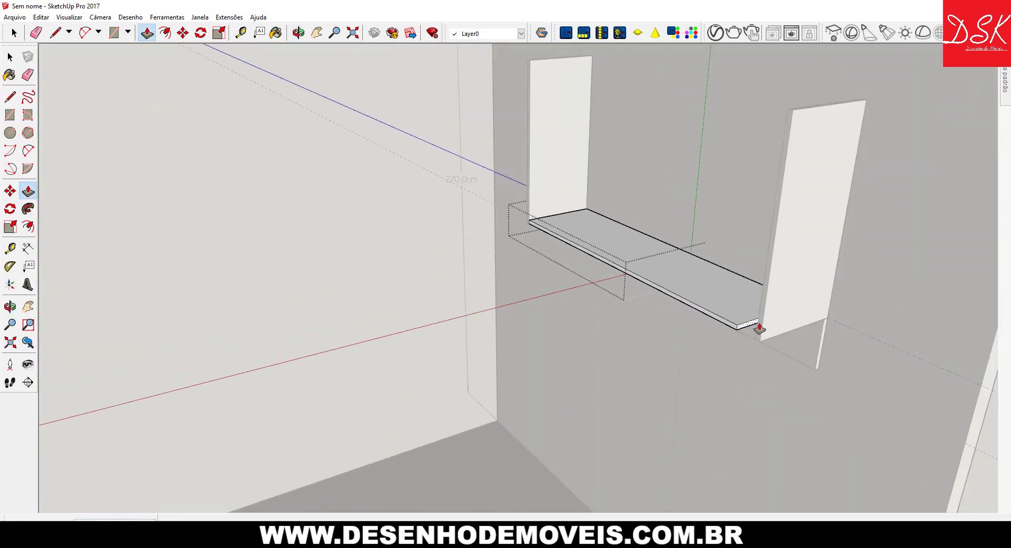
mouse_move(652, 255)
middle_mouse_down()
mouse_move(852, 369)
mouse_move(580, 163)
mouse_move(485, 165)
mouse_move(337, 241)
mouse_move(248, 266)
middle_mouse_up()
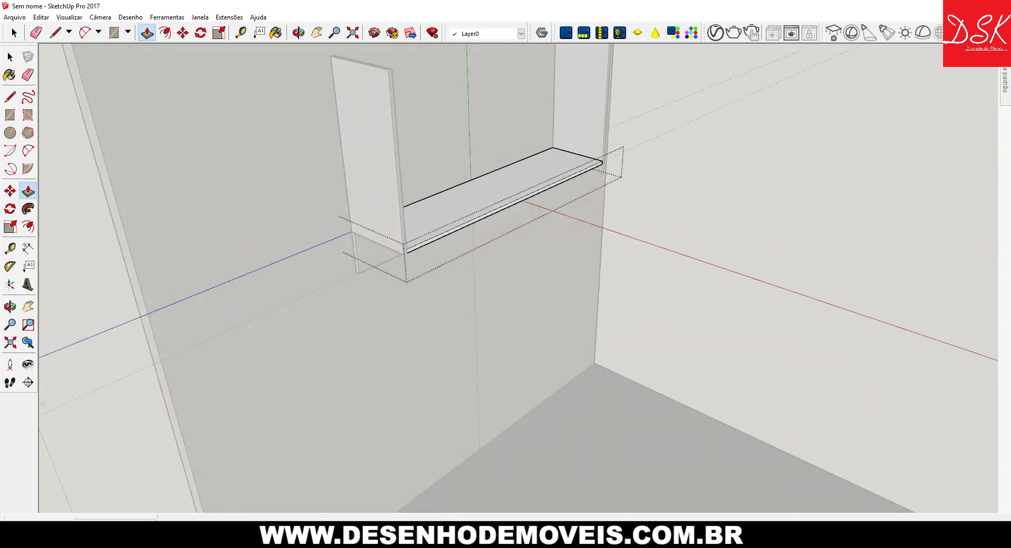
left_click(9, 56)
mouse_move(568, 148)
middle_mouse_down()
mouse_move(682, 129)
mouse_move(571, 293)
mouse_move(77, 281)
mouse_move(293, 248)
mouse_move(402, 210)
middle_mouse_up()
scroll(403, 210, "up", 3)
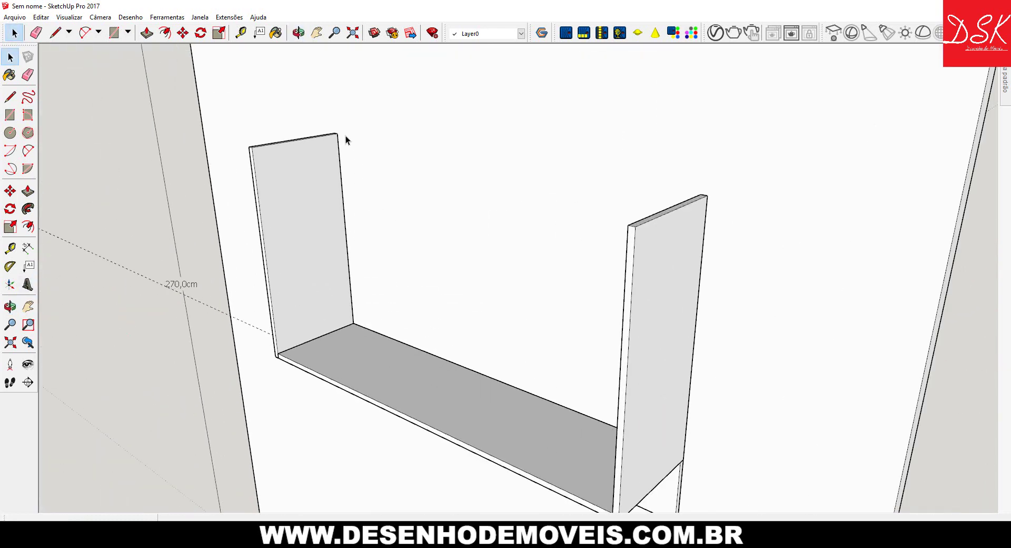
- Place a Tape Measure guide 32 cm above the bottom shelf's edge, across the frame
left_click(10, 97)
middle_click_drag(459, 326, 493, 214)
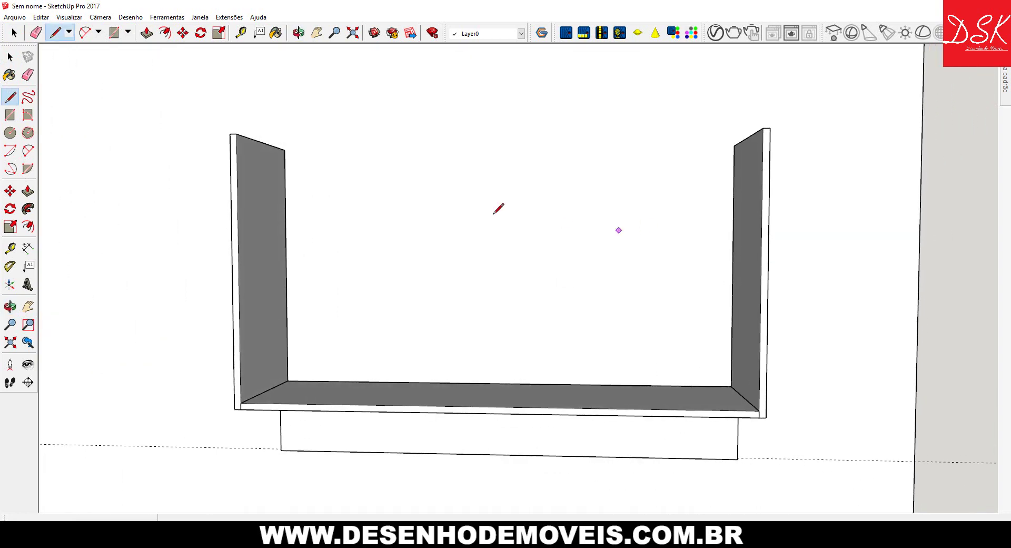
left_click(10, 57)
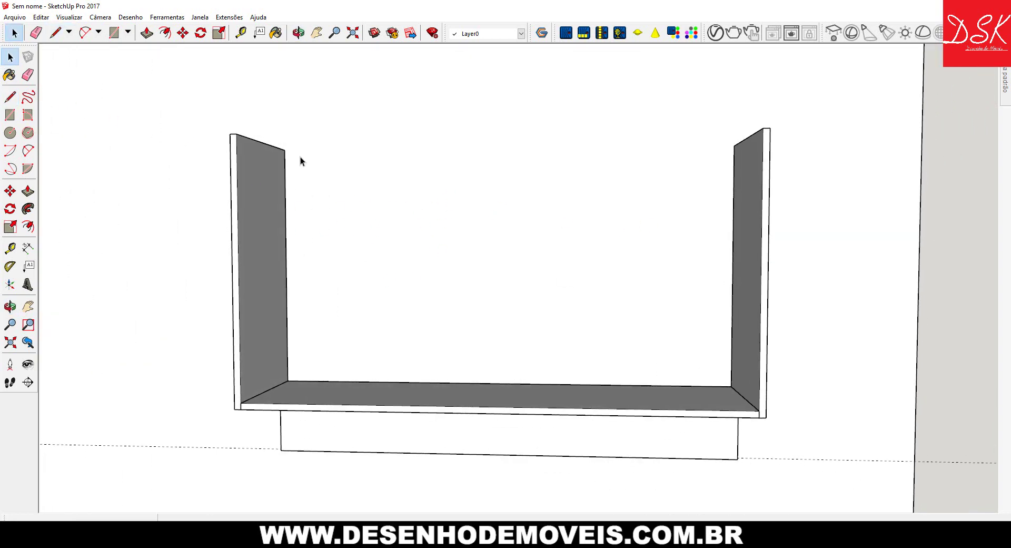
scroll(301, 157, "down", 3)
mouse_move(290, 189)
middle_mouse_down()
mouse_move(383, 184)
mouse_move(319, 201)
mouse_move(187, 203)
mouse_move(264, 153)
mouse_move(357, 227)
middle_mouse_up()
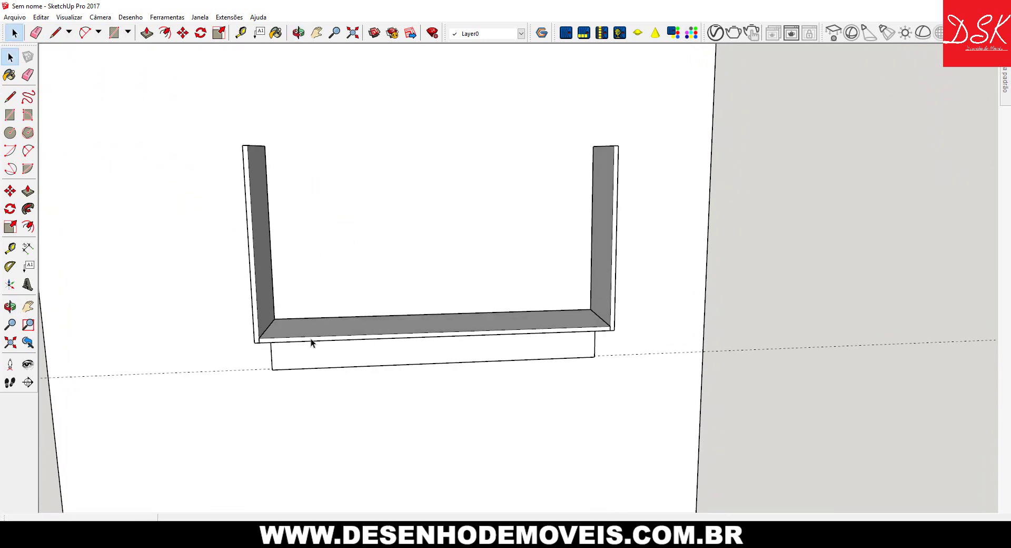
left_click(19, 242)
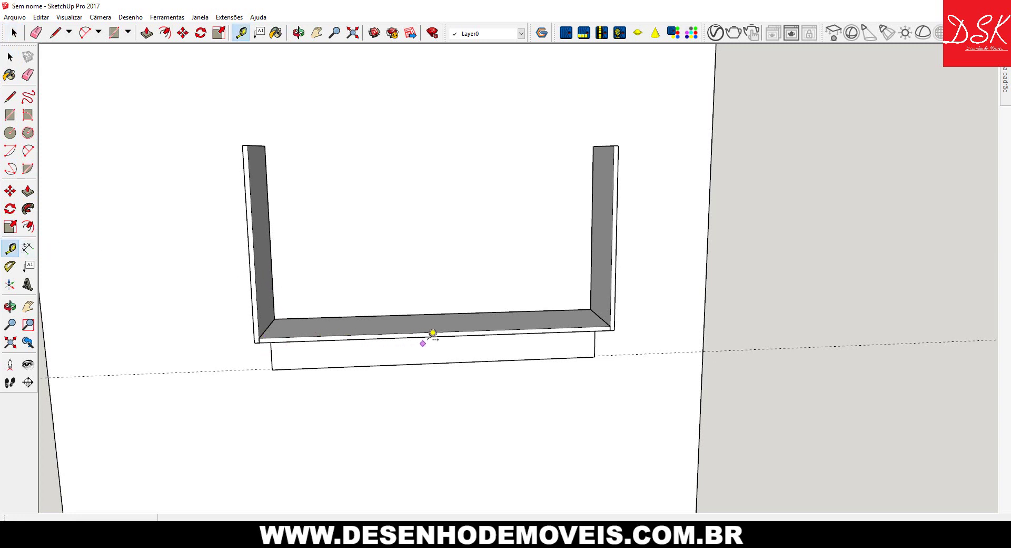
left_click(431, 336)
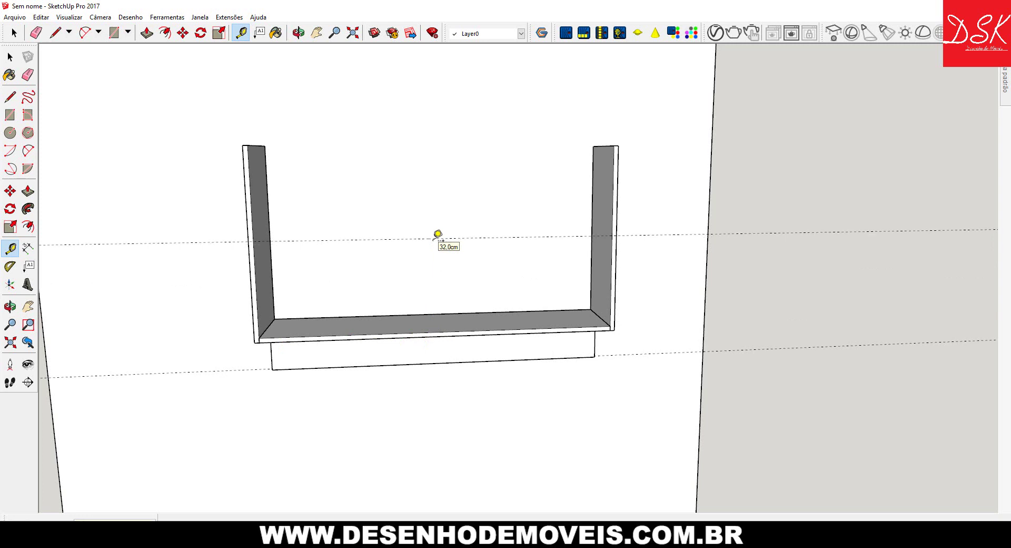
- Copy the bottom shelf up onto the 32 cm guide as a middle shelf
left_click(4, 63)
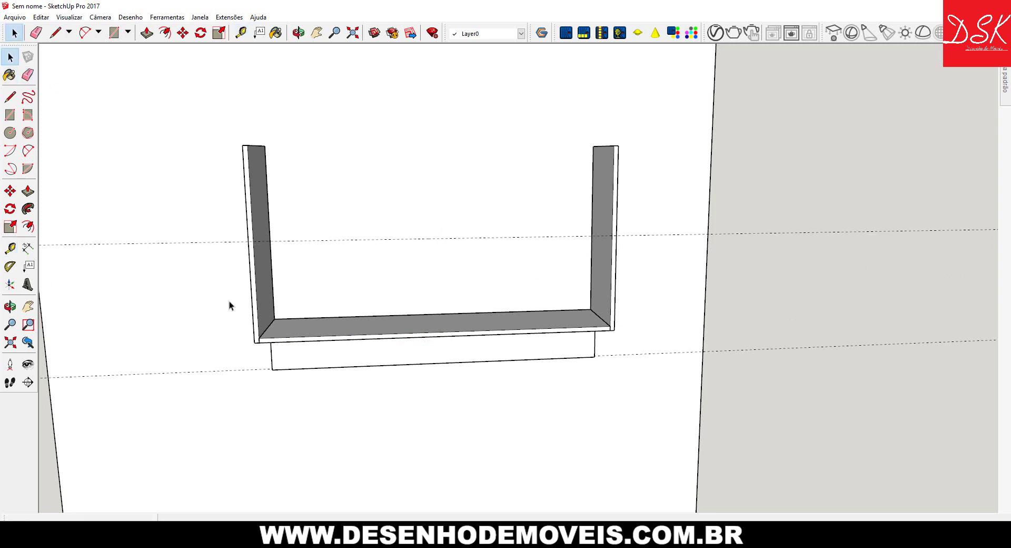
left_click(272, 335)
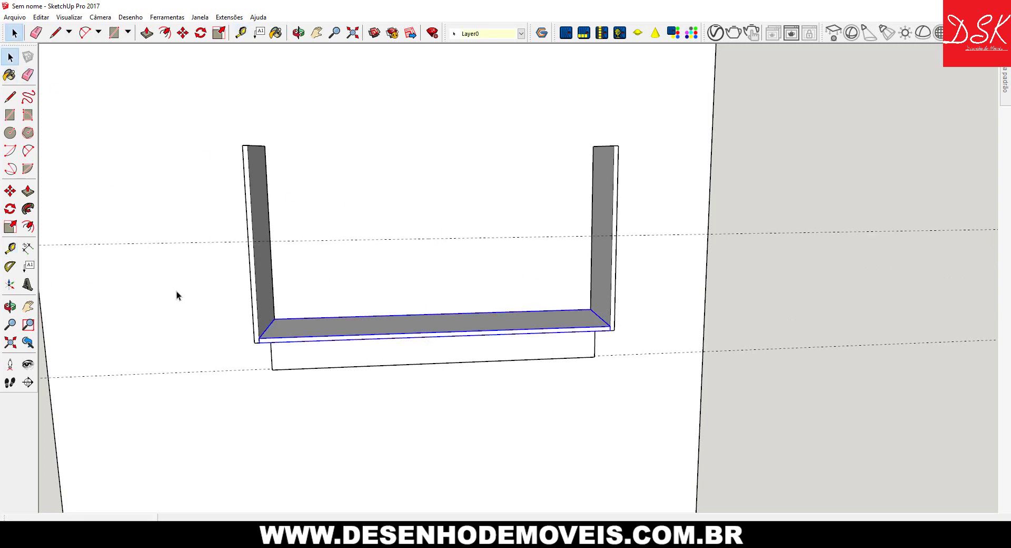
left_click(12, 195)
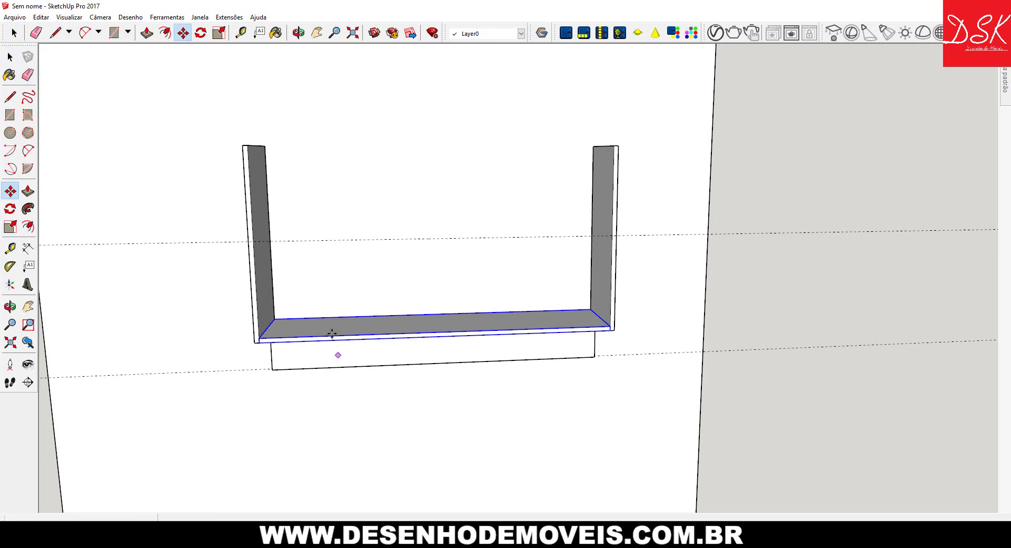
left_click(275, 318)
key("ctrl")
left_click(267, 242)
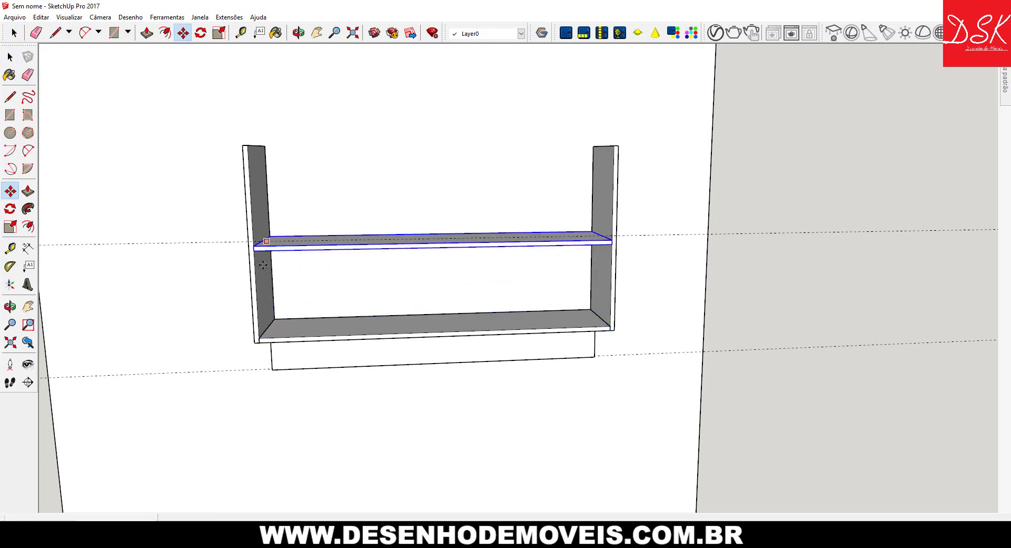
scroll(228, 248, "up", 1)
scroll(269, 248, "up", 2)
scroll(332, 222, "up", 2)
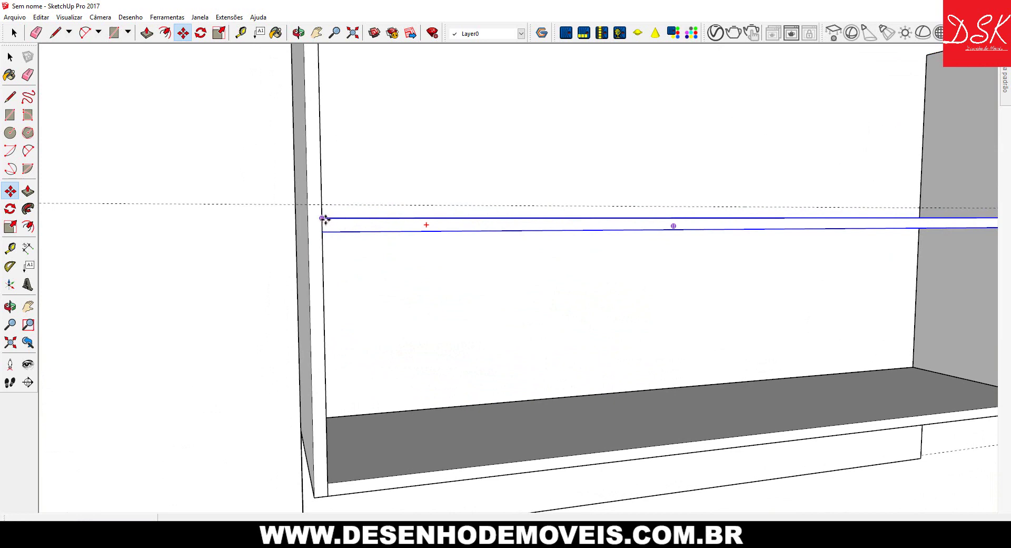
left_click(324, 218)
scroll(573, 259, "down", 1)
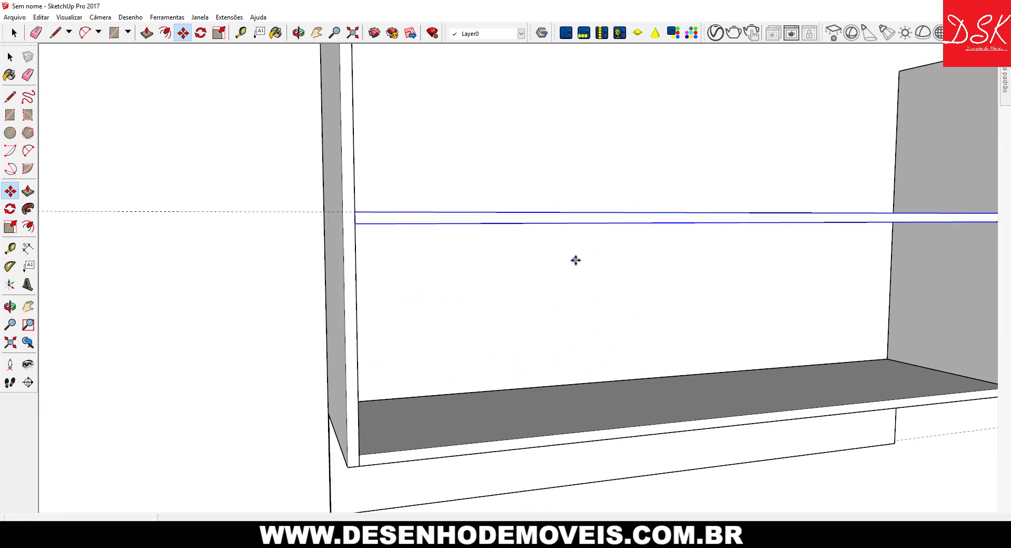
scroll(573, 262, "down", 4)
scroll(442, 271, "down", 1)
mouse_move(424, 265)
middle_mouse_down()
mouse_move(260, 230)
mouse_move(470, 253)
mouse_move(420, 269)
middle_mouse_up()
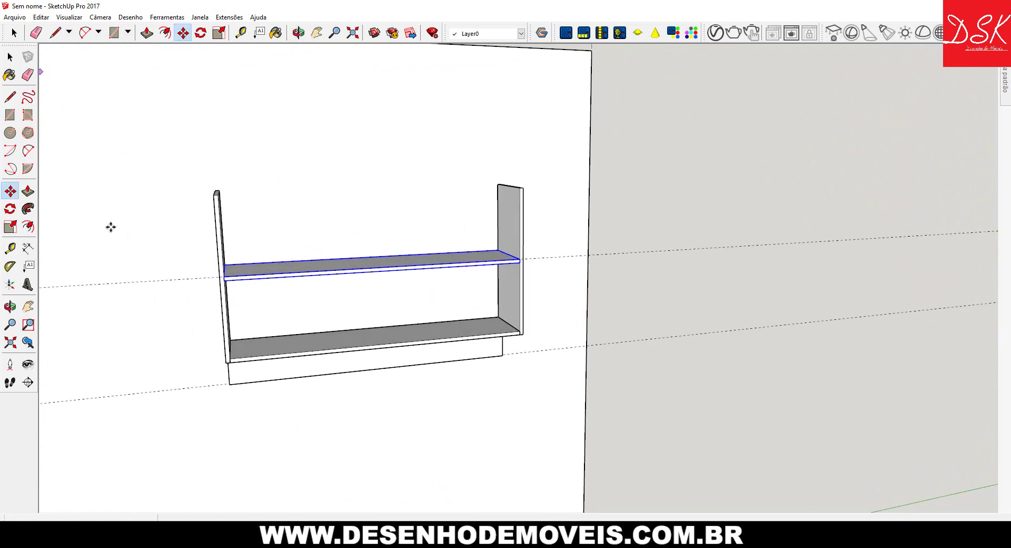
- Copy the middle shelf up to the top of the side panels as the top board
middle_click_drag(286, 258, 224, 292)
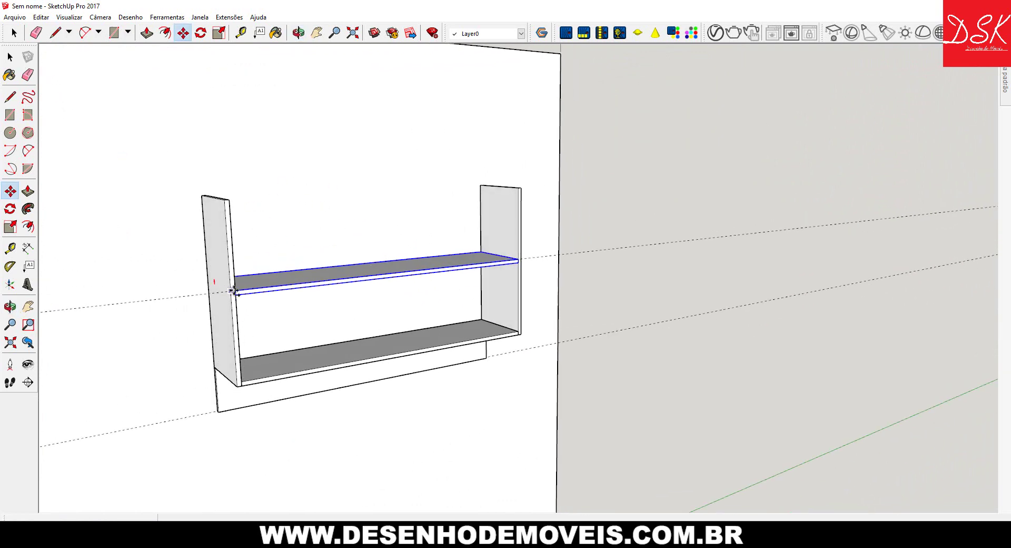
left_click(236, 290)
key("ctrl")
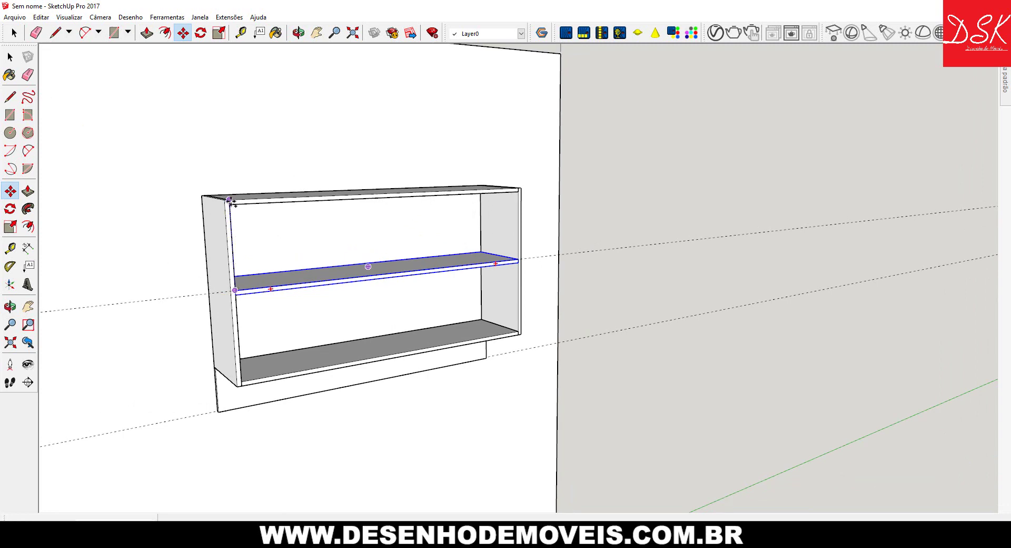
left_click(230, 204)
mouse_move(422, 154)
middle_mouse_down()
mouse_move(169, 158)
mouse_move(260, 127)
middle_mouse_up()
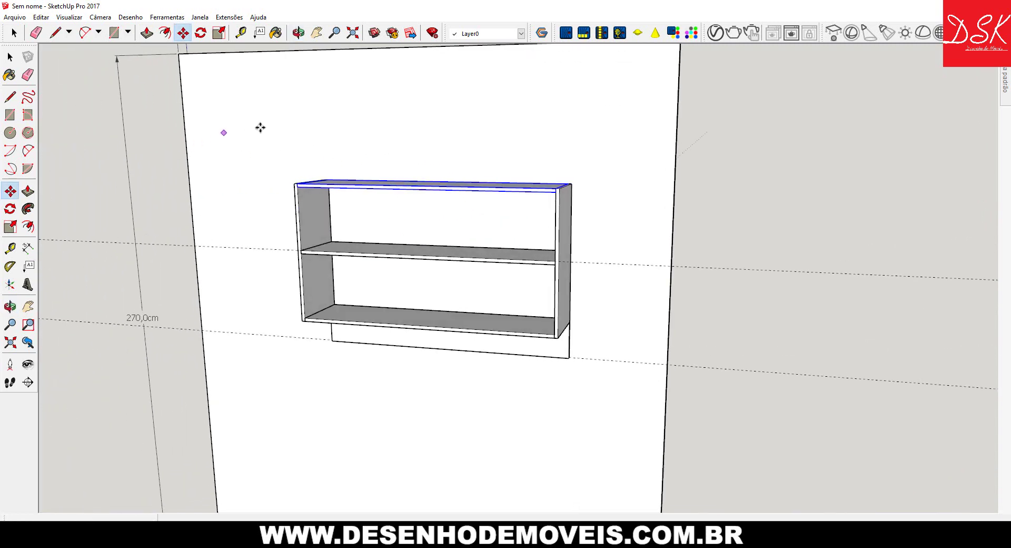
- Push/Pull the top panel's front face forward past the side panels
left_click(10, 56)
mouse_move(152, 101)
middle_mouse_down()
mouse_move(541, 101)
mouse_move(704, 156)
middle_mouse_up()
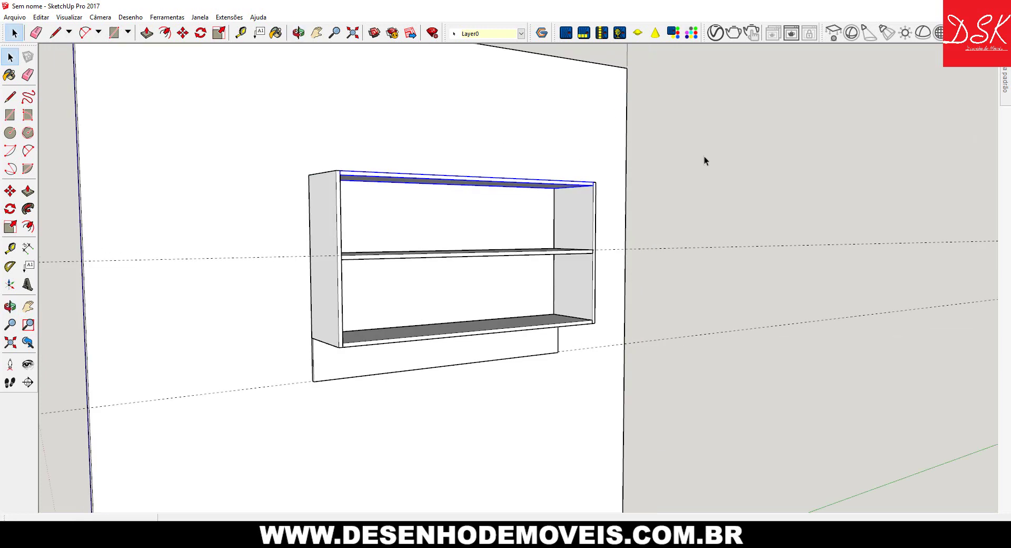
left_click(704, 156)
scroll(413, 184, "up", 2)
scroll(356, 171, "up", 3)
scroll(354, 176, "up", 2)
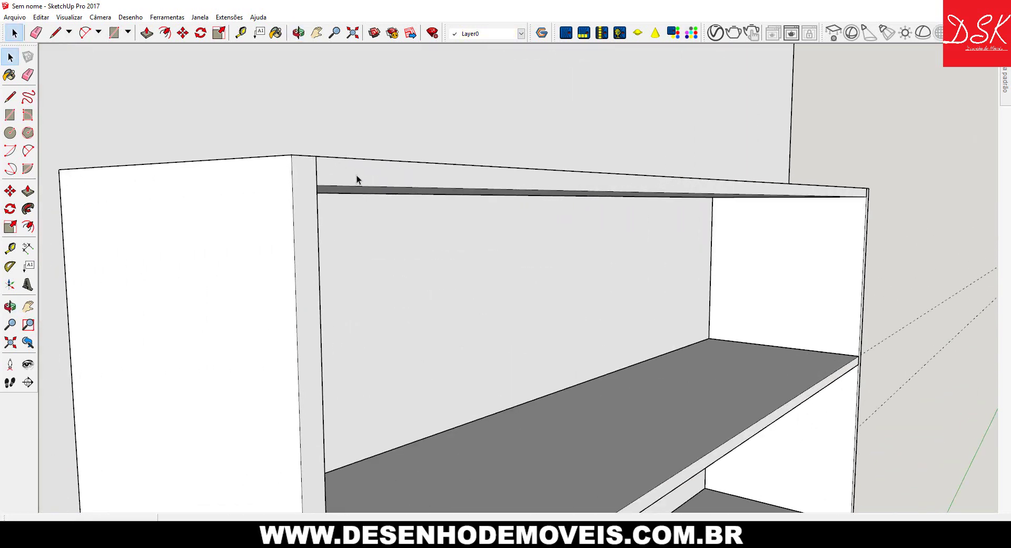
scroll(357, 179, "up", 2)
scroll(356, 178, "down", 2)
middle_click_drag(454, 199, 110, 154)
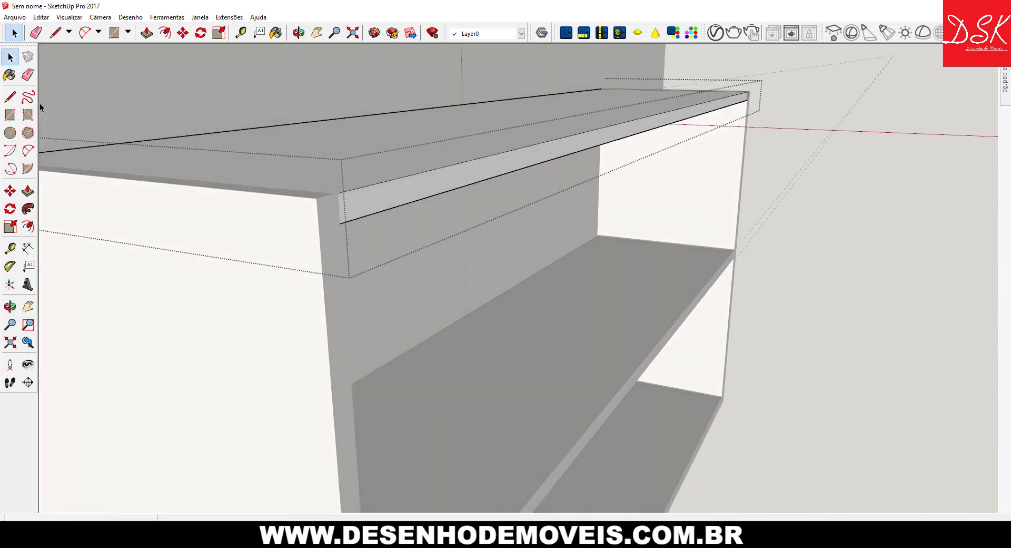
left_click(28, 191)
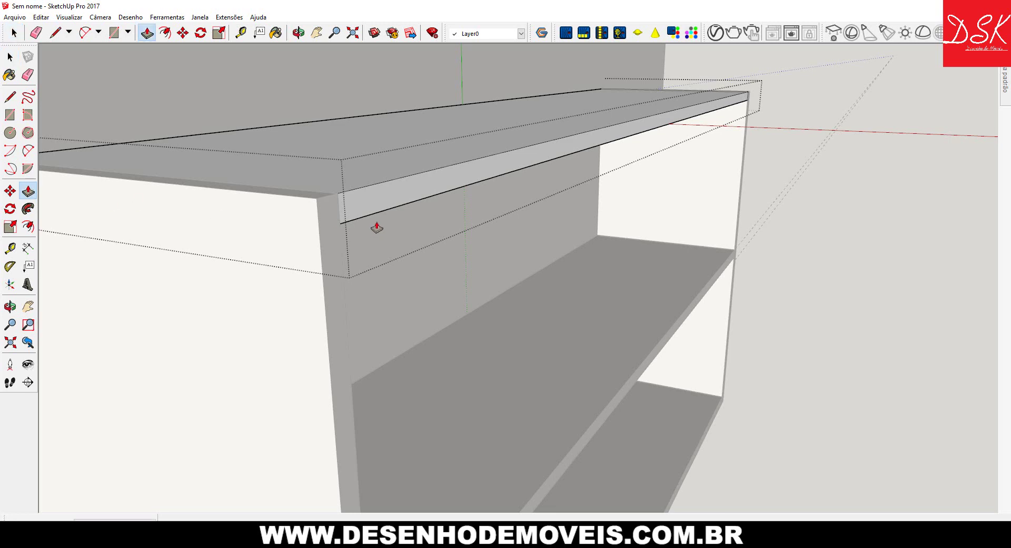
left_click(300, 211)
left_click(319, 222)
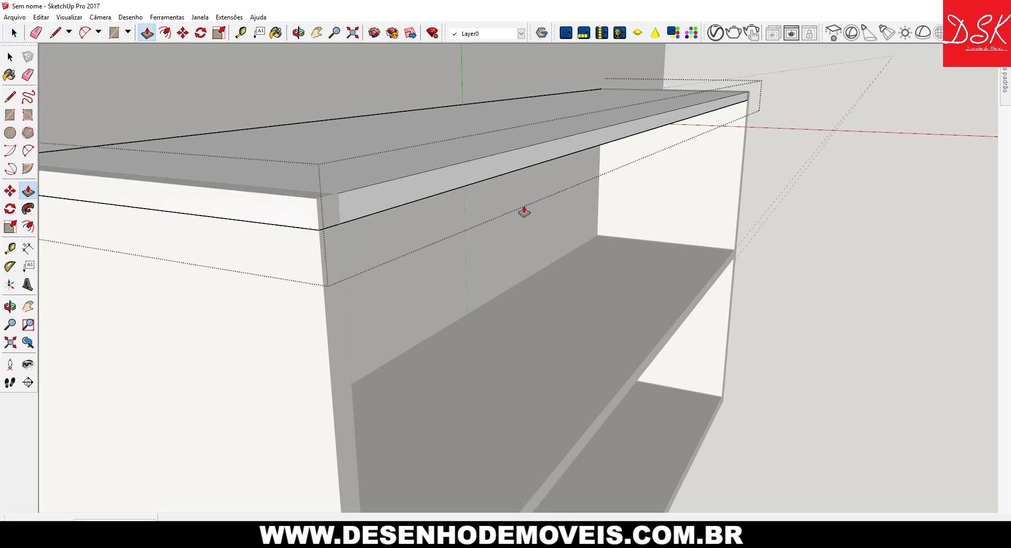
scroll(524, 209, "down", 5)
- Pull the top panel's end face further so it caps the cabinet's full width
mouse_move(560, 167)
middle_mouse_down()
mouse_move(641, 203)
mouse_move(551, 186)
mouse_move(472, 140)
mouse_move(493, 131)
mouse_move(463, 144)
middle_mouse_up()
scroll(551, 186, "up", 5)
left_click_drag(616, 90, 577, 93)
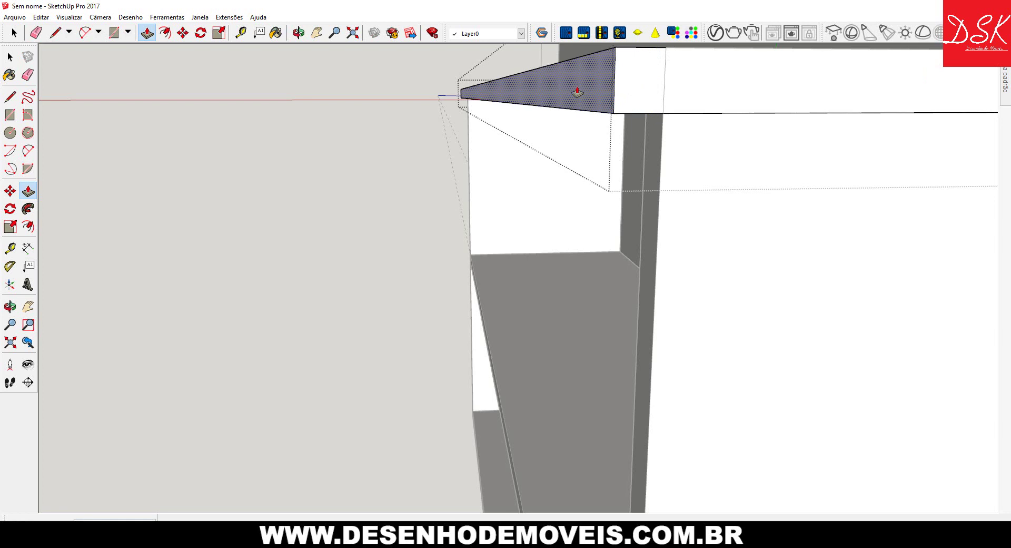
left_click_drag(577, 92, 577, 93)
scroll(451, 131, "down", 3)
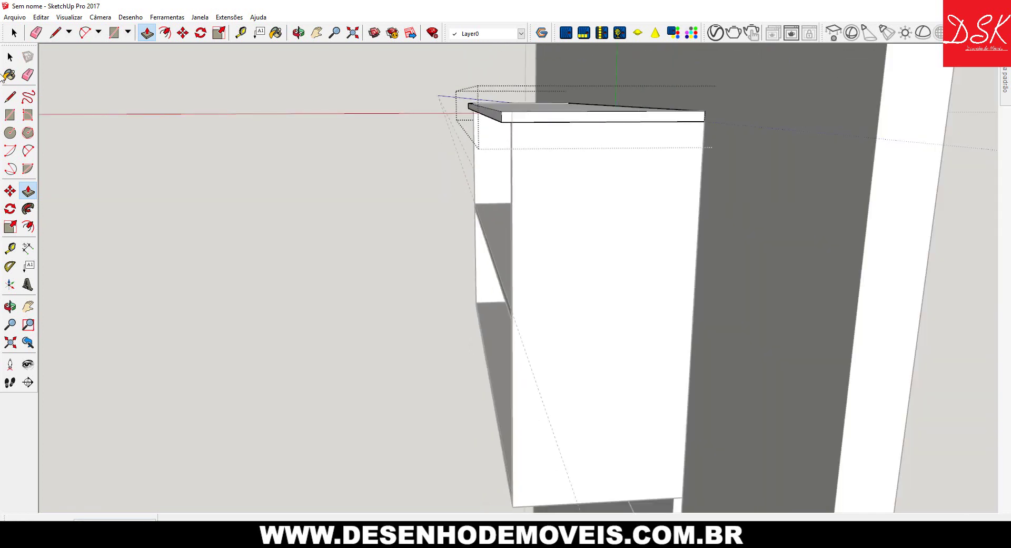
left_click(9, 58)
mouse_move(226, 112)
middle_mouse_down()
mouse_move(238, 194)
mouse_move(514, 134)
mouse_move(501, 146)
mouse_move(685, 181)
mouse_move(524, 308)
middle_mouse_up()
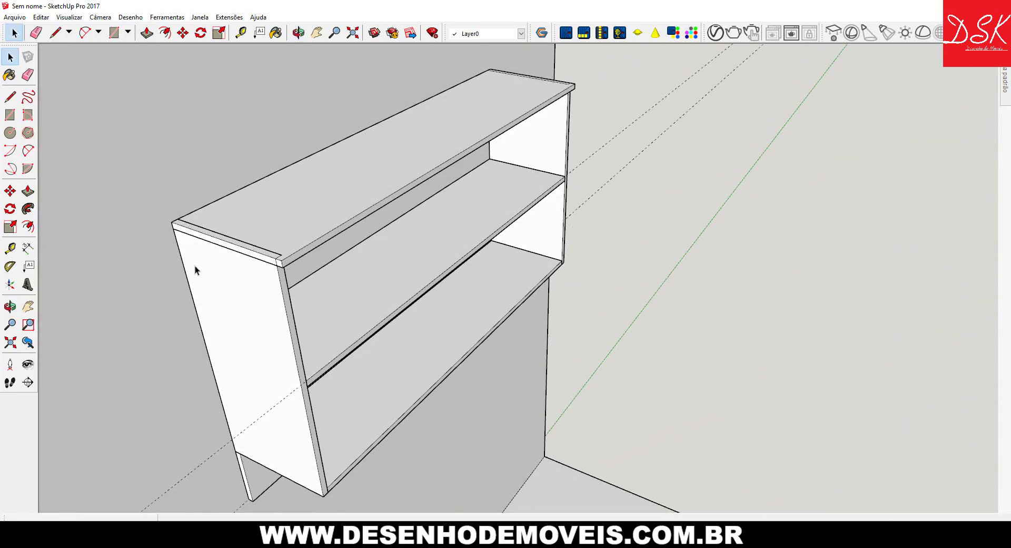
- Push/Pull the left and right side panels deeper so both sit under the extended top
scroll(198, 267, "up", 5)
left_click(28, 190)
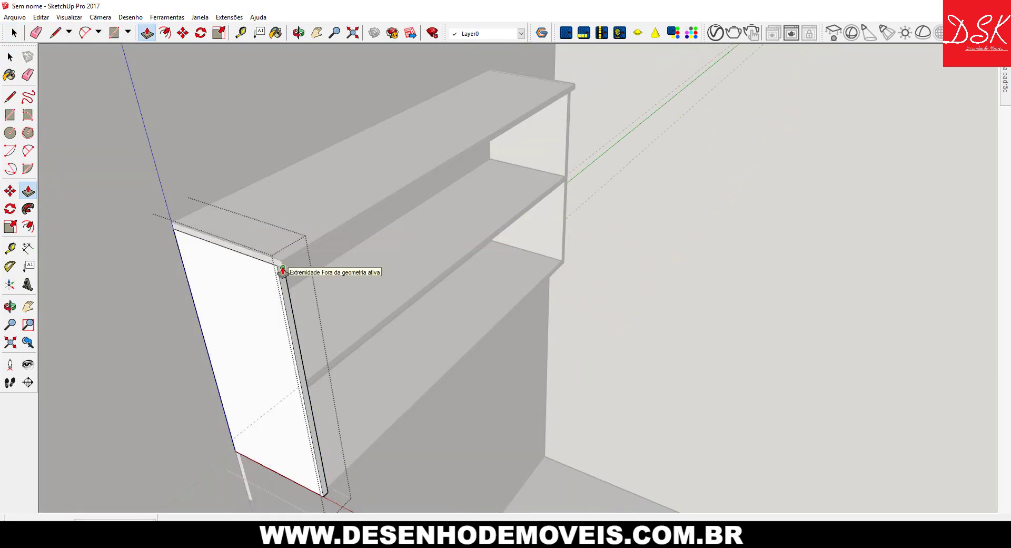
mouse_move(305, 237)
middle_mouse_down()
mouse_move(312, 289)
mouse_move(257, 272)
middle_mouse_up()
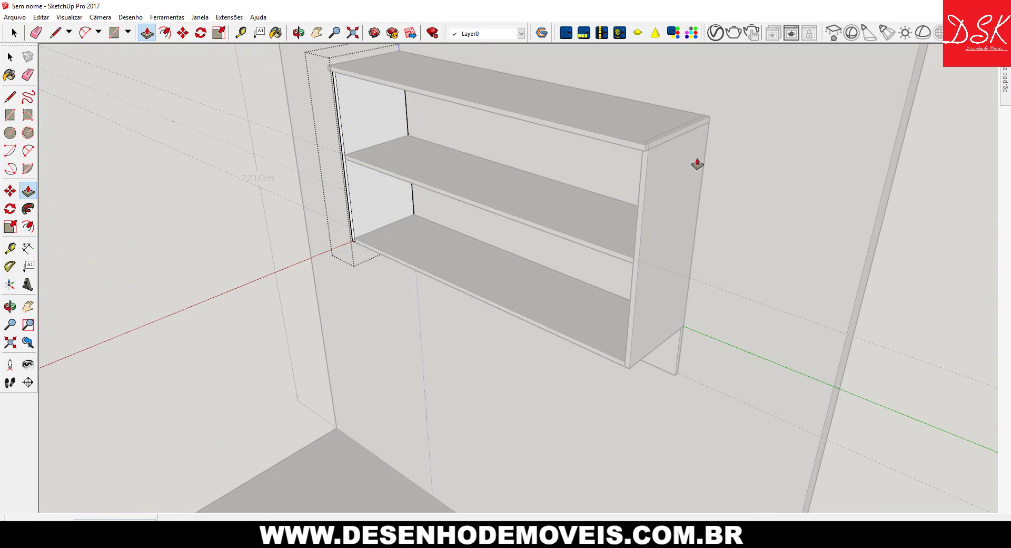
left_click(10, 56)
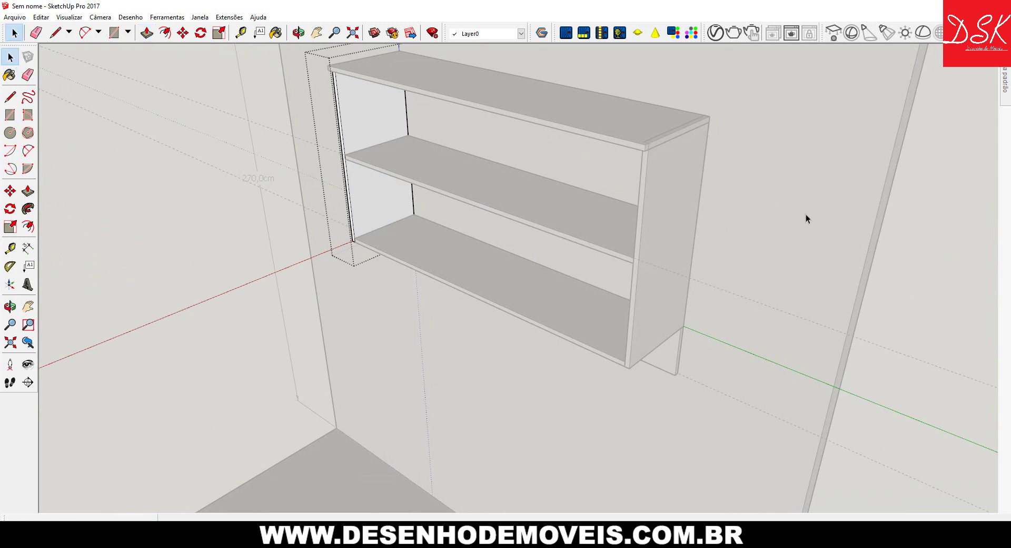
left_click(699, 188)
middle_click_drag(668, 142, 125, 187)
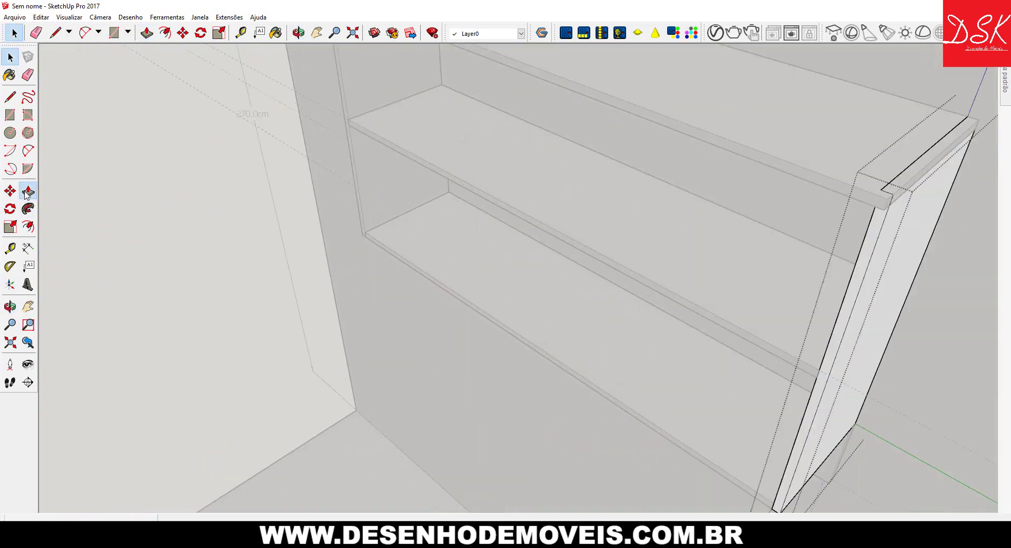
left_click(28, 191)
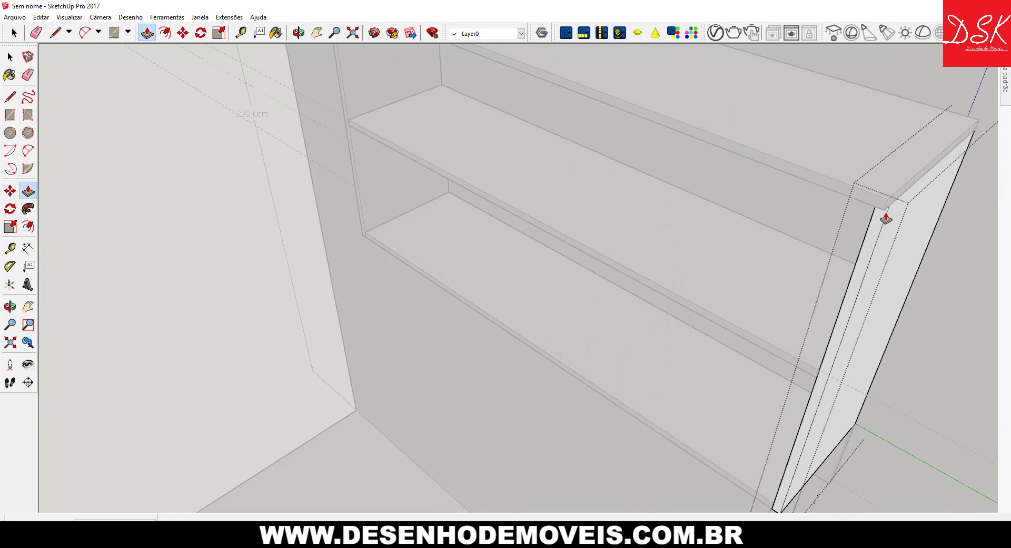
middle_click_drag(887, 218, 300, 243)
mouse_move(122, 146)
middle_mouse_down()
mouse_move(279, 225)
mouse_move(704, 117)
mouse_move(743, 138)
mouse_move(568, 136)
mouse_move(361, 106)
mouse_move(248, 117)
mouse_move(492, 86)
mouse_move(659, 106)
mouse_move(408, 184)
mouse_move(551, 209)
mouse_move(65, 205)
middle_mouse_up()
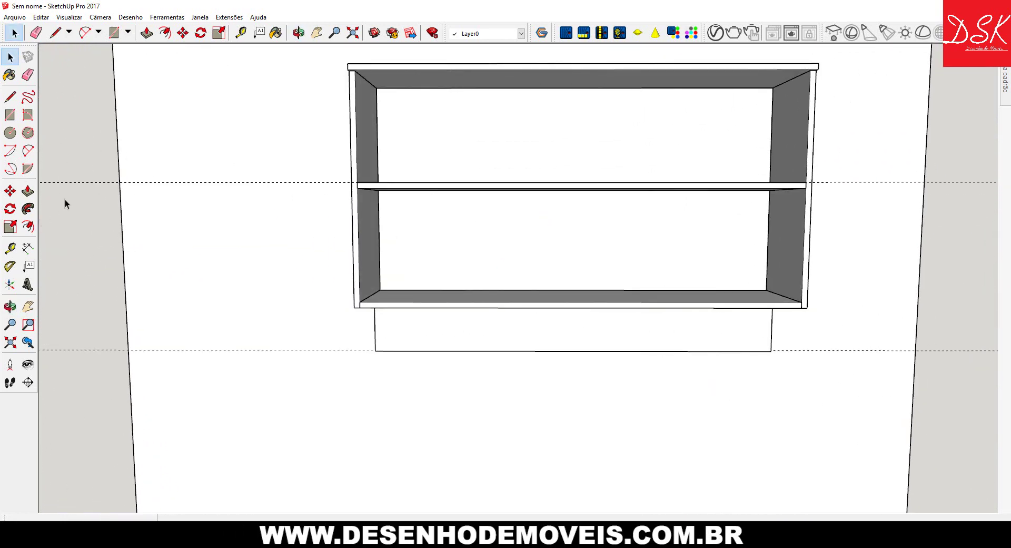
- Draw a rectangle from the middle shelf's corner covering the lower compartment's front
left_click(10, 115)
key("F6")
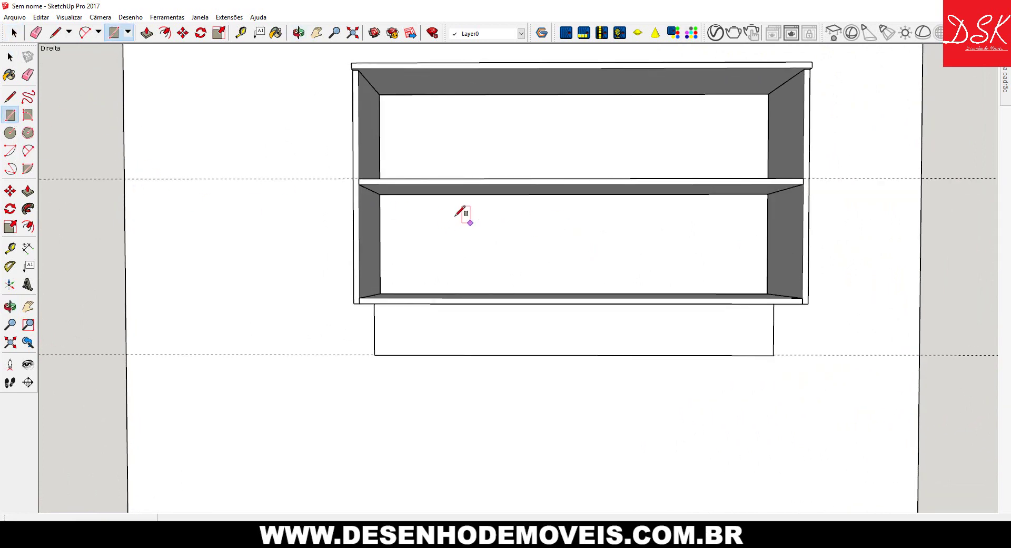
middle_click_drag(388, 225, 373, 225)
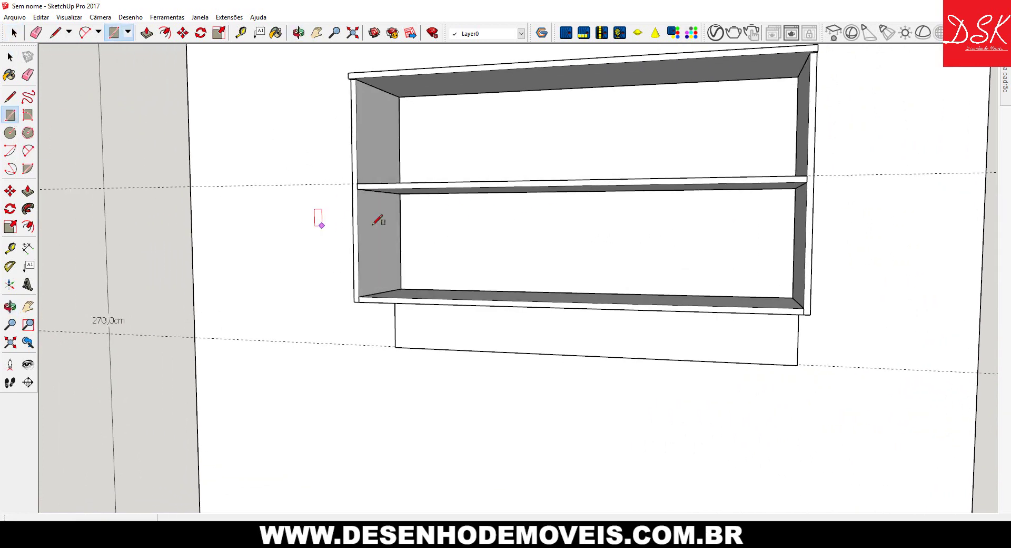
left_click(358, 188)
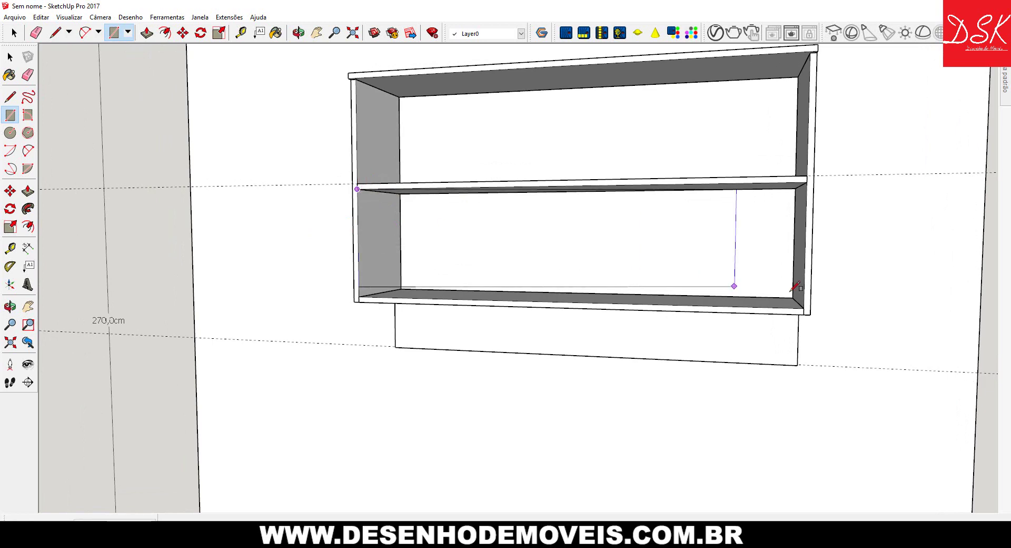
left_click(799, 302)
middle_click_drag(388, 221, 485, 226)
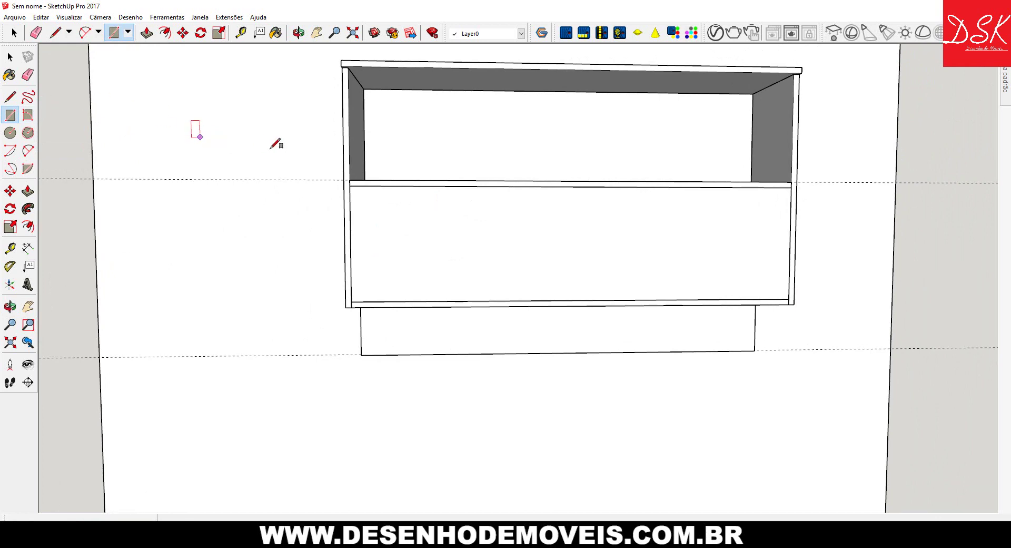
- Offset that front face slightly inward to create an inset border
left_click(28, 226)
left_click(410, 216)
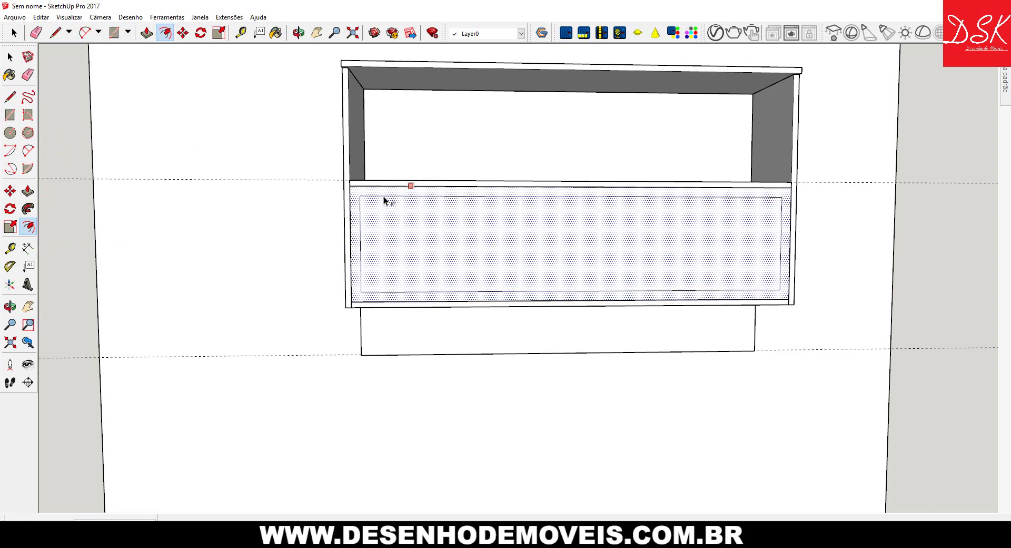
left_click(383, 196)
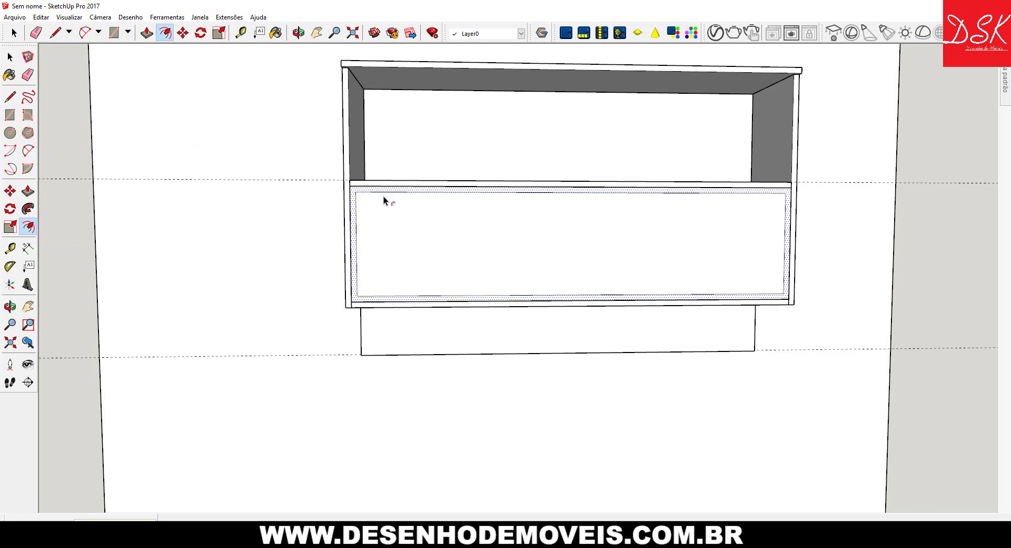
- Delete the inner part of the lower compartment's front face
key("space")
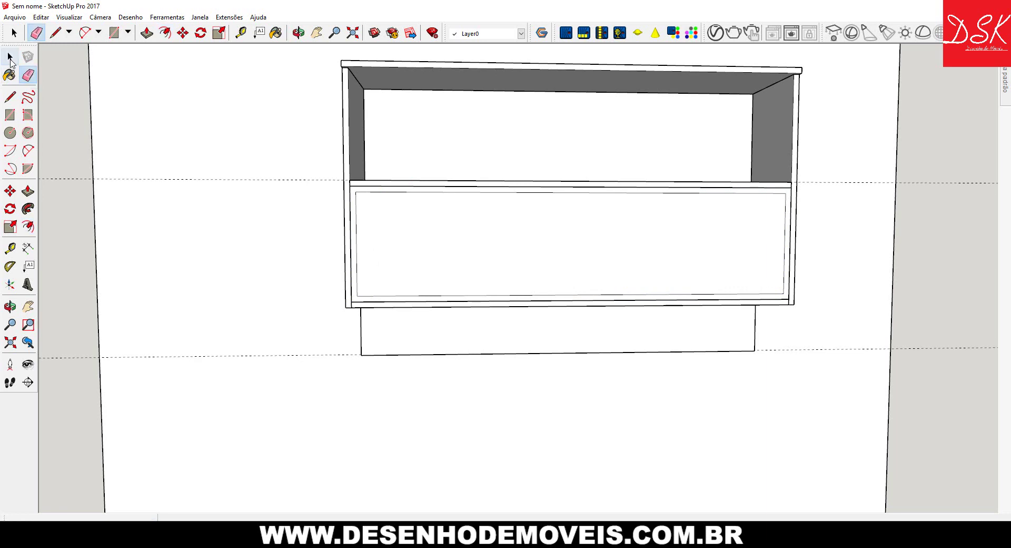
left_click(454, 250)
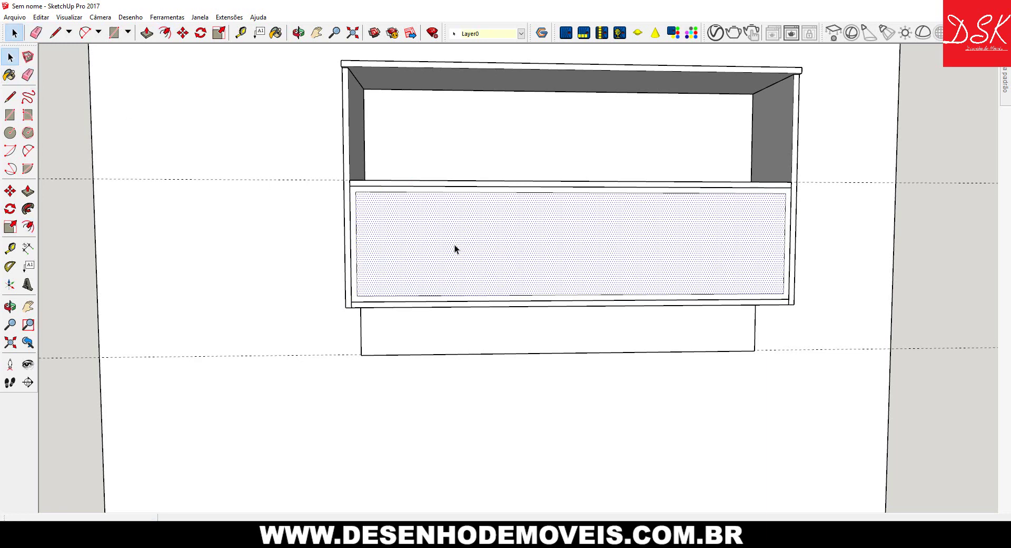
key("Delete")
- Push/Pull the remaining border back to the cabinet's rear to line the compartment
mouse_move(454, 245)
middle_mouse_down()
mouse_move(294, 268)
mouse_move(359, 241)
middle_mouse_up()
scroll(530, 250, "up", 5)
middle_click_drag(530, 250, 279, 234)
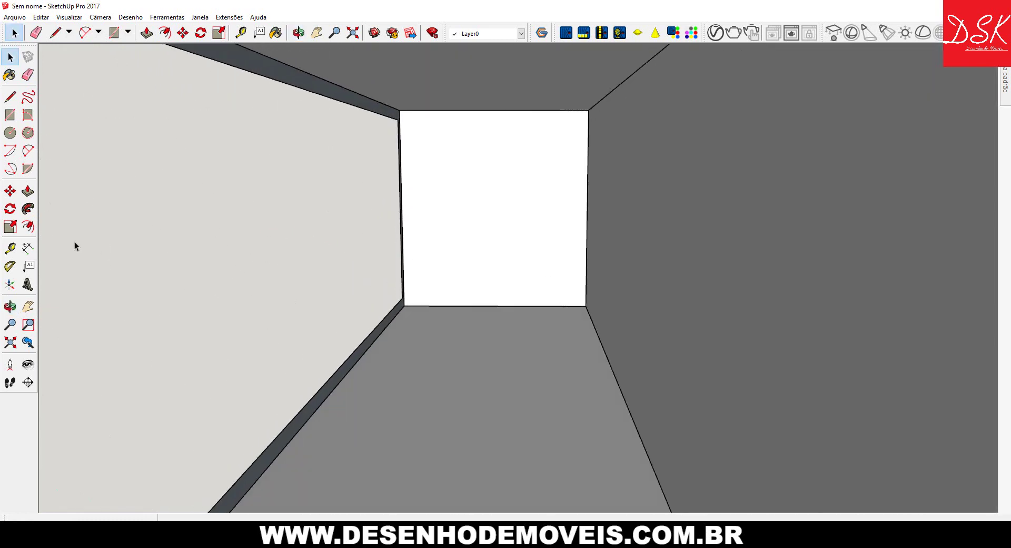
left_click(28, 195)
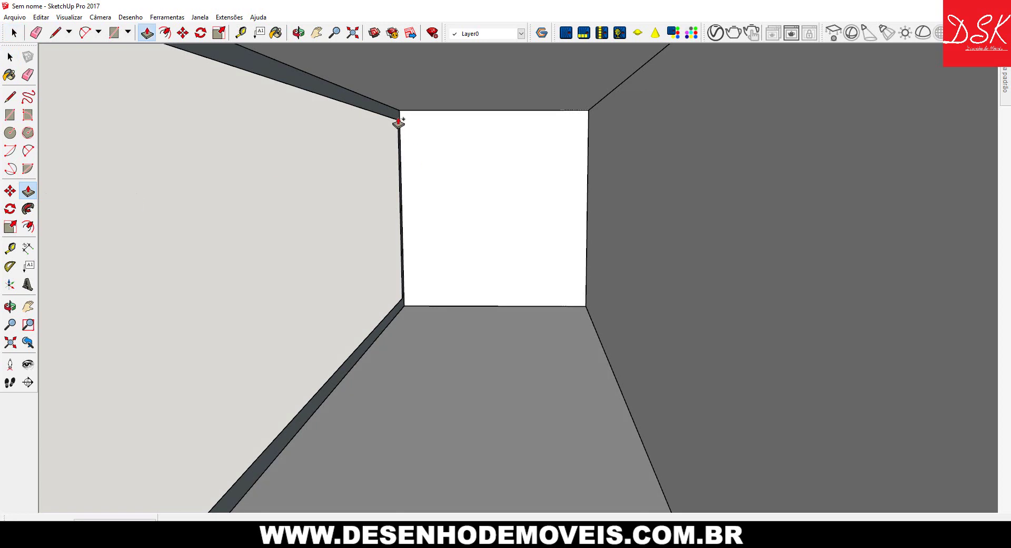
left_click_drag(398, 121, 588, 174)
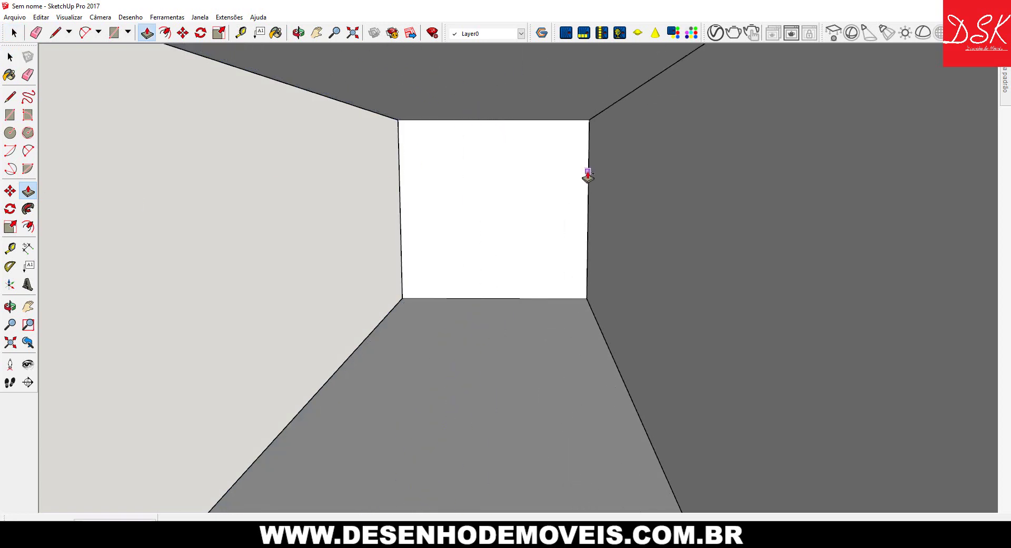
mouse_move(588, 171)
middle_mouse_down()
mouse_move(350, 178)
mouse_move(546, 183)
mouse_move(636, 196)
mouse_move(604, 192)
mouse_move(667, 217)
mouse_move(492, 223)
mouse_move(451, 203)
mouse_move(226, 172)
mouse_move(293, 181)
mouse_move(298, 198)
mouse_move(460, 208)
mouse_move(463, 244)
mouse_move(249, 199)
middle_mouse_up()
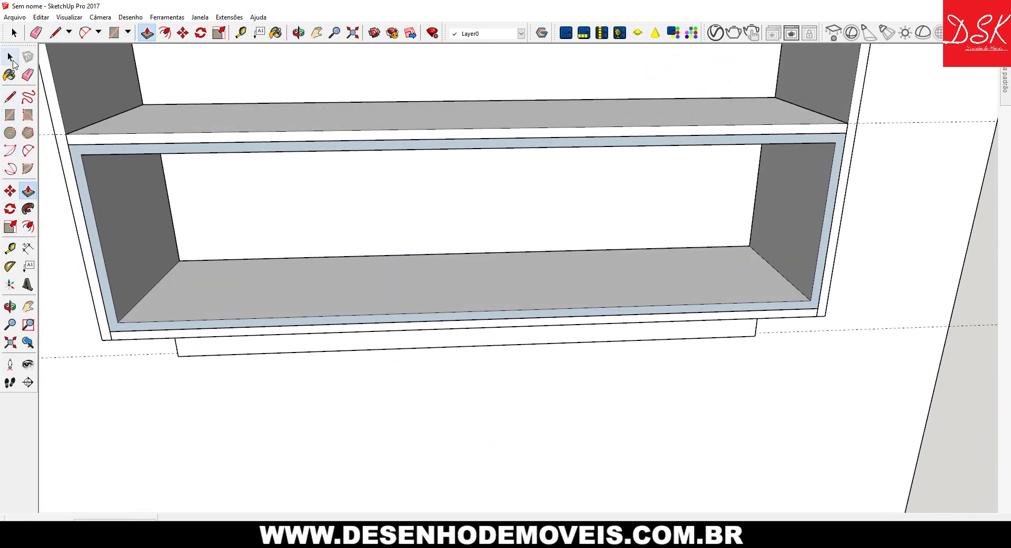
- Select all of the lining's connected geometry and make it a group with Criar grupo
left_click(11, 58)
triple_click(226, 311)
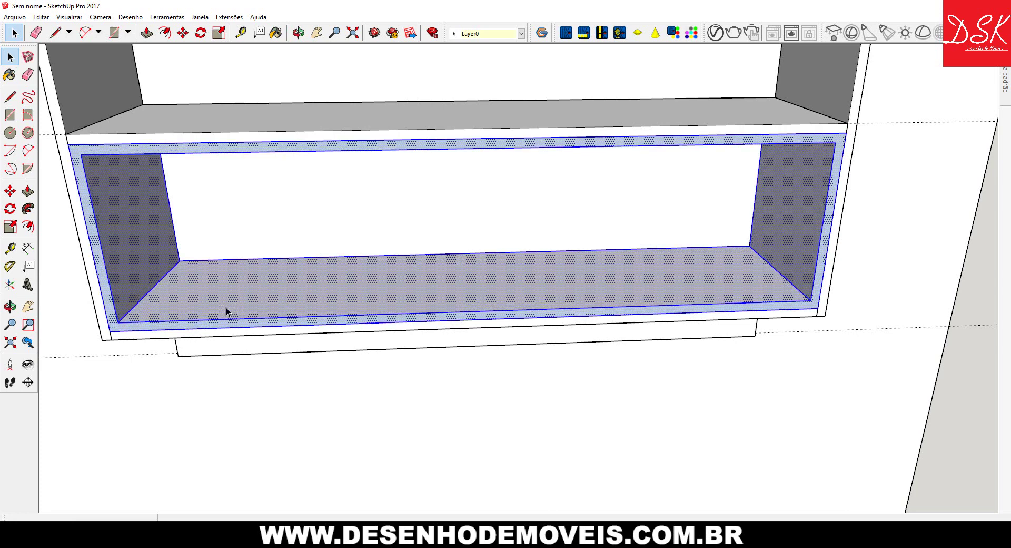
right_click(226, 311)
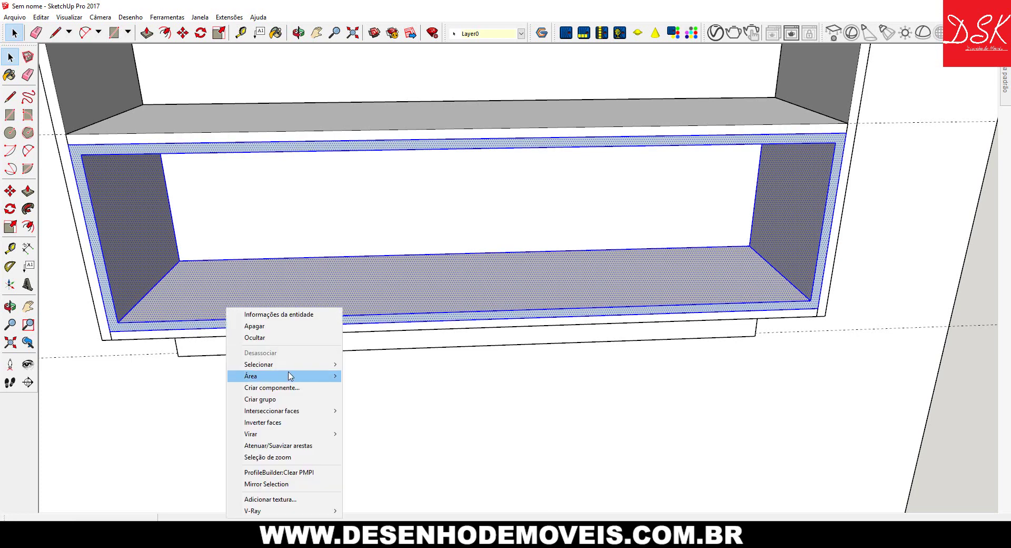
left_click(260, 399)
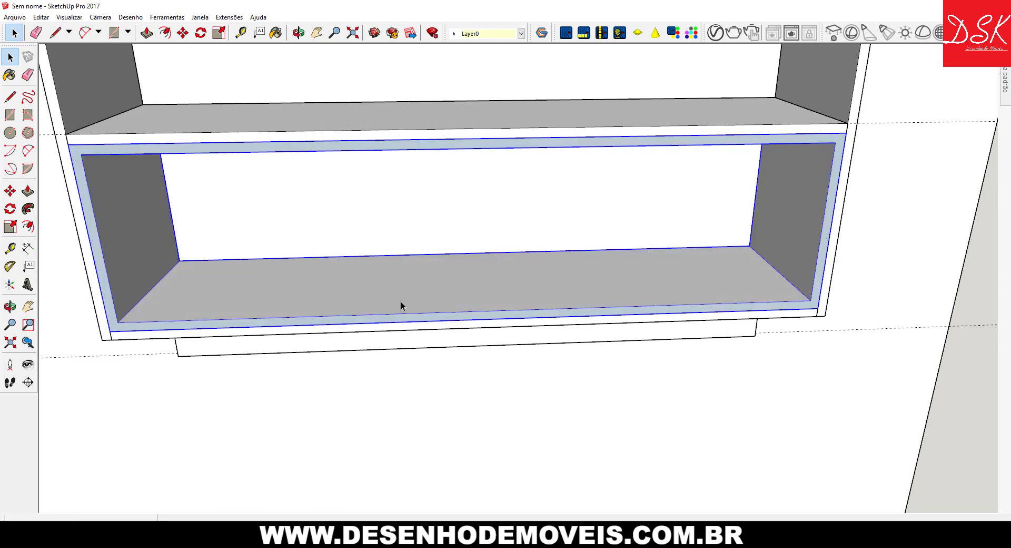
scroll(400, 301, "down", 5)
scroll(400, 301, "down", 5)
mouse_move(400, 302)
middle_mouse_down()
mouse_move(352, 221)
mouse_move(271, 196)
middle_mouse_up()
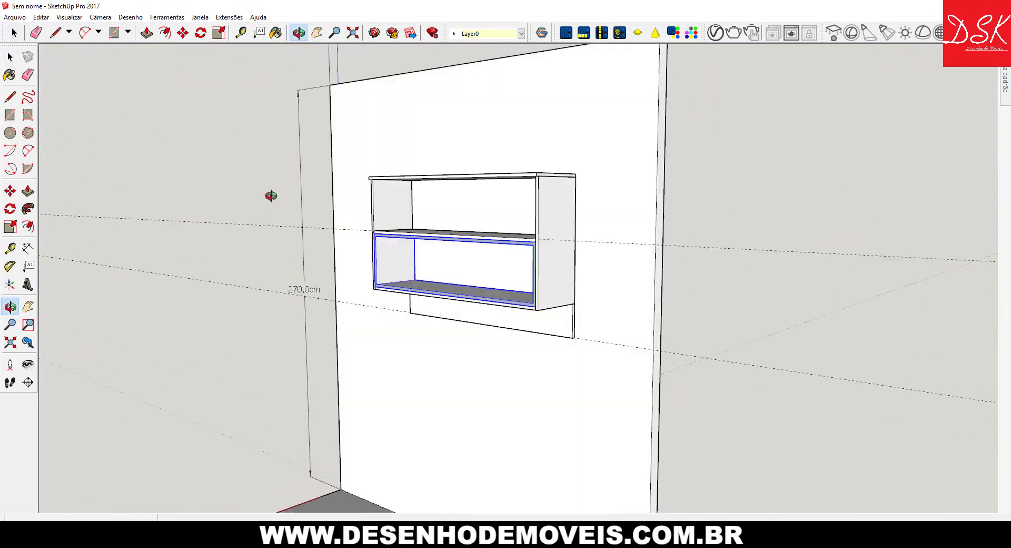
scroll(464, 286, "up", 3)
- Double-click the lining group to open it for editing
key("space")
double_click(407, 303)
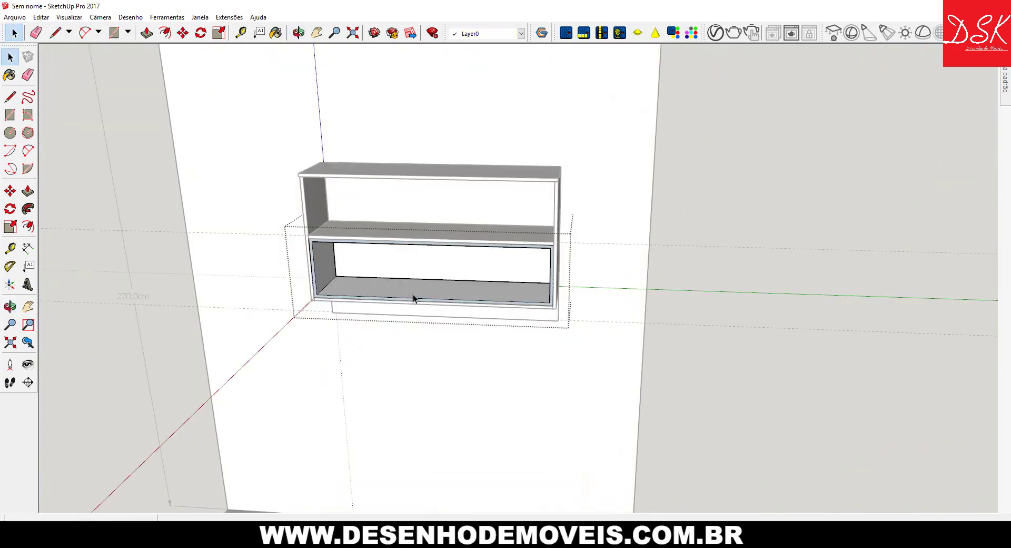
scroll(414, 293, "up", 2)
scroll(429, 279, "up", 3)
scroll(429, 316, "up", 2)
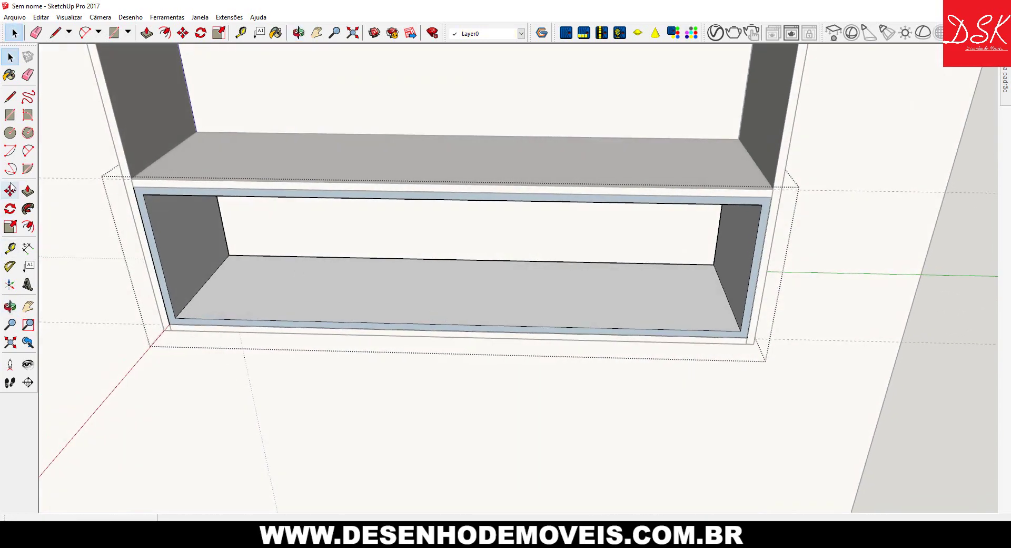
- Draw a thin rectangular footprint for the divider on the lower shelf
left_click(10, 114)
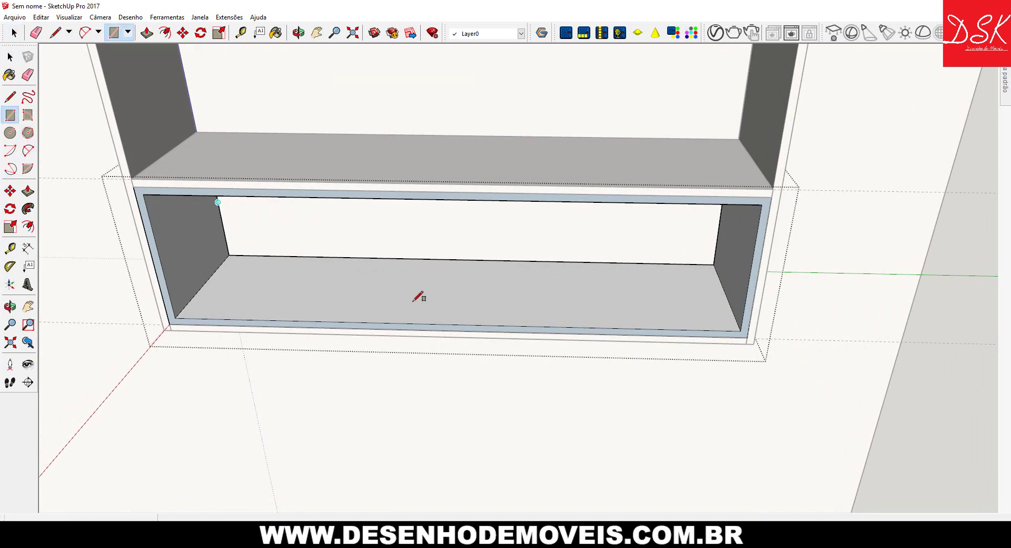
left_click(435, 259)
left_click(448, 318)
mouse_move(447, 318)
middle_mouse_down()
mouse_move(510, 249)
mouse_move(582, 338)
mouse_move(374, 226)
middle_mouse_up()
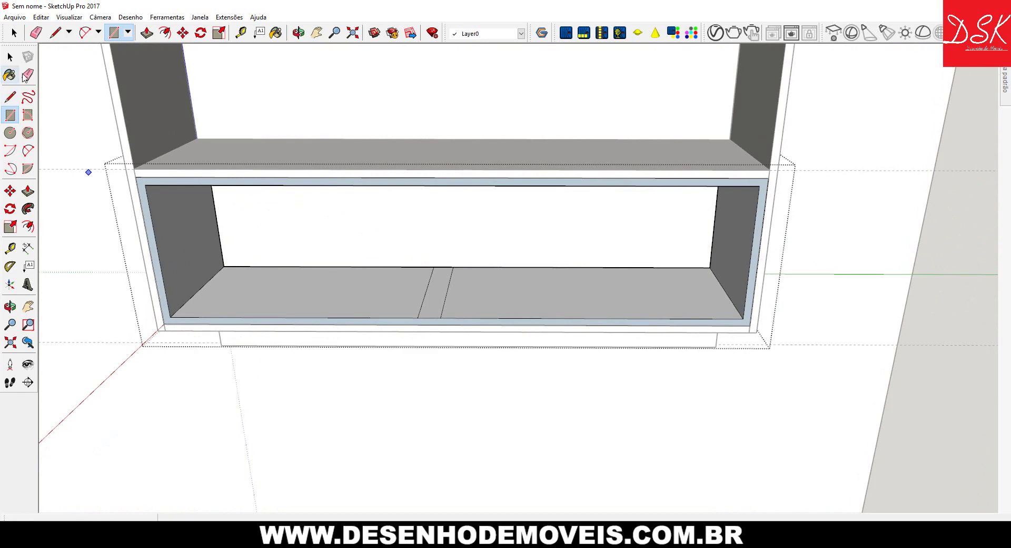
- Push/Pull the strip up to the shelf above to form the vertical divider
left_click(10, 57)
left_click(429, 304)
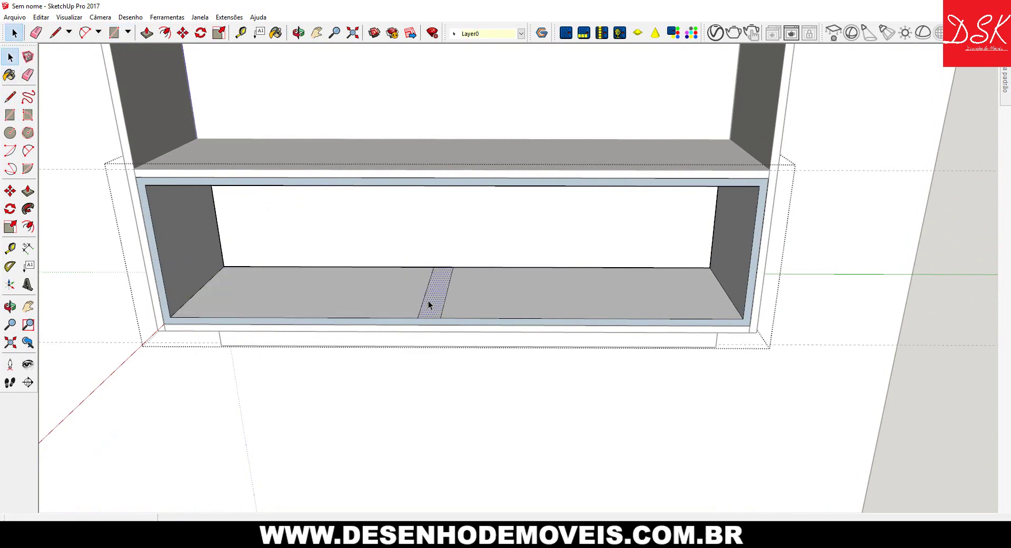
left_click(27, 192)
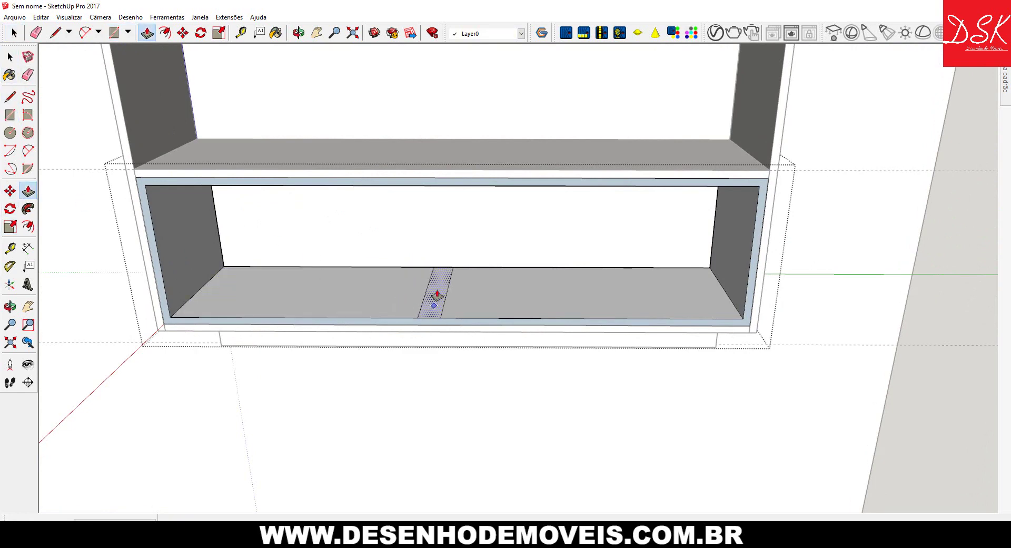
left_click_drag(437, 296, 428, 185)
scroll(382, 189, "up", 1)
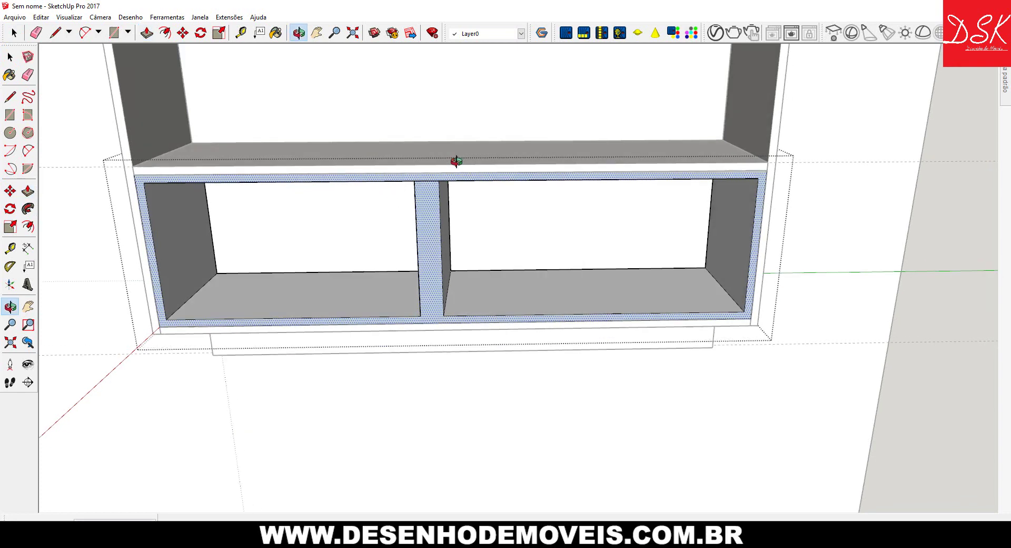
scroll(456, 160, "up", 2)
scroll(460, 239, "up", 2)
scroll(495, 273, "up", 2)
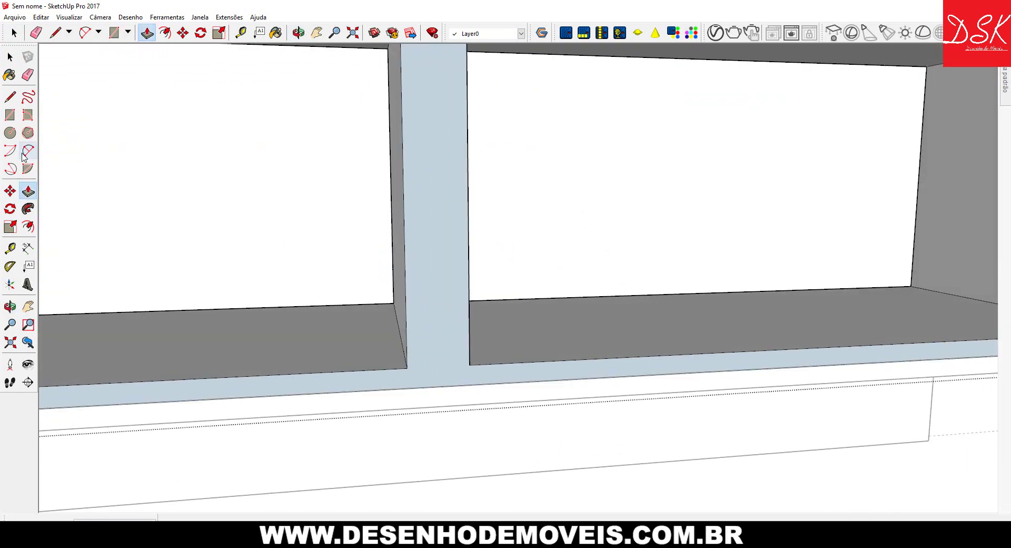
- Draw an edge across the left compartment's front and delete the unwanted face covering it
left_click(13, 98)
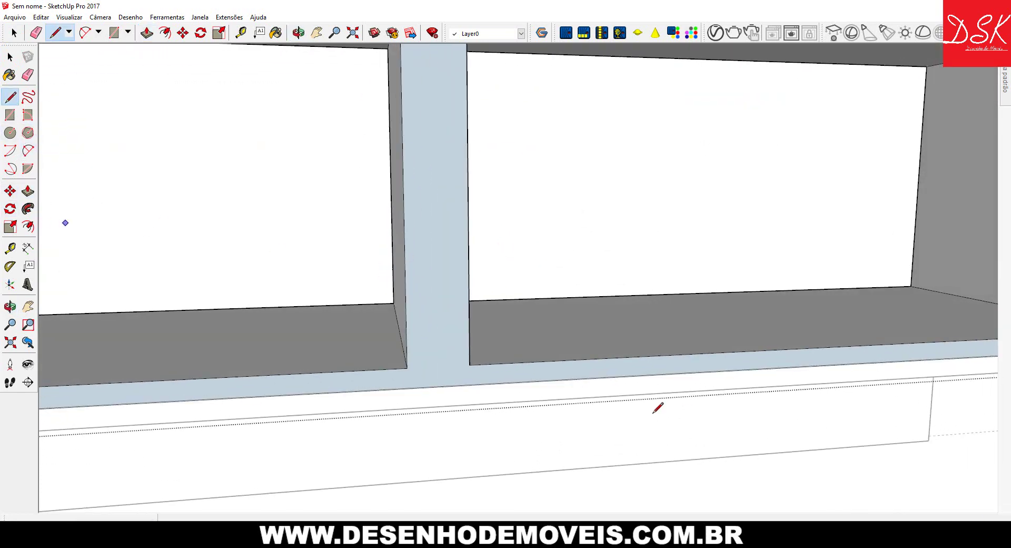
left_click(402, 368)
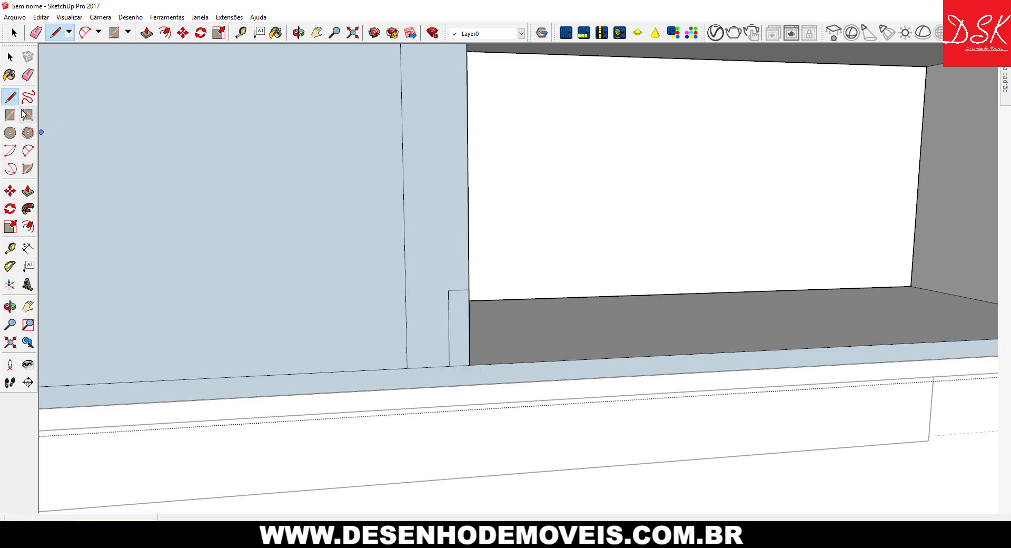
left_click(10, 57)
left_click(337, 260)
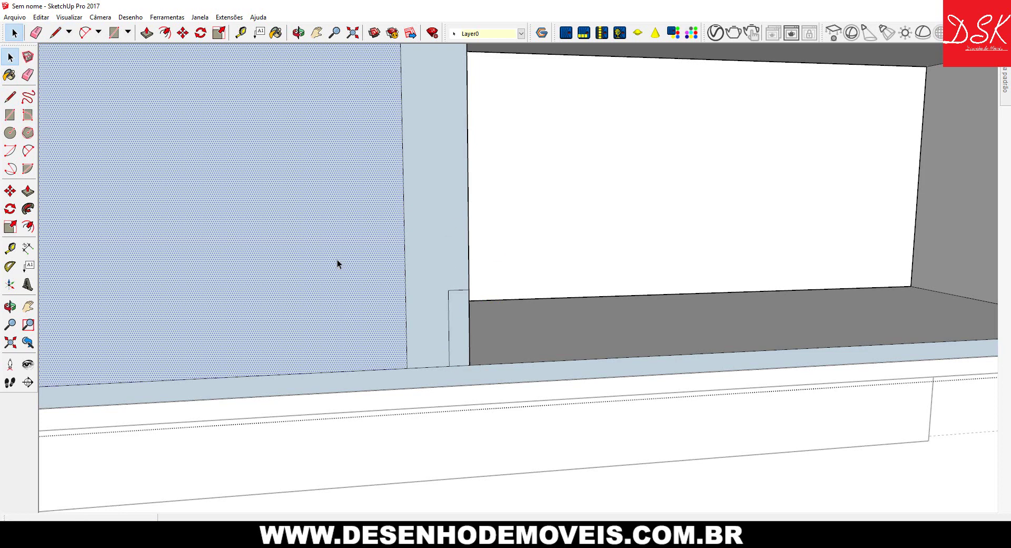
key("Delete")
- Pull the small rectangle at the divider's base out into a block
left_click(28, 191)
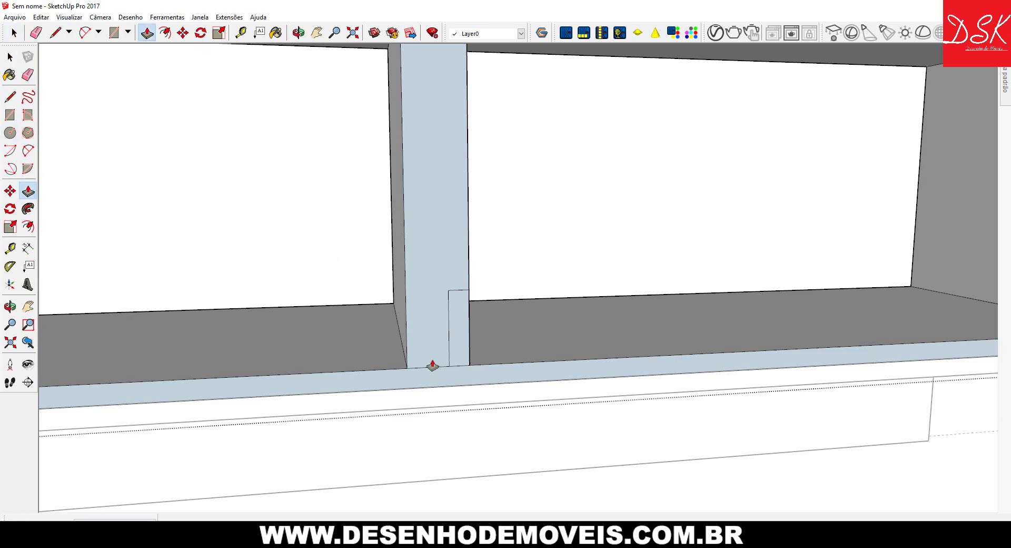
mouse_move(431, 366)
middle_mouse_down()
mouse_move(483, 384)
mouse_move(431, 289)
mouse_move(535, 361)
middle_mouse_up()
scroll(430, 283, "down", 3)
scroll(535, 361, "up", 5)
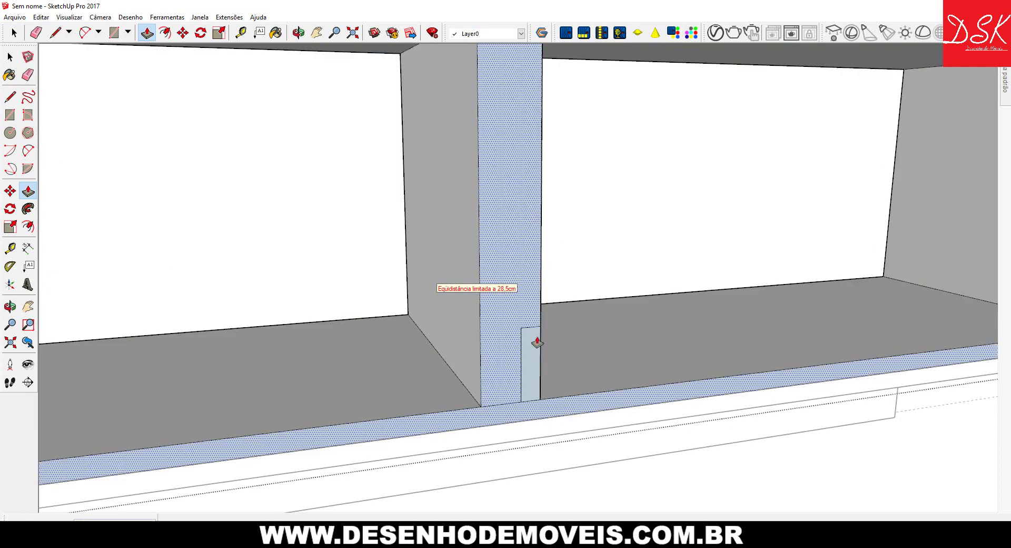
left_click(537, 342)
left_click(541, 349)
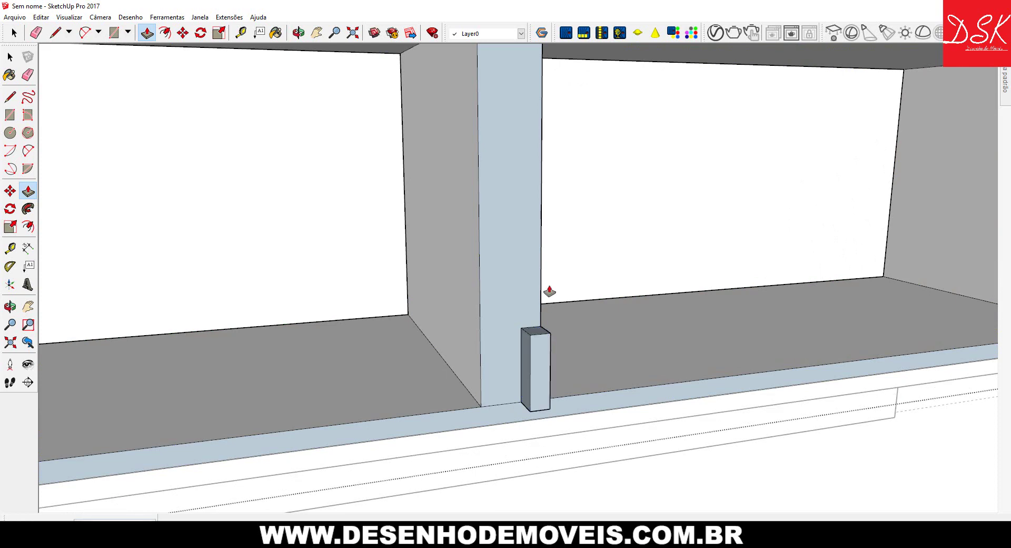
- Push the small block down to the cabinet floor and check the lower niche from the front
mouse_move(550, 292)
middle_mouse_down()
mouse_move(492, 309)
mouse_move(295, 181)
mouse_move(269, 149)
middle_mouse_up()
scroll(269, 149, "up", 3)
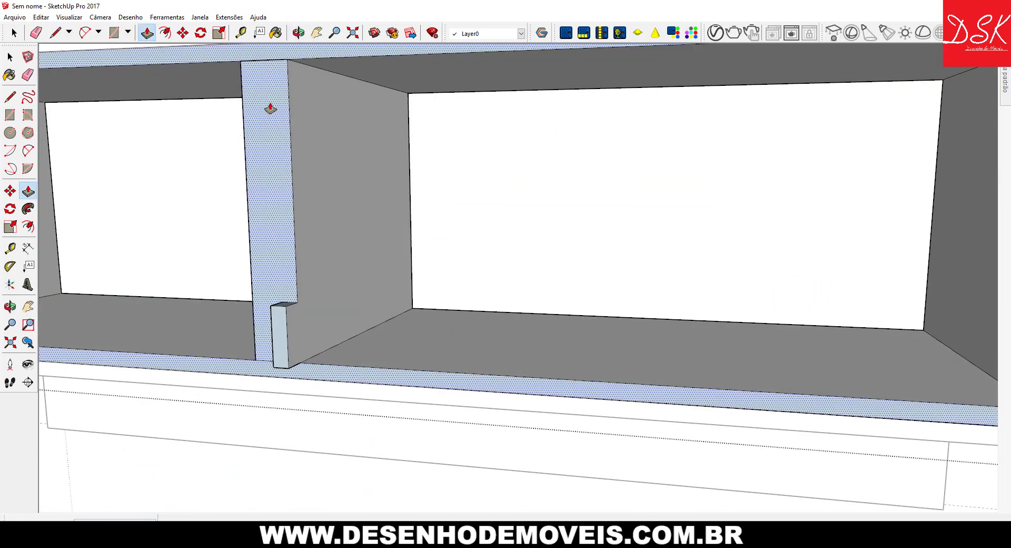
middle_click_drag(229, 231, 379, 248)
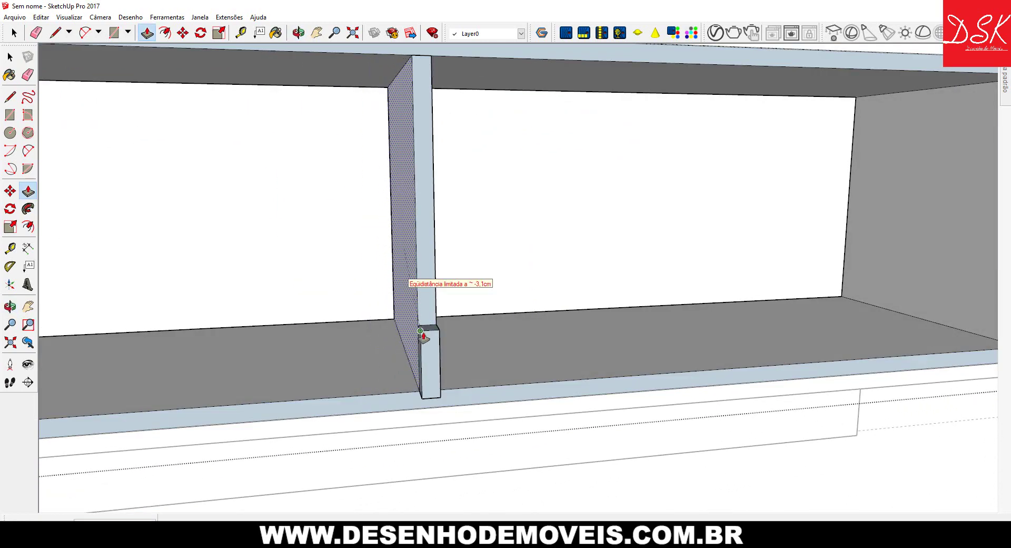
mouse_move(435, 293)
middle_mouse_down()
mouse_move(555, 293)
mouse_move(700, 350)
middle_mouse_up()
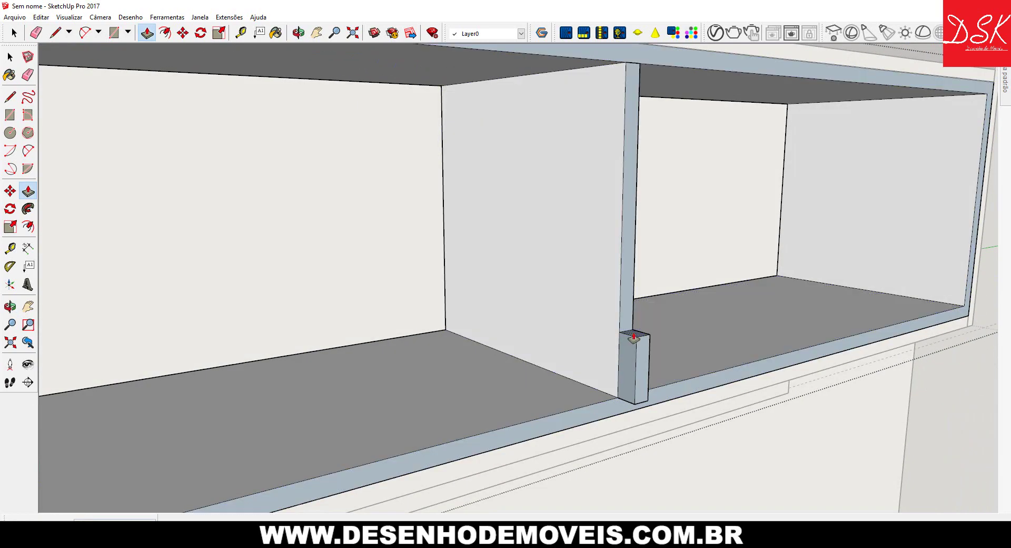
left_click_drag(634, 336, 633, 410)
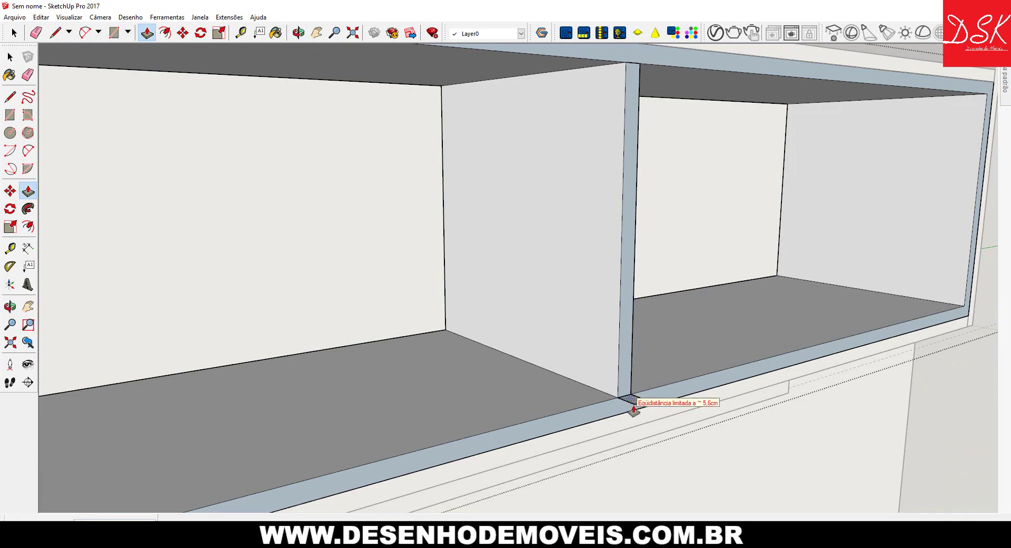
middle_click_drag(646, 300, 555, 329)
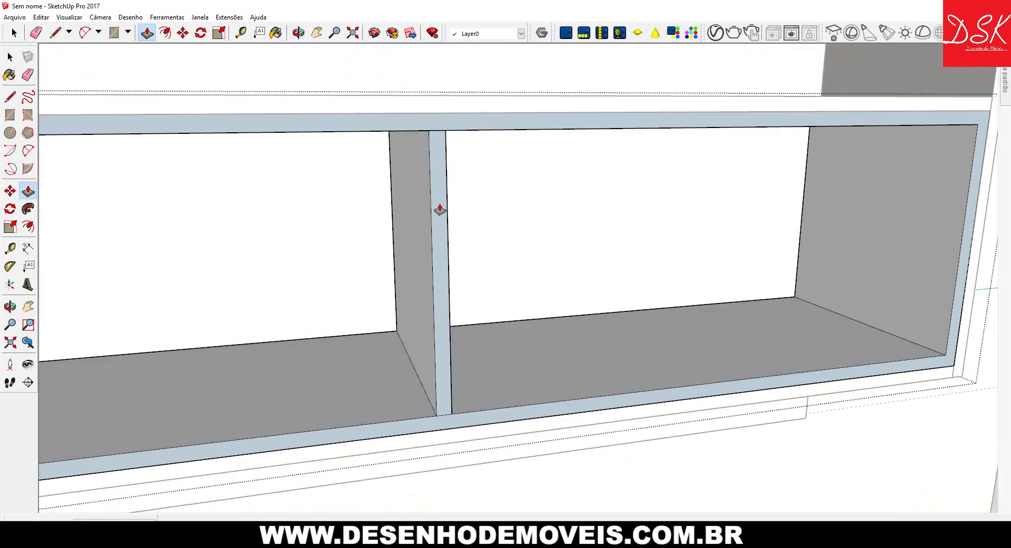
scroll(192, 178, "down", 2)
- Draw a rectangle on the divider's side face for the shelf profile
scroll(154, 172, "down", 2)
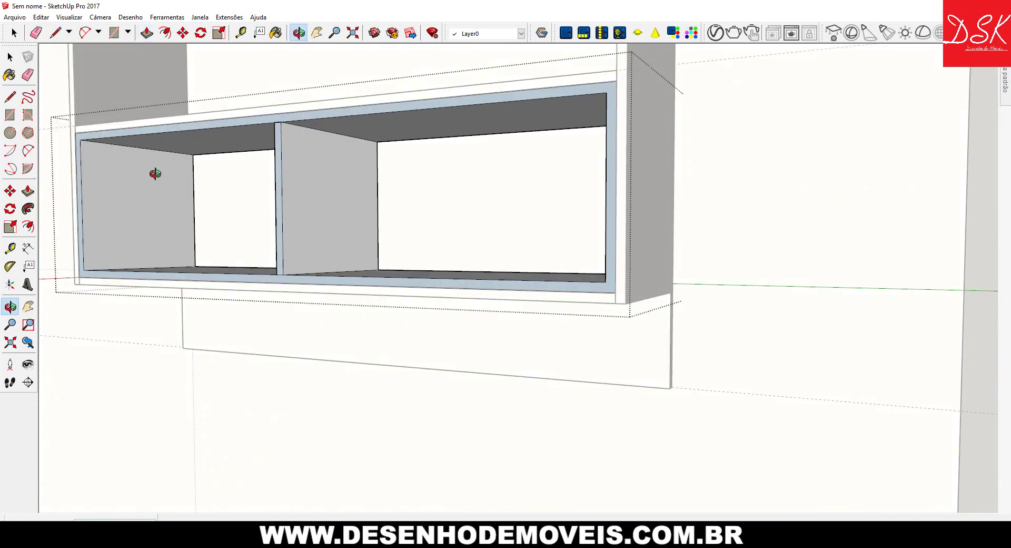
scroll(293, 204, "down", 2)
mouse_move(294, 204)
middle_mouse_down()
mouse_move(481, 205)
mouse_move(294, 216)
middle_mouse_up()
scroll(447, 205, "down", 2)
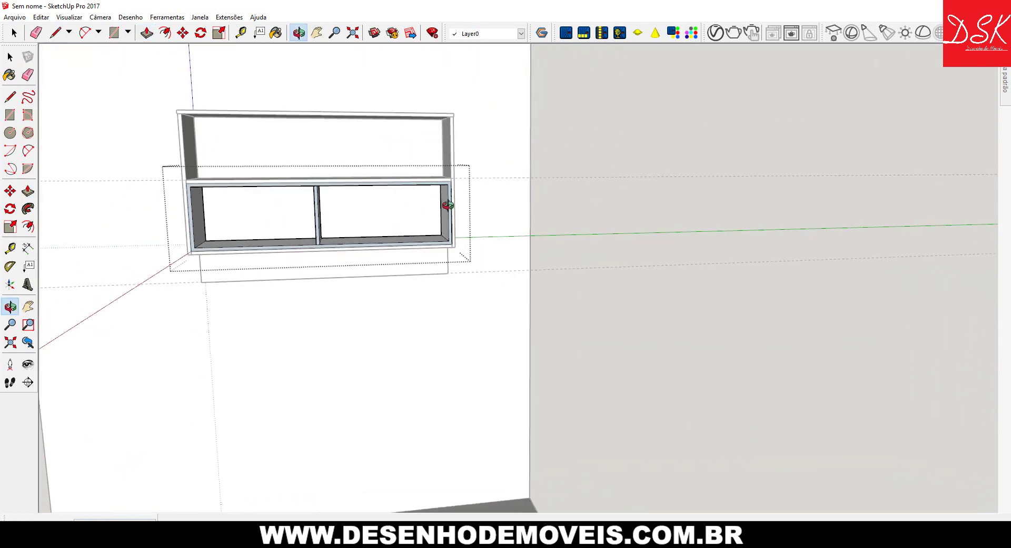
scroll(363, 212, "up", 2)
scroll(362, 213, "up", 2)
middle_click_drag(393, 210, 254, 214)
scroll(251, 219, "up", 1)
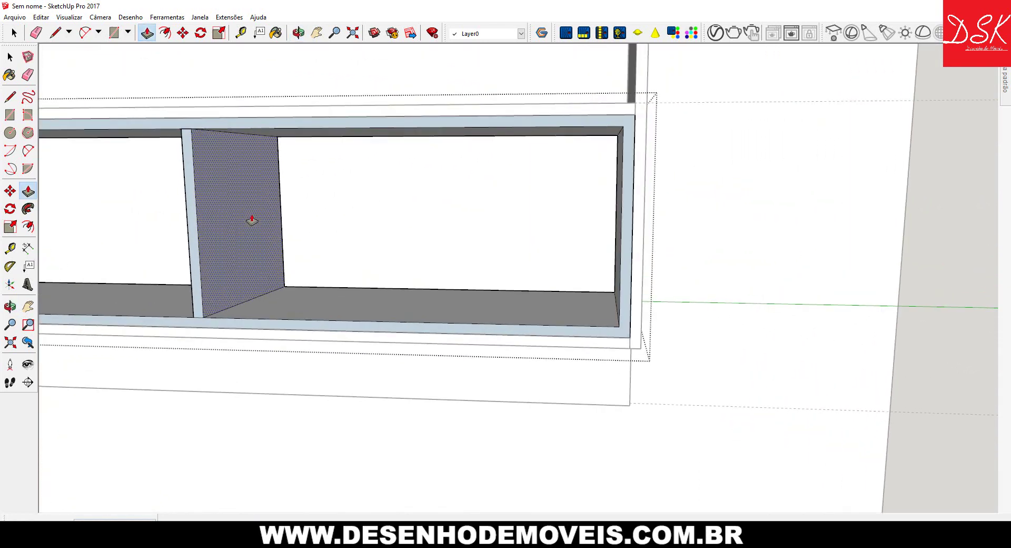
scroll(251, 220, "up", 2)
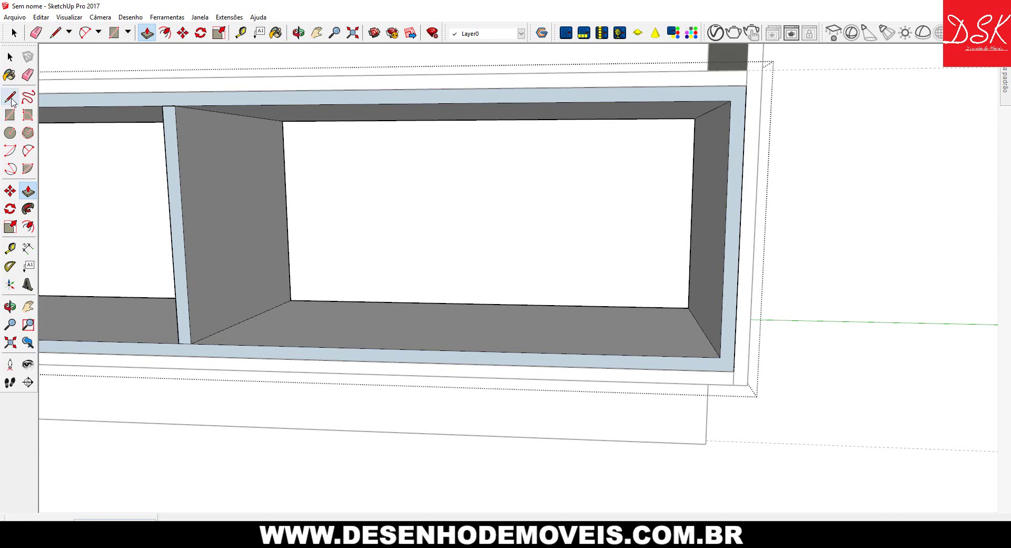
left_click(10, 114)
left_click(286, 211)
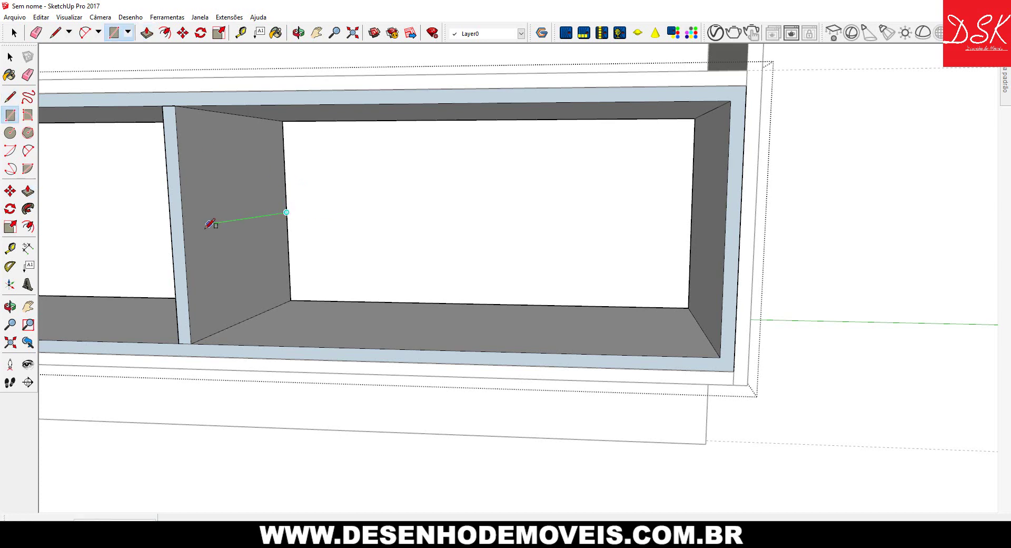
left_click(184, 242)
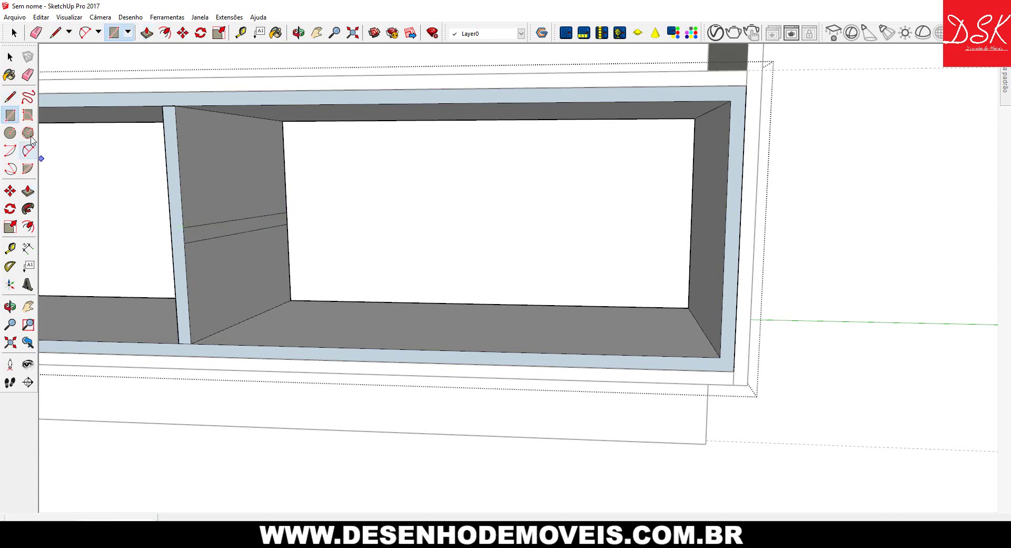
- Push/Pull the rectangle across to the right side panel to form the shelf
left_click(28, 191)
left_click(182, 237)
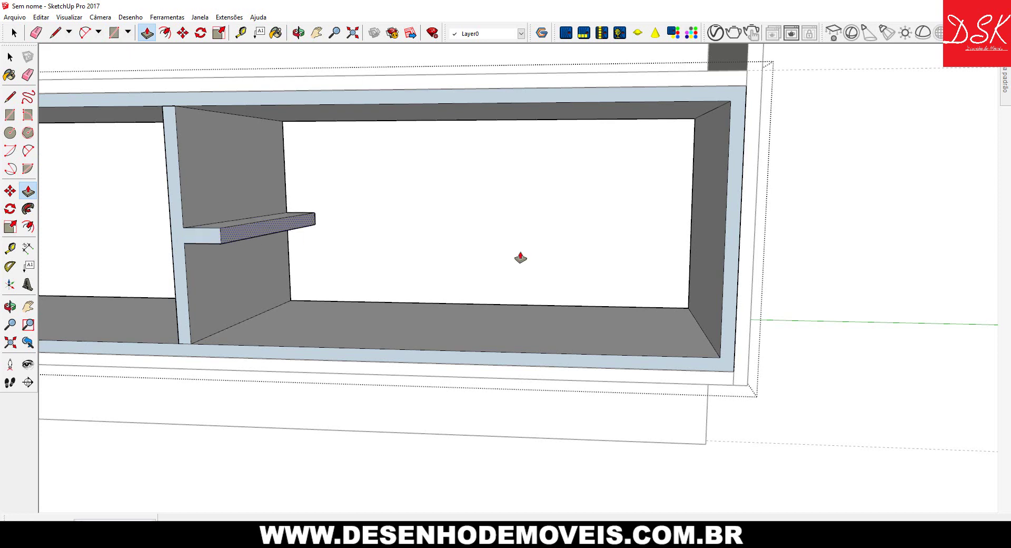
left_click(732, 247)
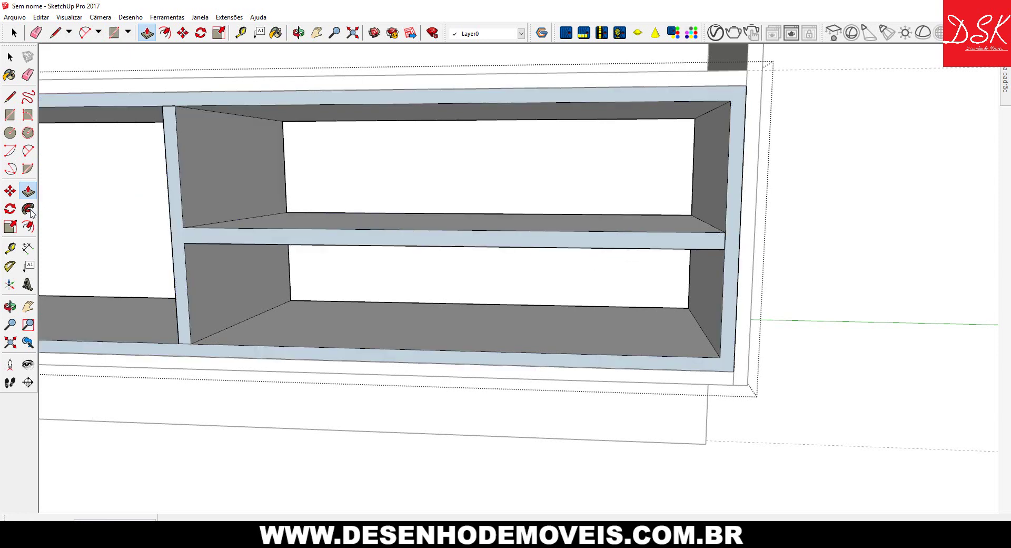
- Mark the shelf with a line and push its top face down to that edge
left_click(10, 97)
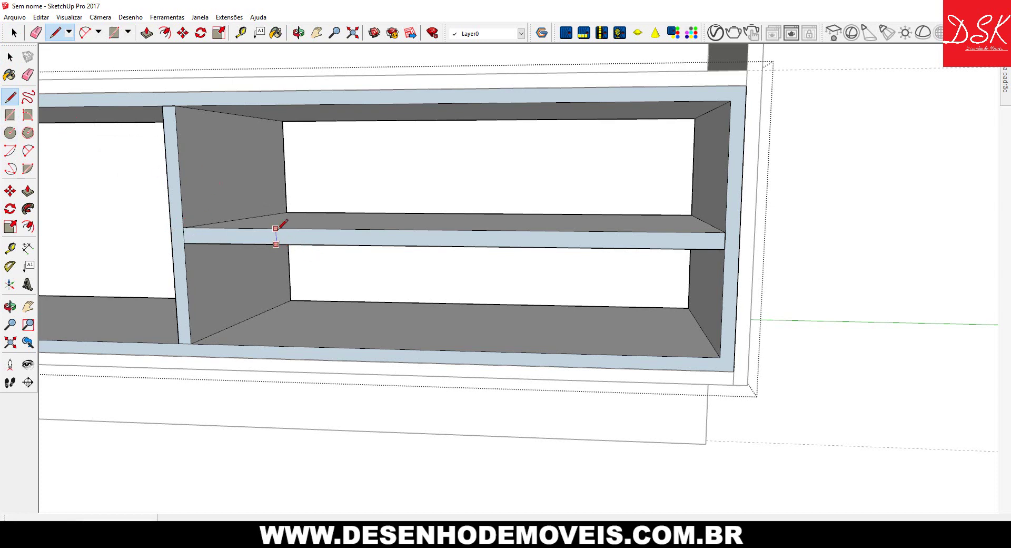
middle_click_drag(280, 227, 305, 237)
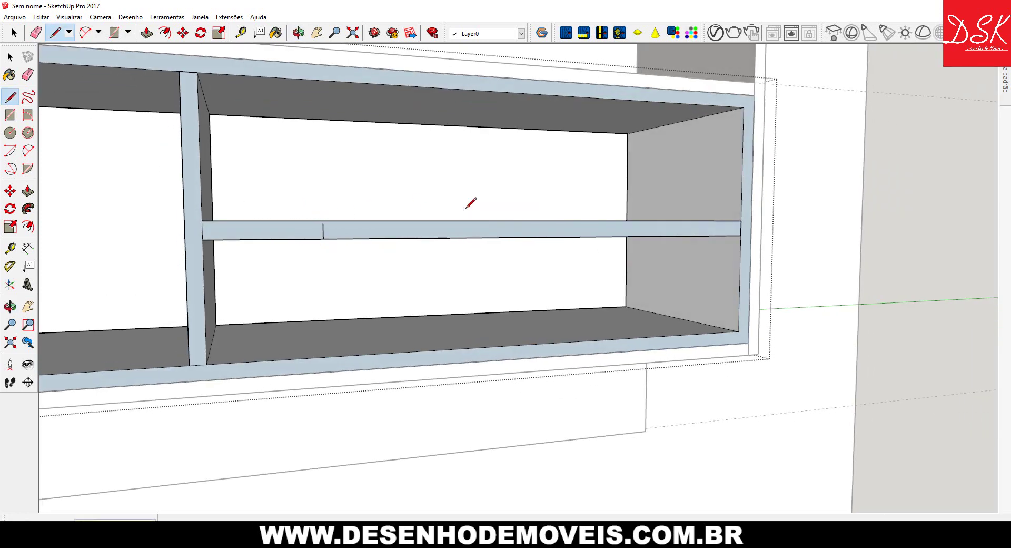
scroll(289, 192, "up", 5)
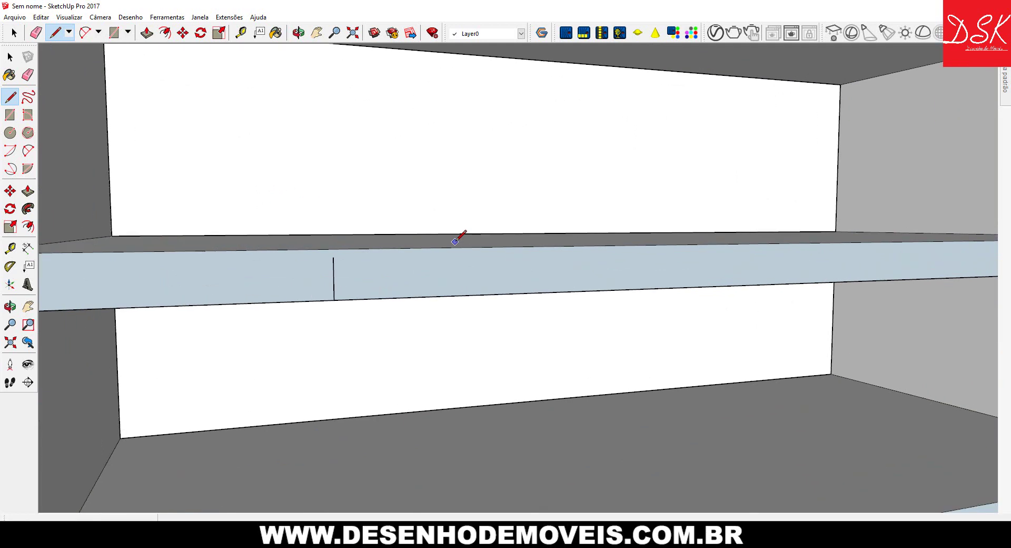
left_click(28, 191)
left_click(248, 241)
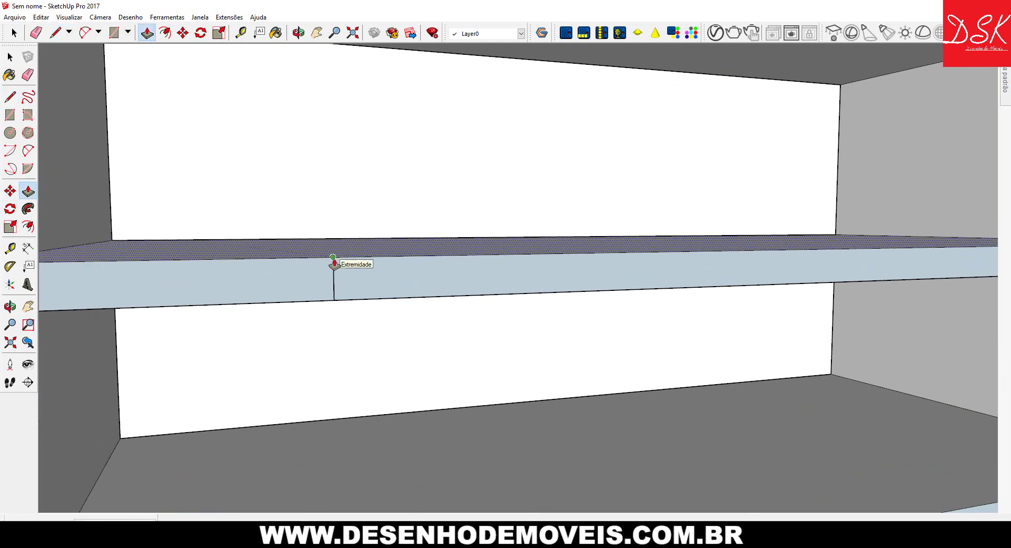
left_click(334, 263)
scroll(334, 263, "down", 5)
- Erase the stray edge along the shelf front, leaving a clean edge
left_click(28, 75)
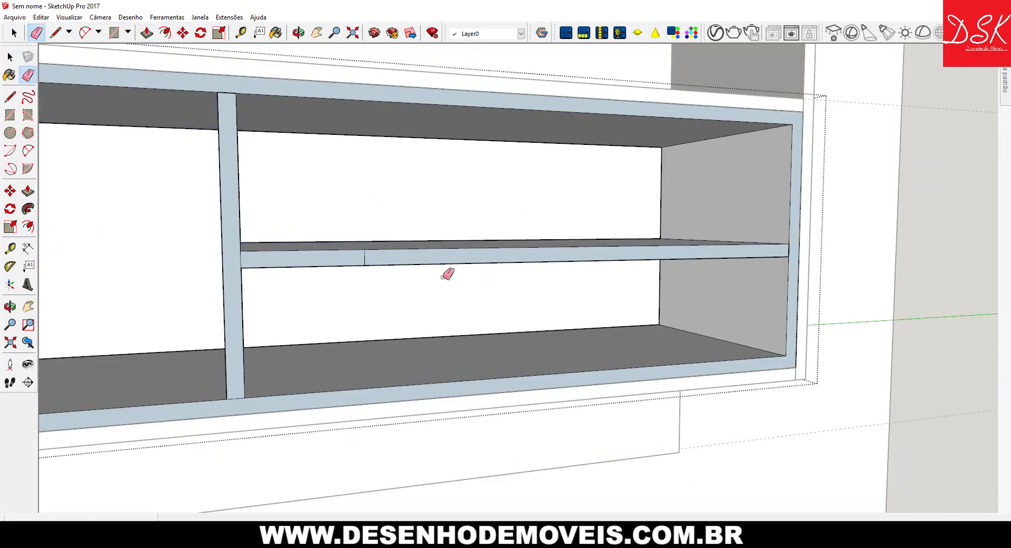
scroll(374, 257, "down", 3)
scroll(428, 265, "down", 2)
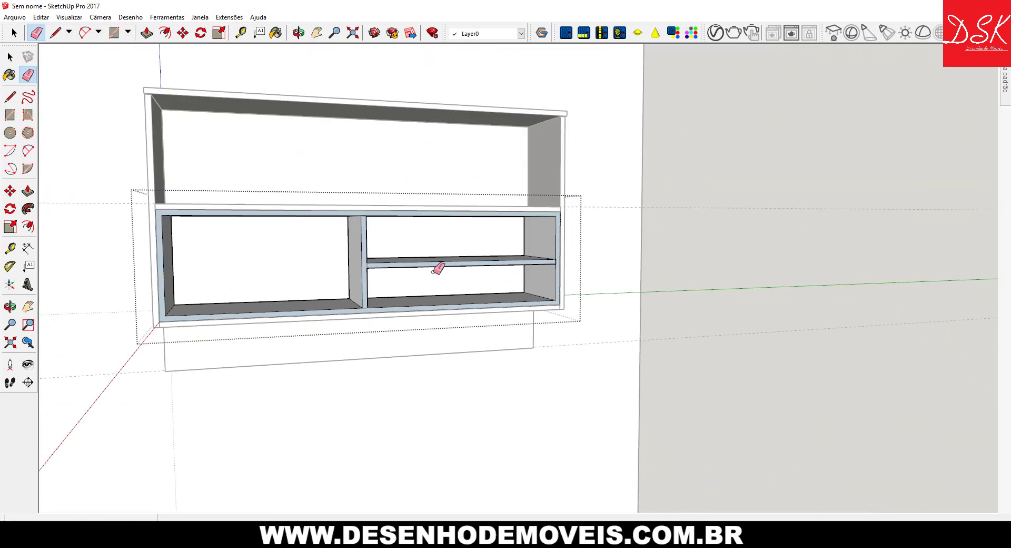
mouse_move(572, 278)
middle_mouse_down()
mouse_move(362, 219)
mouse_move(785, 188)
mouse_move(612, 124)
mouse_move(514, 135)
mouse_move(429, 128)
mouse_move(639, 110)
mouse_move(688, 151)
mouse_move(649, 153)
mouse_move(853, 206)
mouse_move(669, 196)
mouse_move(425, 203)
mouse_move(444, 204)
middle_mouse_up()
- Draw a rectangle from the upper niche's top-left inner corner to the opposite corner
scroll(444, 204, "up", 3)
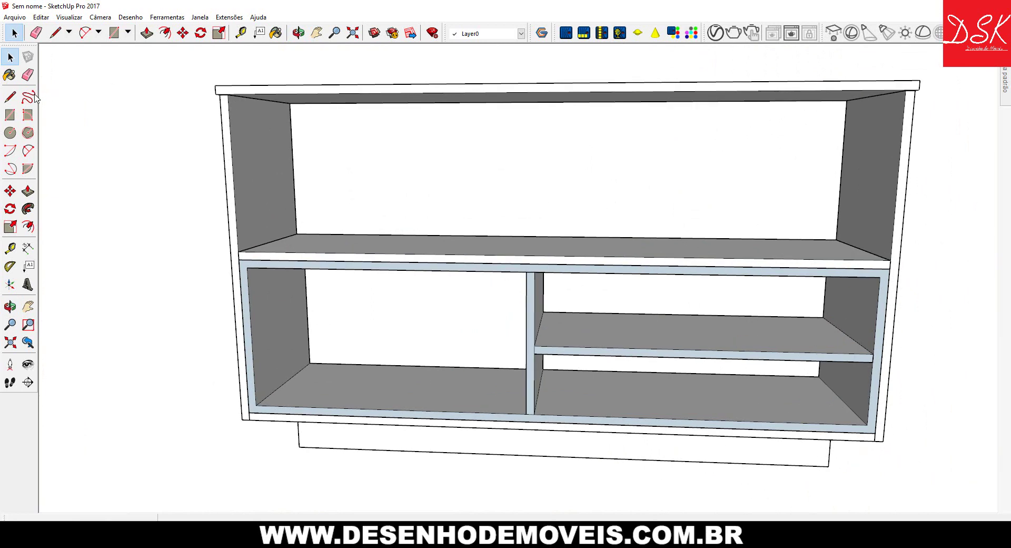
left_click(12, 115)
middle_click_drag(185, 130, 231, 97)
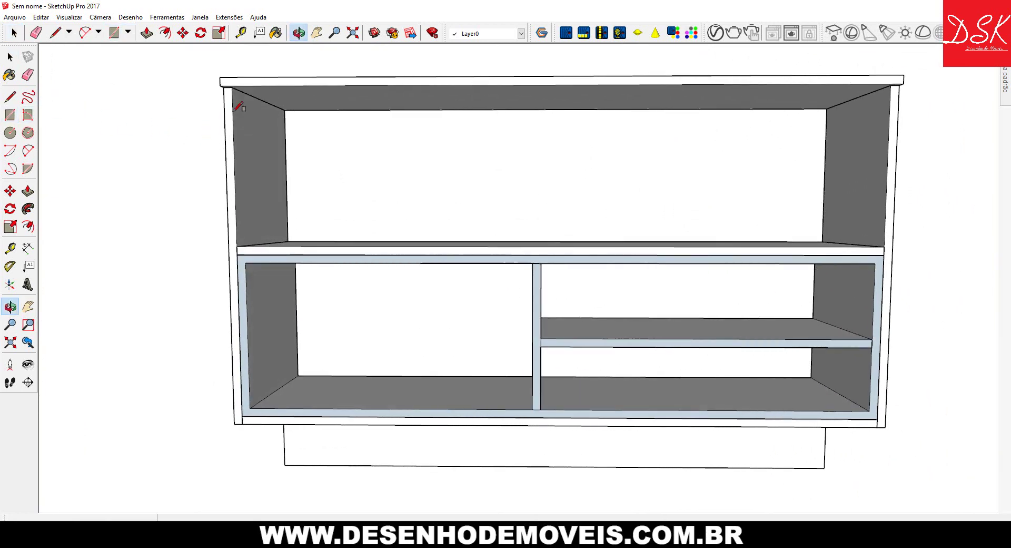
mouse_move(45, 117)
middle_mouse_down()
mouse_move(211, 59)
mouse_move(258, 87)
middle_mouse_up()
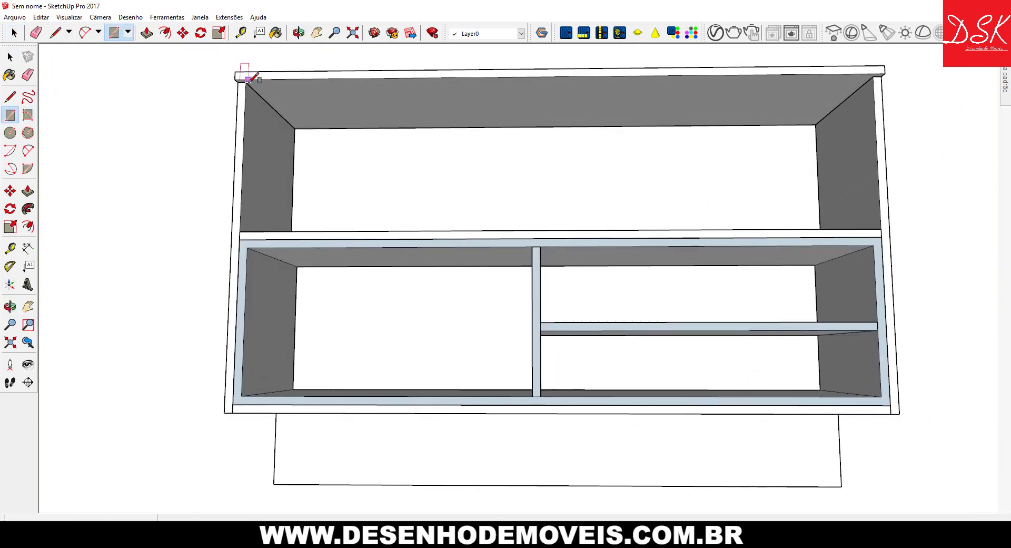
left_click(246, 82)
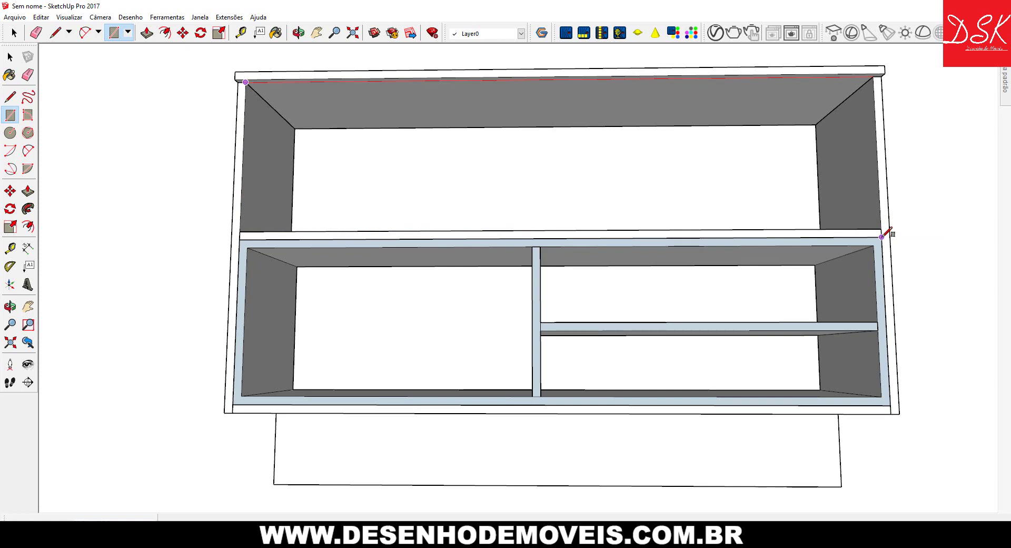
left_click(883, 237)
middle_click_drag(383, 198, 137, 206)
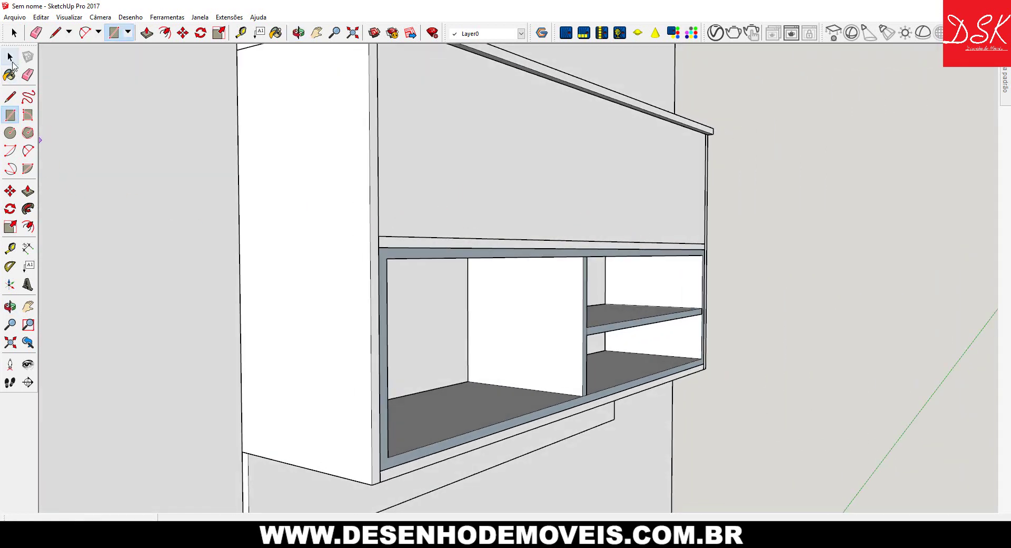
- Group the face over the upper niche with Criar grupo and open it for editing
left_click(10, 57)
left_click(449, 149)
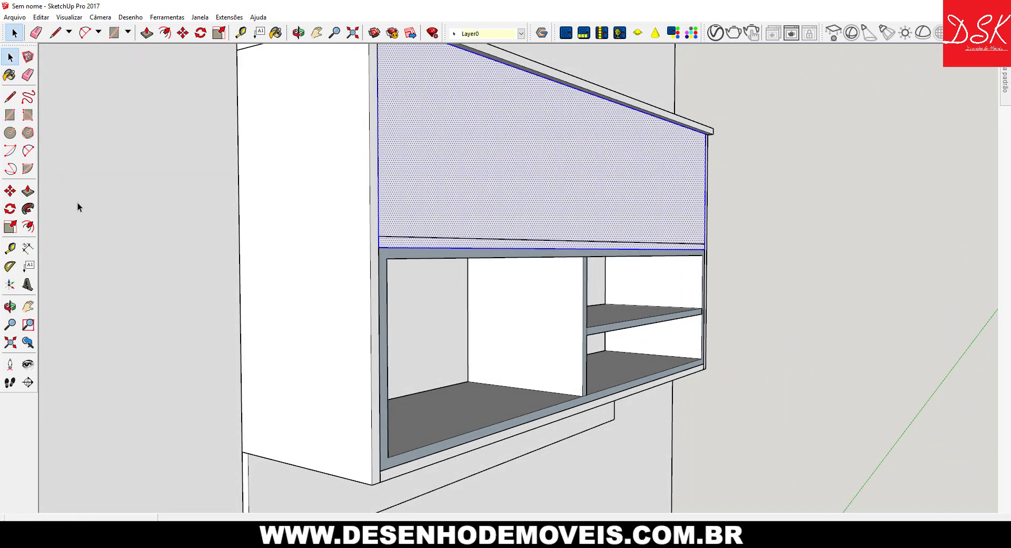
right_click(408, 157)
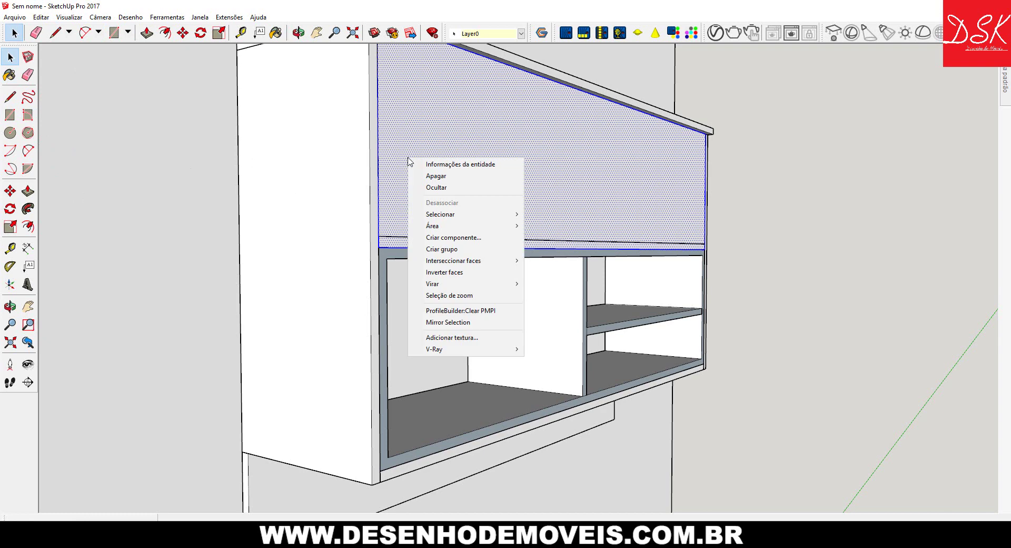
left_click(439, 250)
middle_click_drag(472, 152, 418, 189)
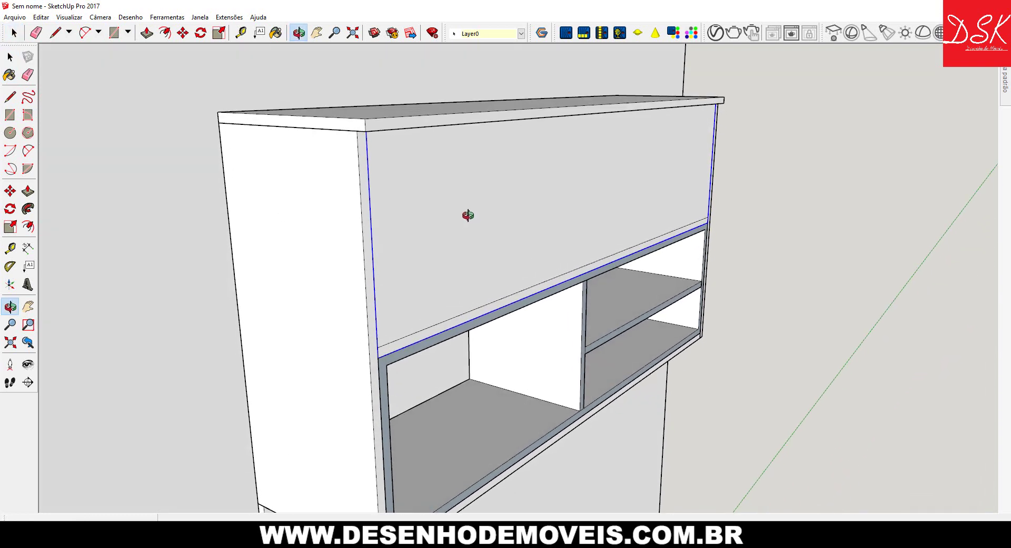
double_click(417, 189)
- Push the flap door's bottom face slightly upward and check it from below
left_click(28, 191)
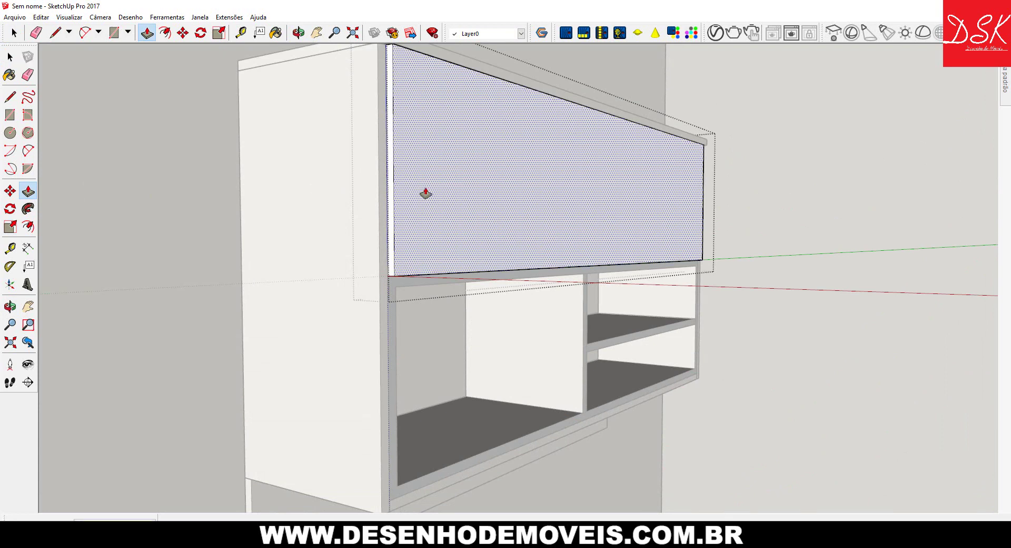
middle_click_drag(436, 233, 396, 210)
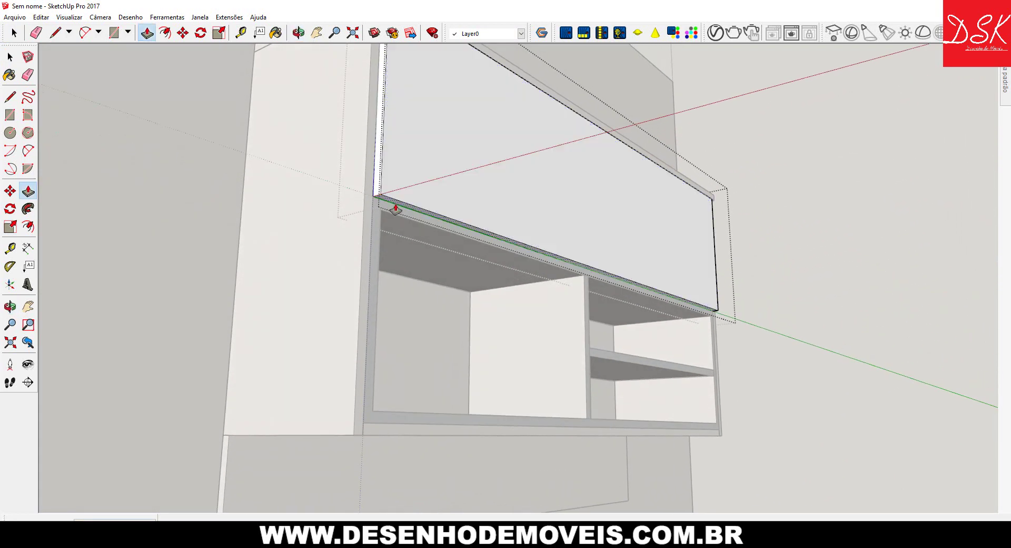
left_click_drag(395, 209, 396, 201)
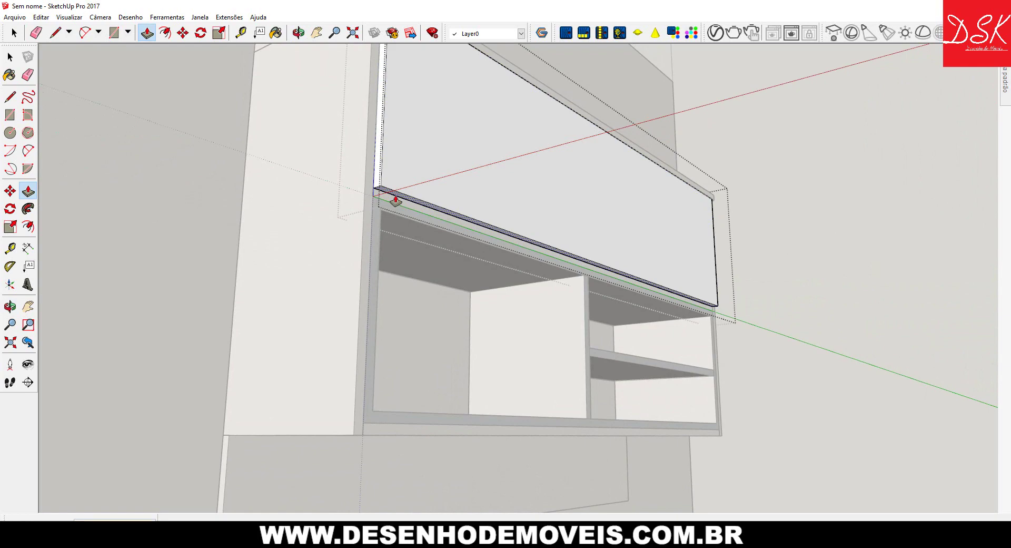
middle_click_drag(435, 164, 262, 196)
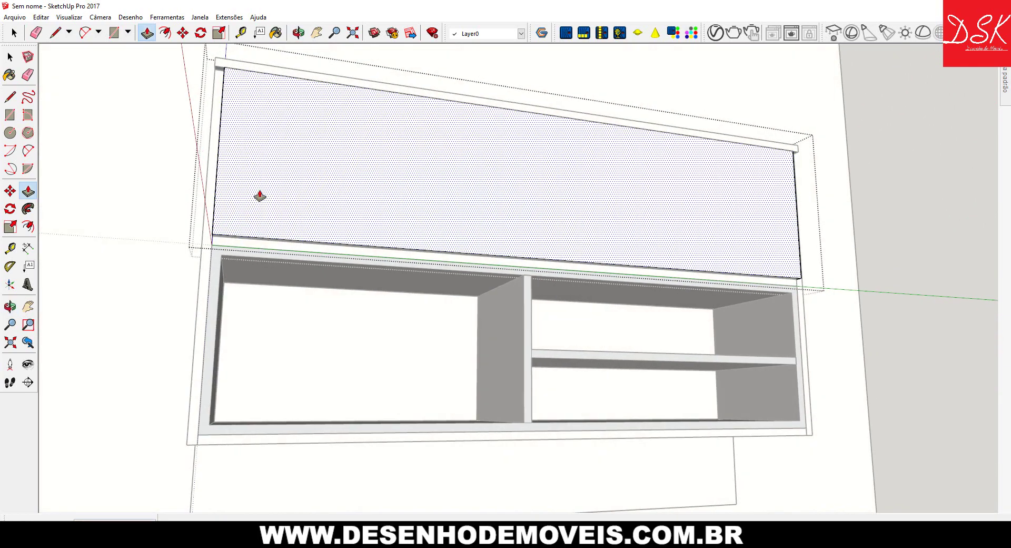
left_click(11, 58)
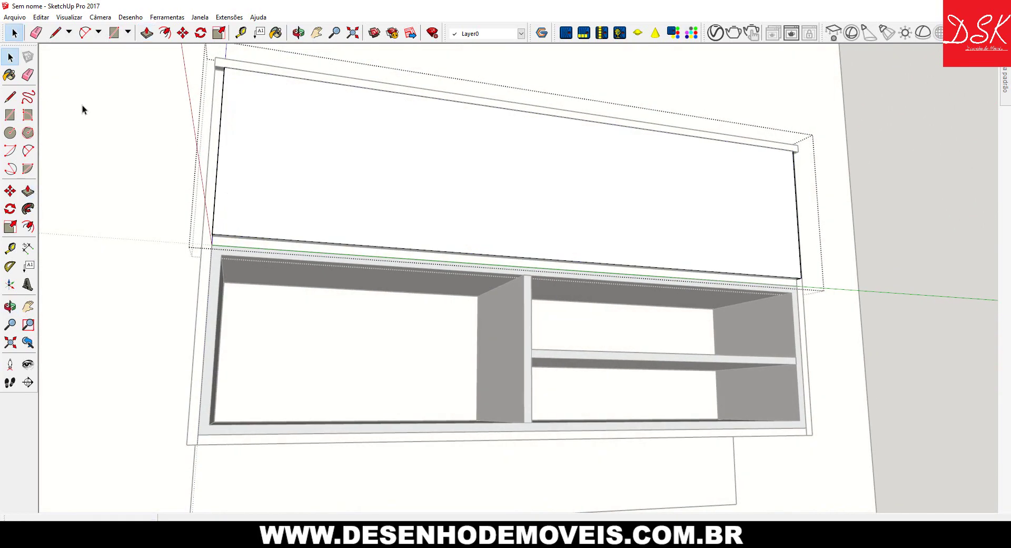
middle_click_drag(83, 106, 163, 127)
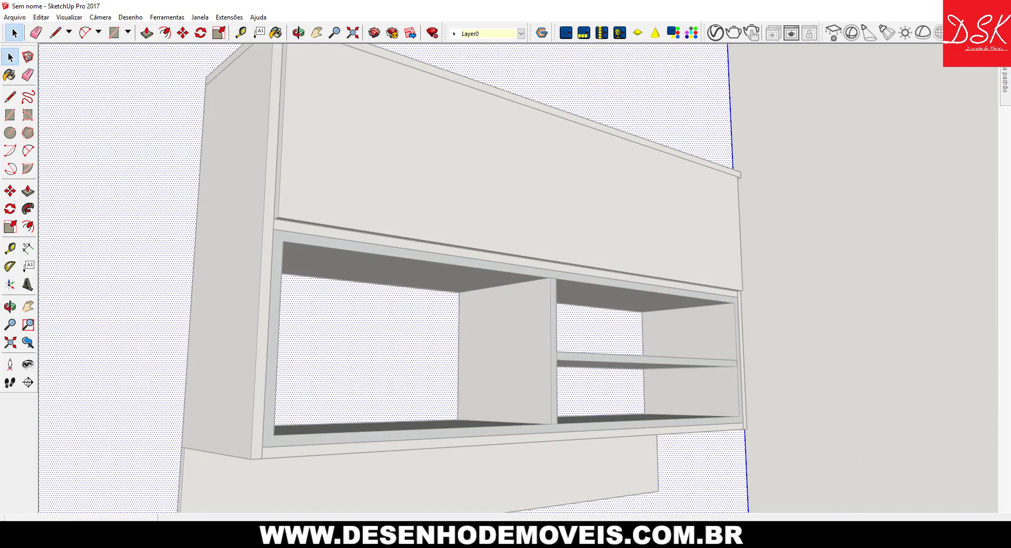
mouse_move(899, 196)
middle_mouse_down()
mouse_move(648, 181)
mouse_move(672, 140)
mouse_move(486, 221)
mouse_move(479, 211)
mouse_move(499, 228)
mouse_move(575, 226)
middle_mouse_up()
key("space")
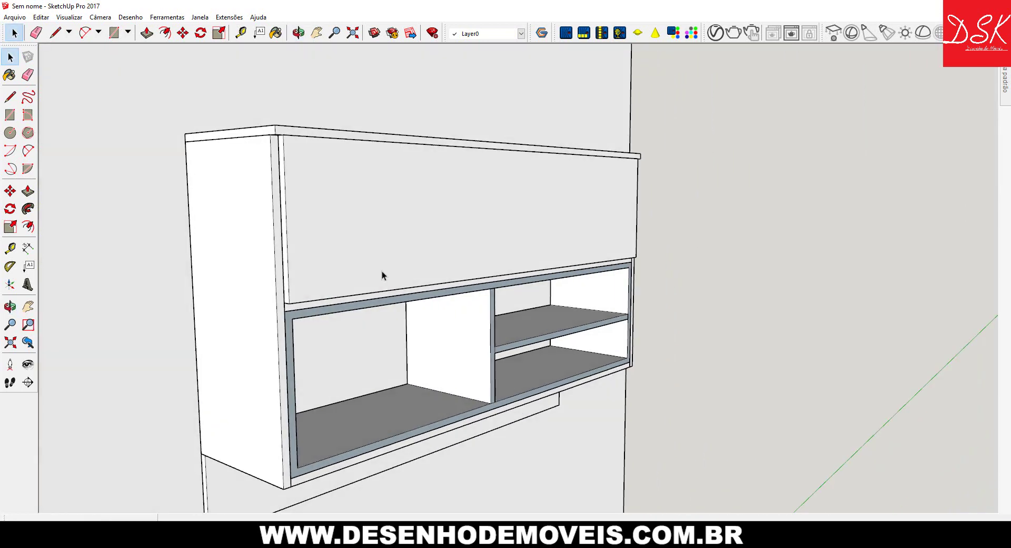
- Open the door panel group for editing, abandoning an attempt to thicken its side face
double_click(349, 244)
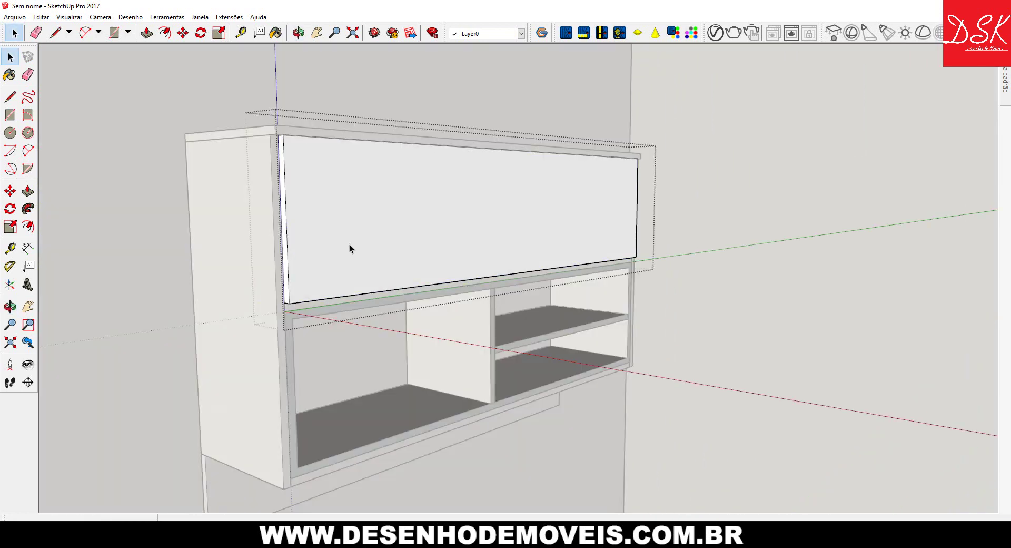
left_click(29, 192)
scroll(288, 244, "up", 2)
scroll(280, 253, "up", 2)
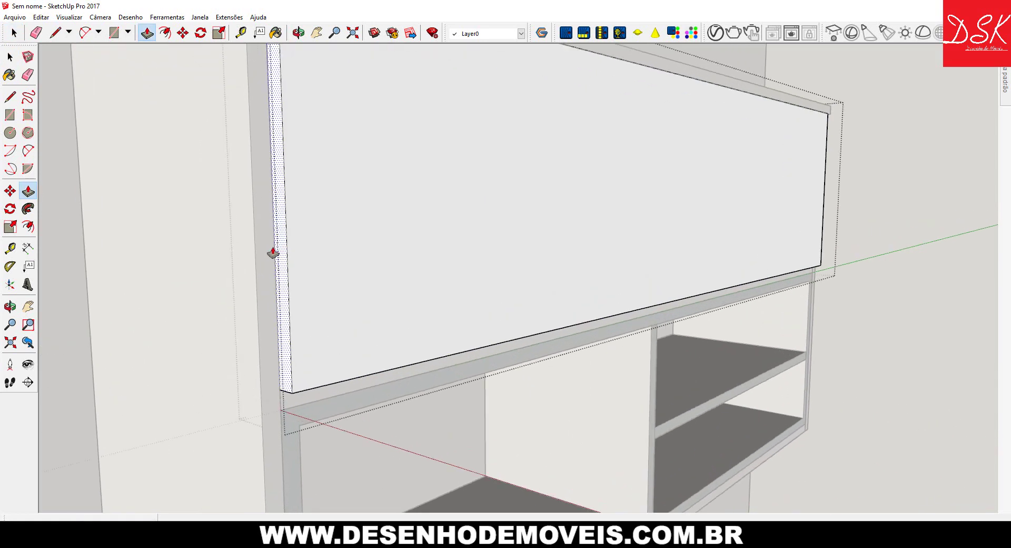
left_click(273, 253)
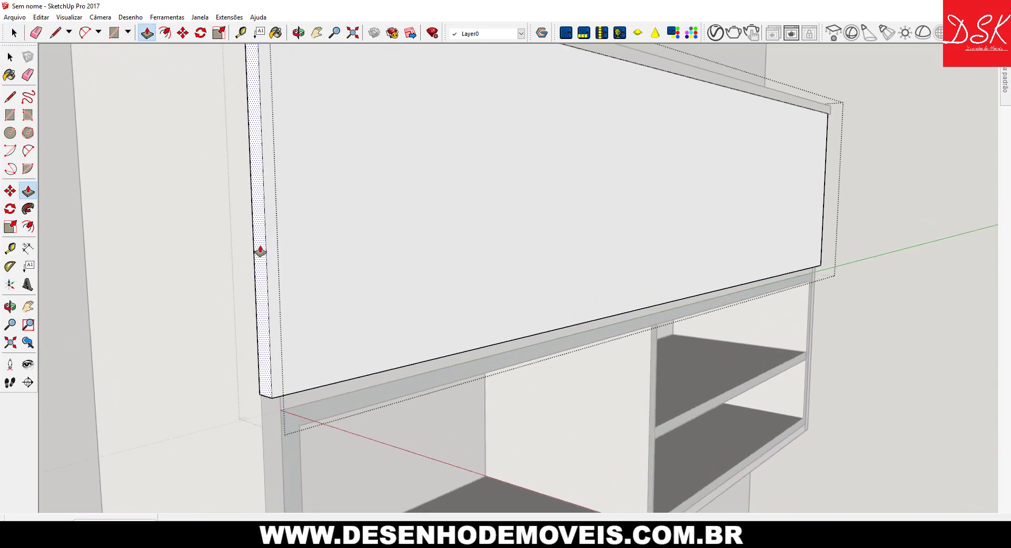
left_click(248, 207)
scroll(465, 272, "down", 3)
- Pull the door's bottom face down until it meets the top of the lower niche
mouse_move(464, 271)
middle_mouse_down()
mouse_move(282, 278)
mouse_move(633, 269)
mouse_move(349, 239)
mouse_move(526, 269)
mouse_move(433, 282)
mouse_move(653, 228)
mouse_move(336, 277)
mouse_move(367, 252)
middle_mouse_up()
scroll(367, 251, "up", 3)
scroll(443, 255, "up", 2)
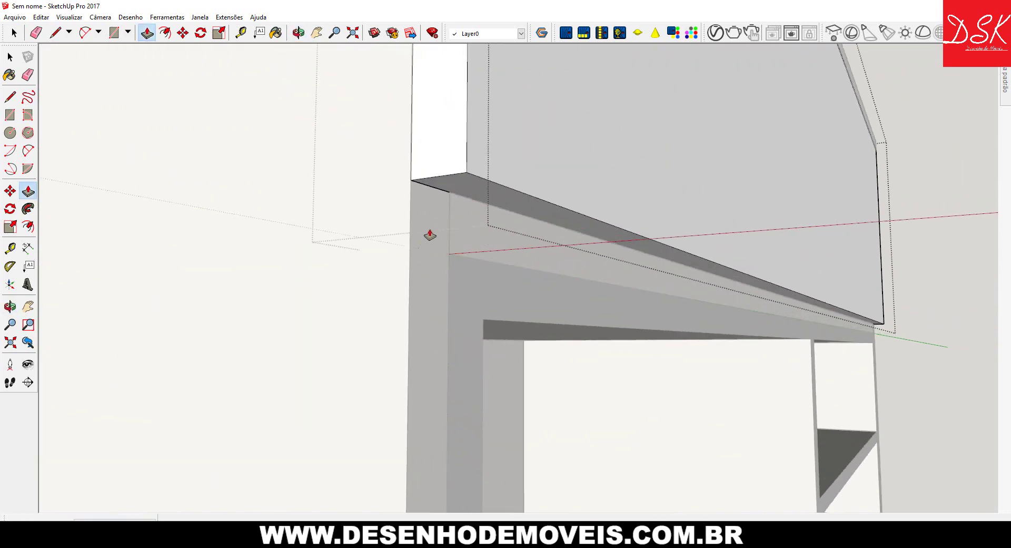
mouse_move(455, 153)
middle_mouse_down()
mouse_move(465, 101)
mouse_move(410, 232)
mouse_move(323, 266)
mouse_move(442, 194)
mouse_move(458, 160)
mouse_move(339, 148)
middle_mouse_up()
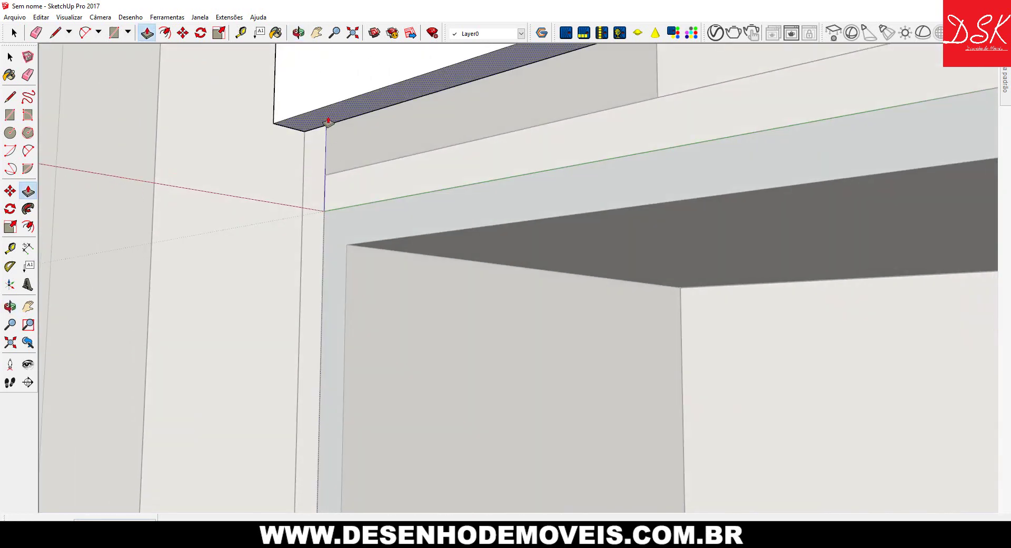
left_click_drag(329, 126, 325, 158)
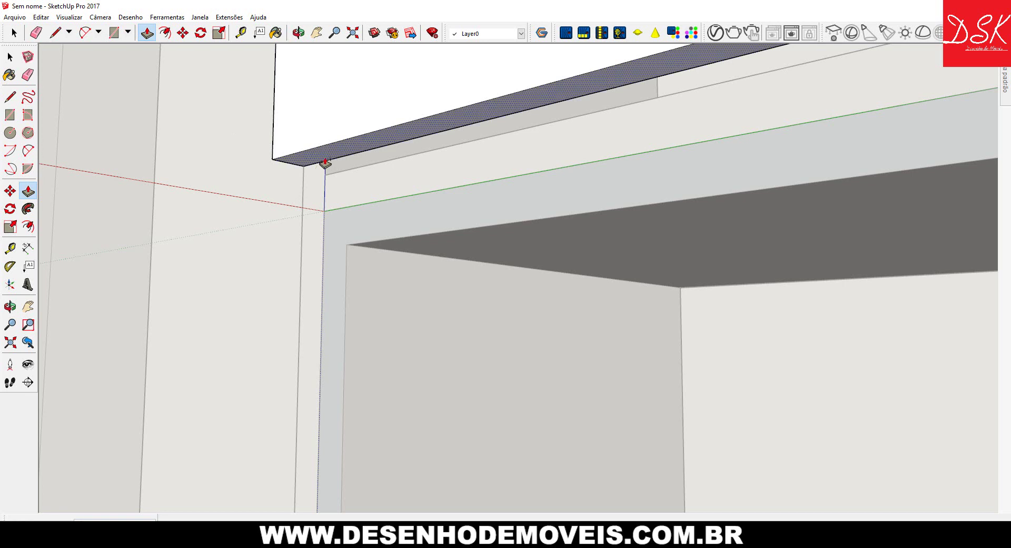
left_click_drag(324, 171, 322, 201)
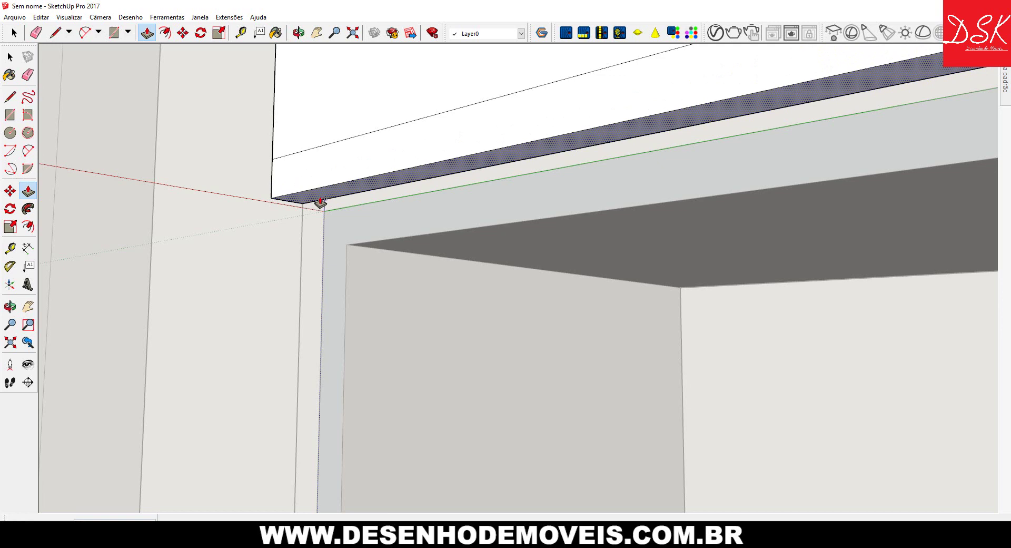
left_click_drag(320, 202, 320, 205)
- Offset an inset outline inside the strip's left end face
scroll(237, 70, "down", 3)
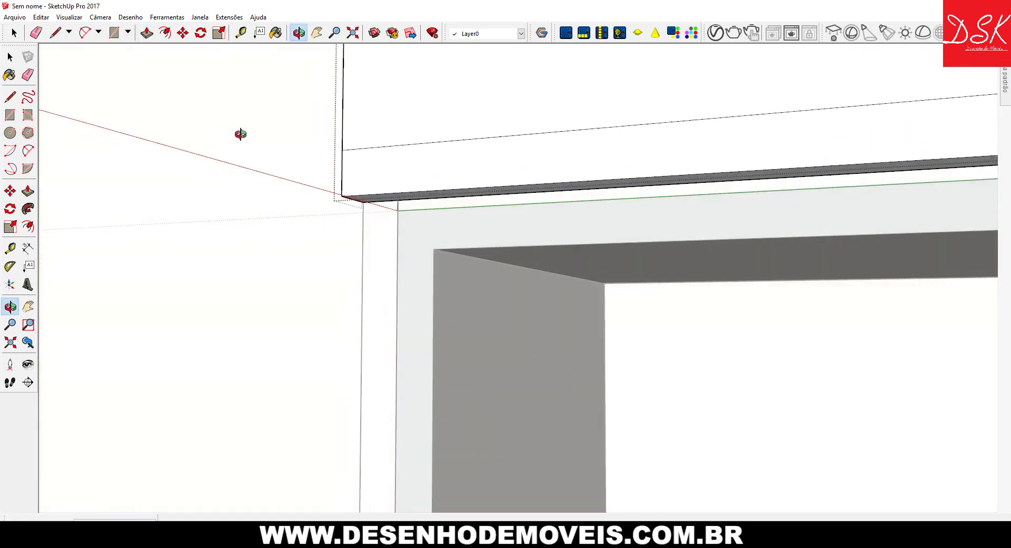
middle_click_drag(237, 70, 772, 197)
scroll(859, 211, "up", 2)
scroll(737, 205, "up", 2)
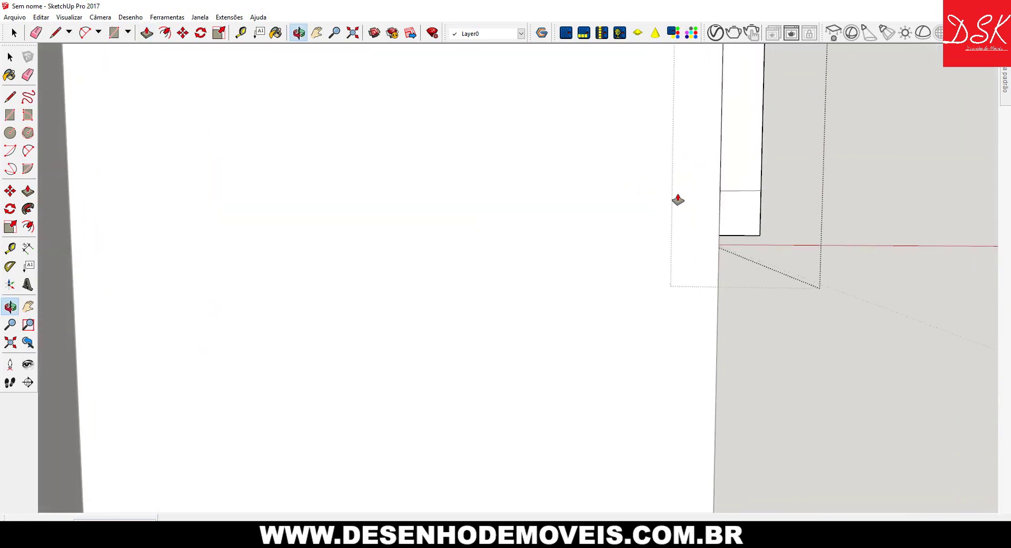
scroll(700, 192, "up", 2)
scroll(542, 180, "up", 2)
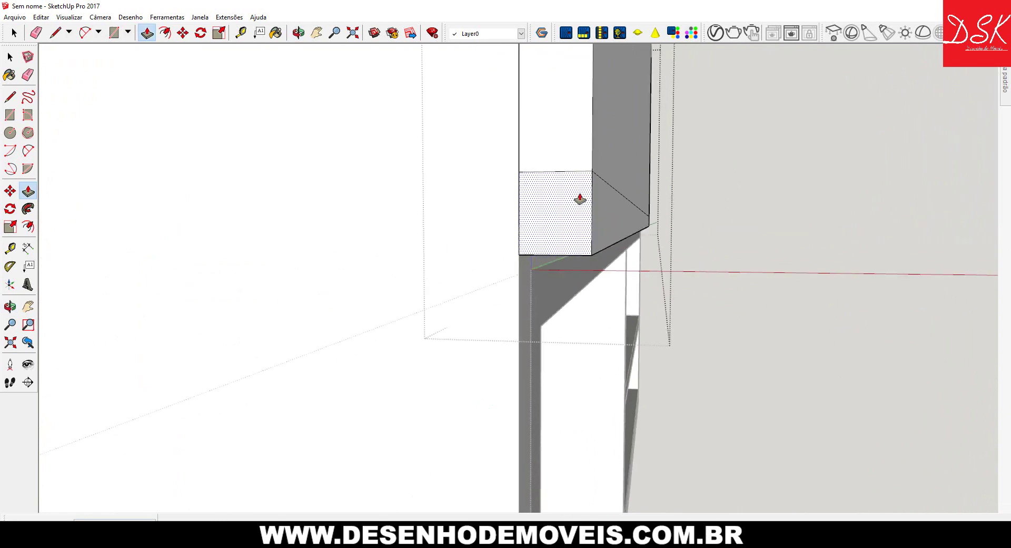
scroll(572, 198, "up", 2)
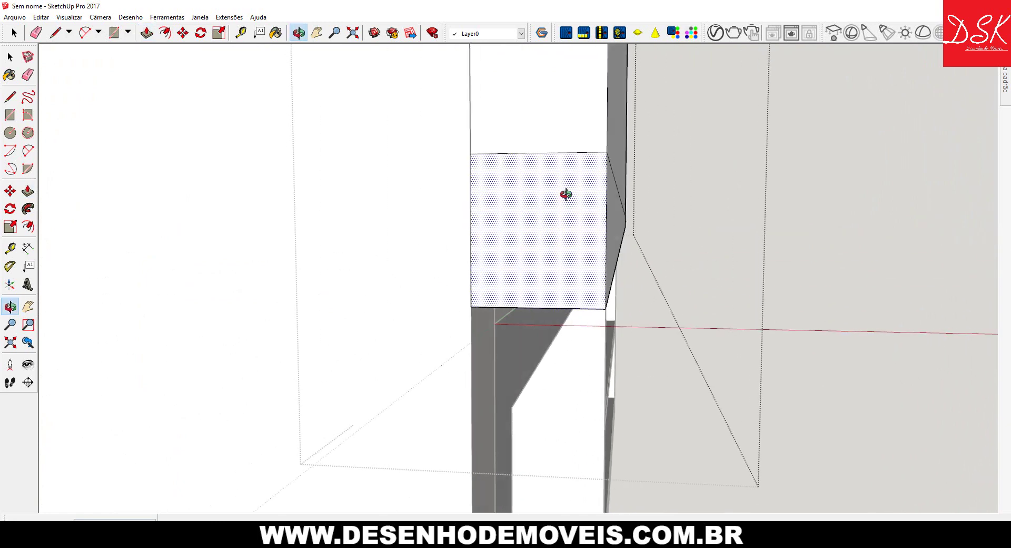
scroll(589, 199, "up", 2)
scroll(574, 189, "up", 1)
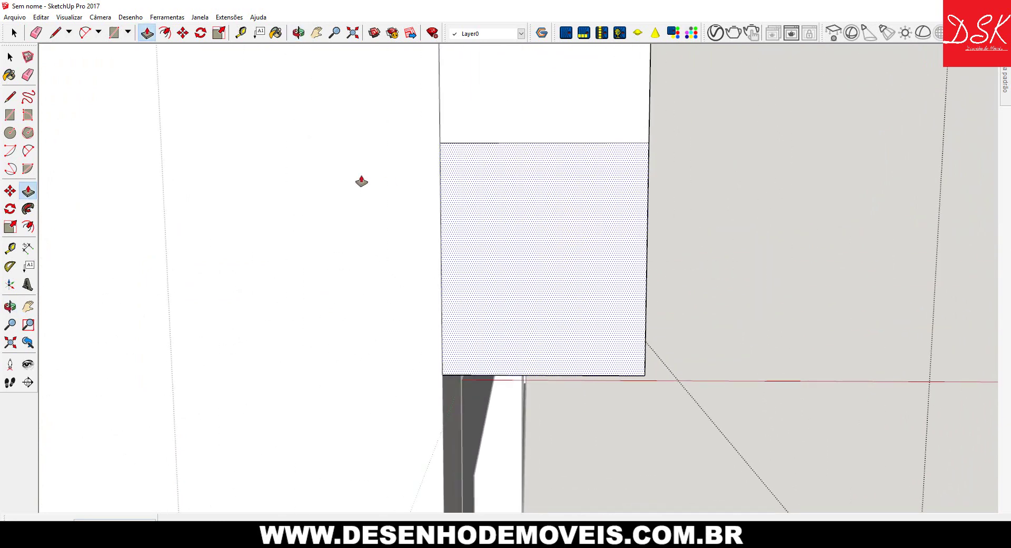
key("Escape")
left_click(10, 97)
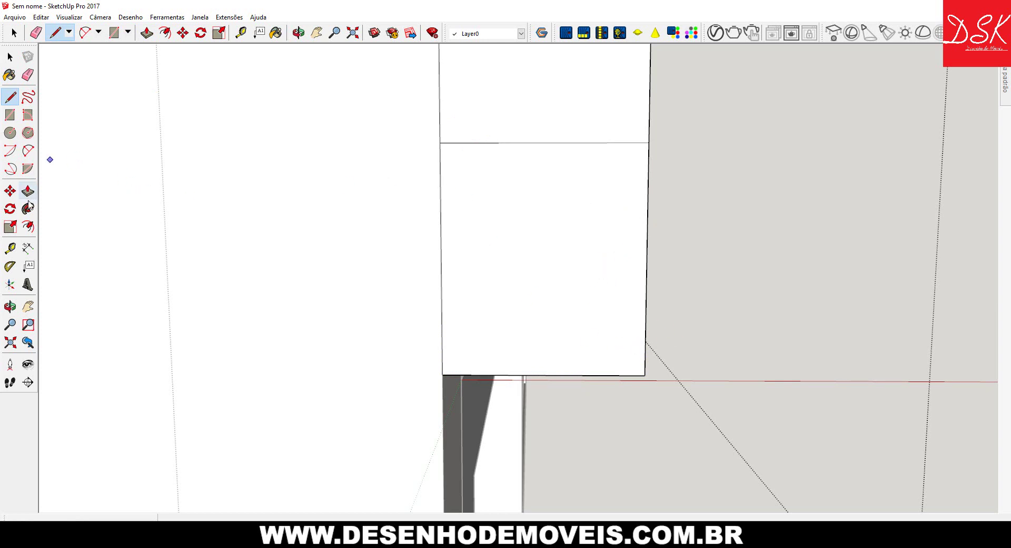
left_click(30, 222)
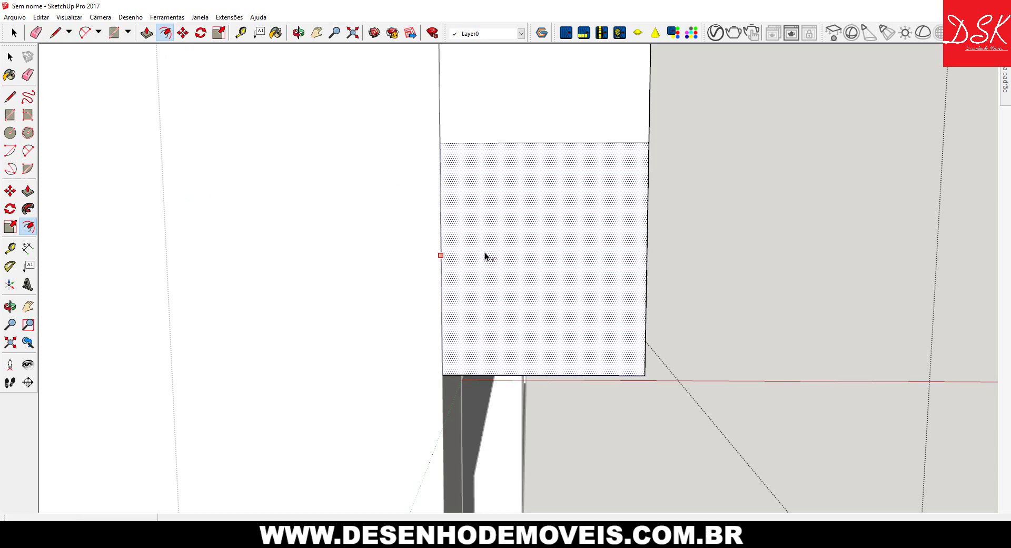
left_click(498, 203)
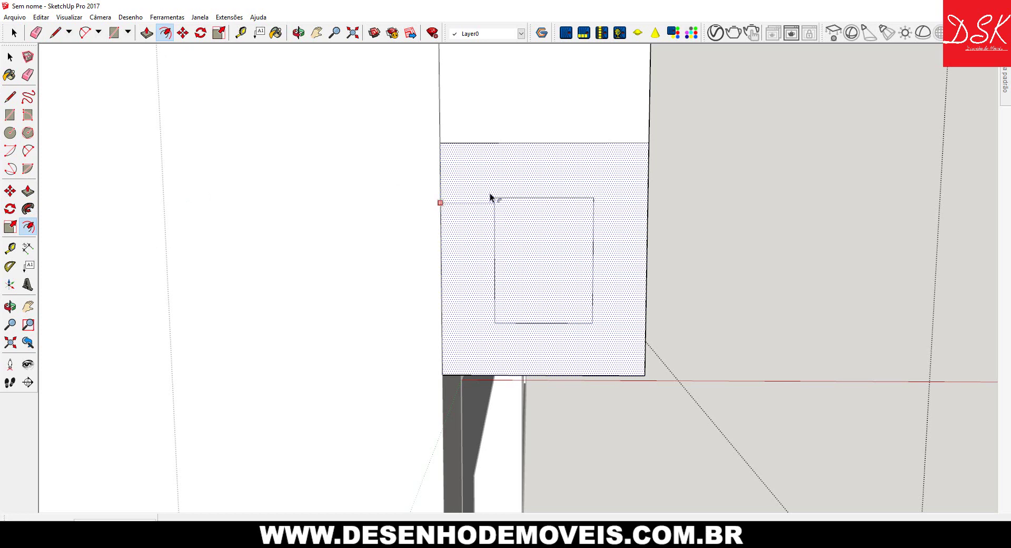
left_click(458, 145)
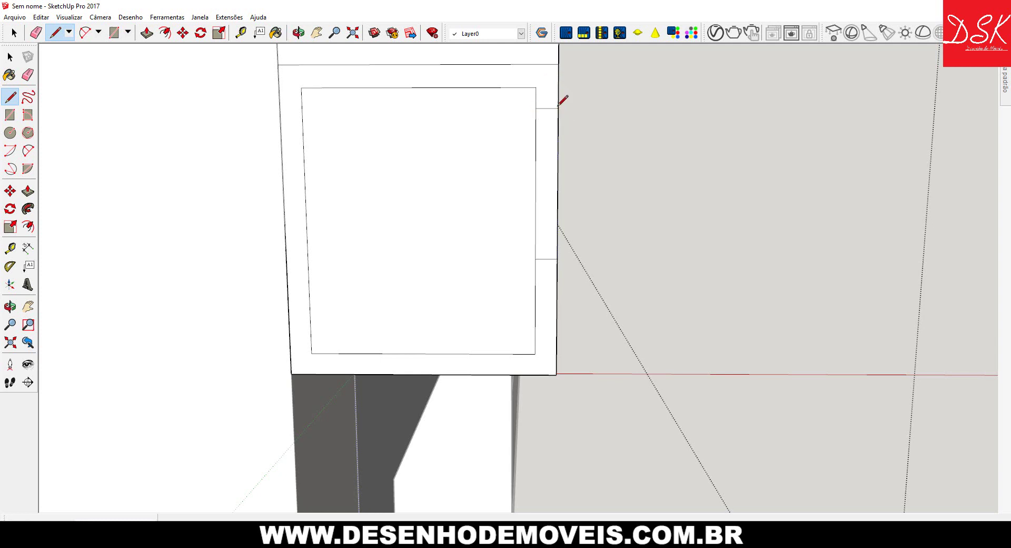
- Erase edges to form the notch and push the notched face 120 cm through
left_click(28, 74)
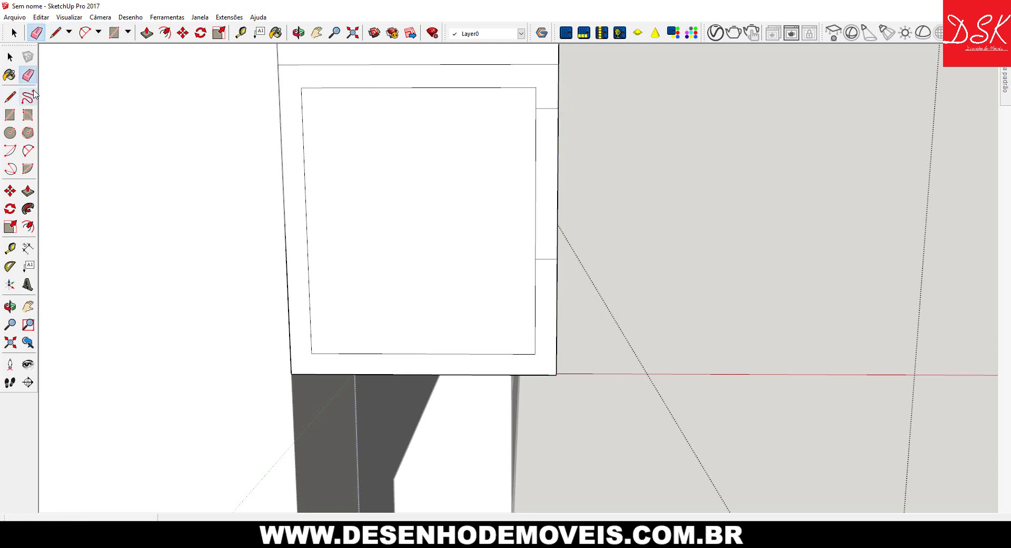
middle_click_drag(184, 194, 3, 178)
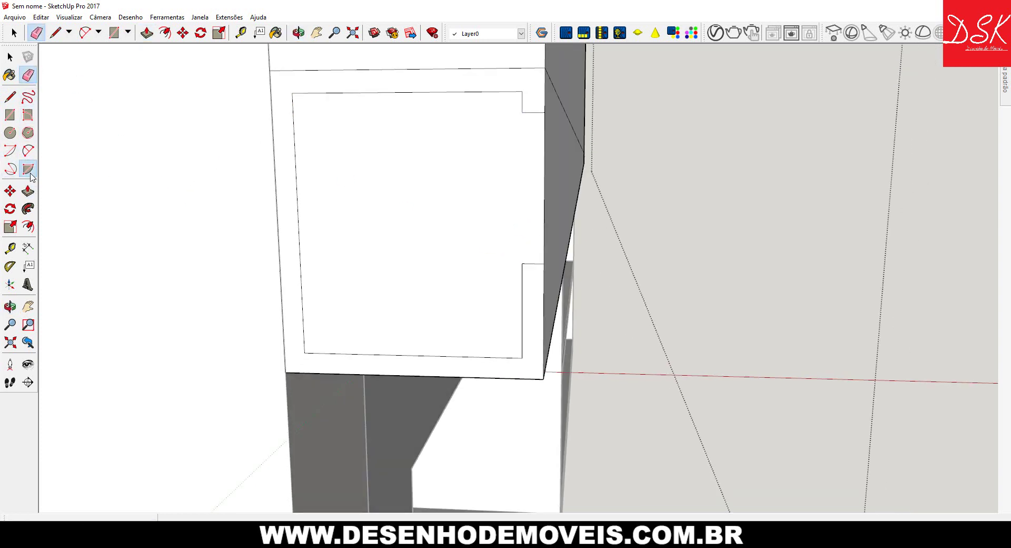
left_click(28, 190)
middle_click_drag(452, 266, 413, 273)
mouse_move(413, 272)
left_mouse_down()
mouse_move(738, 75)
mouse_move(728, 97)
left_mouse_up()
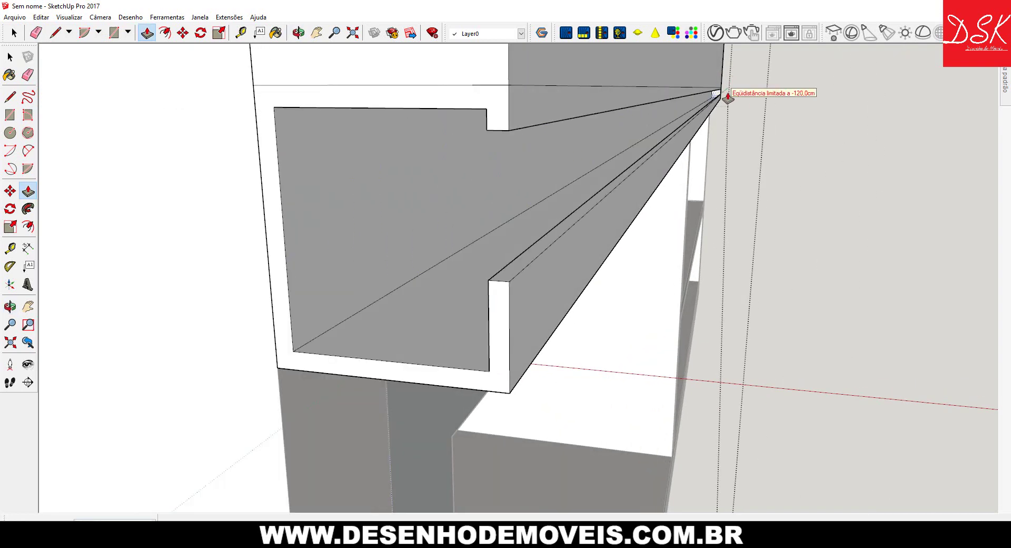
mouse_move(736, 131)
middle_mouse_down()
mouse_move(695, 150)
mouse_move(501, 160)
middle_mouse_up()
scroll(564, 158, "up", 4)
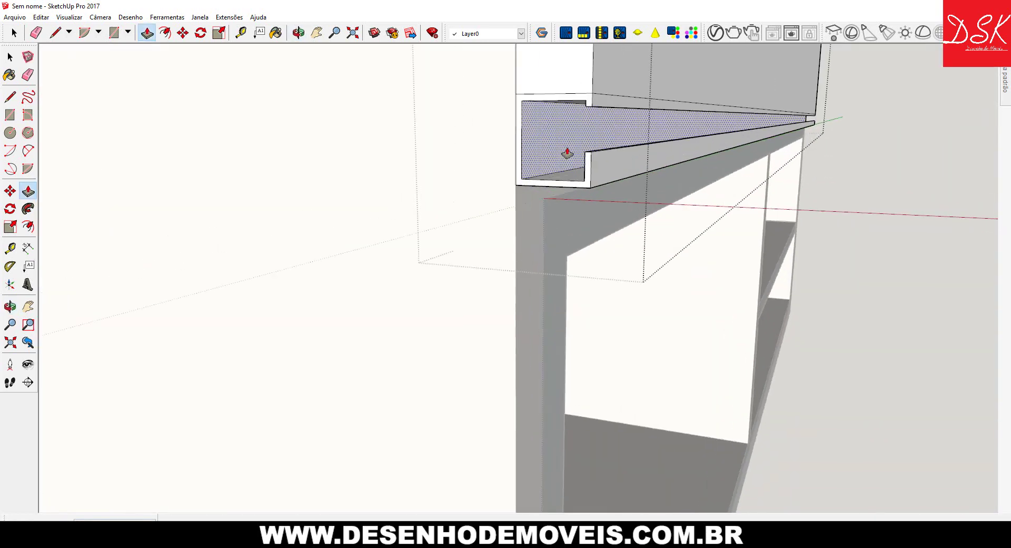
mouse_move(564, 158)
middle_mouse_down()
mouse_move(583, 151)
mouse_move(548, 135)
mouse_move(582, 95)
mouse_move(569, 130)
mouse_move(527, 88)
mouse_move(481, 131)
mouse_move(390, 169)
mouse_move(427, 198)
mouse_move(569, 185)
mouse_move(598, 216)
mouse_move(668, 174)
mouse_move(533, 219)
mouse_move(548, 216)
mouse_move(465, 201)
mouse_move(323, 210)
mouse_move(113, 159)
mouse_move(174, 176)
mouse_move(192, 165)
mouse_move(347, 192)
mouse_move(456, 240)
mouse_move(483, 232)
mouse_move(381, 194)
mouse_move(366, 207)
mouse_move(435, 288)
mouse_move(433, 252)
mouse_move(424, 257)
mouse_move(394, 227)
mouse_move(409, 255)
mouse_move(380, 251)
mouse_move(395, 188)
mouse_move(338, 247)
middle_mouse_up()
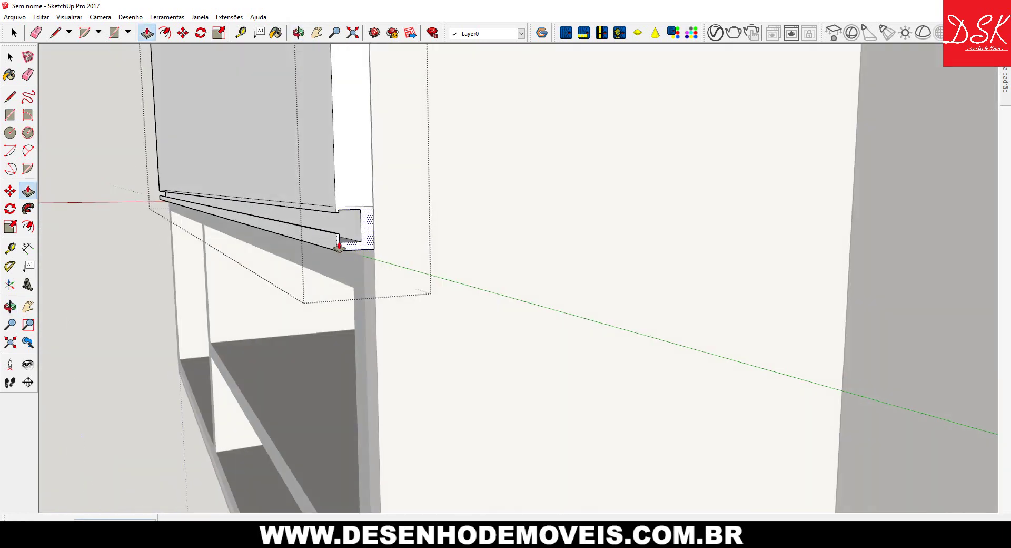
mouse_move(115, 168)
middle_mouse_down()
mouse_move(103, 154)
mouse_move(268, 212)
middle_mouse_up()
scroll(440, 258, "down", 3)
scroll(440, 258, "down", 3)
scroll(253, 254, "down", 4)
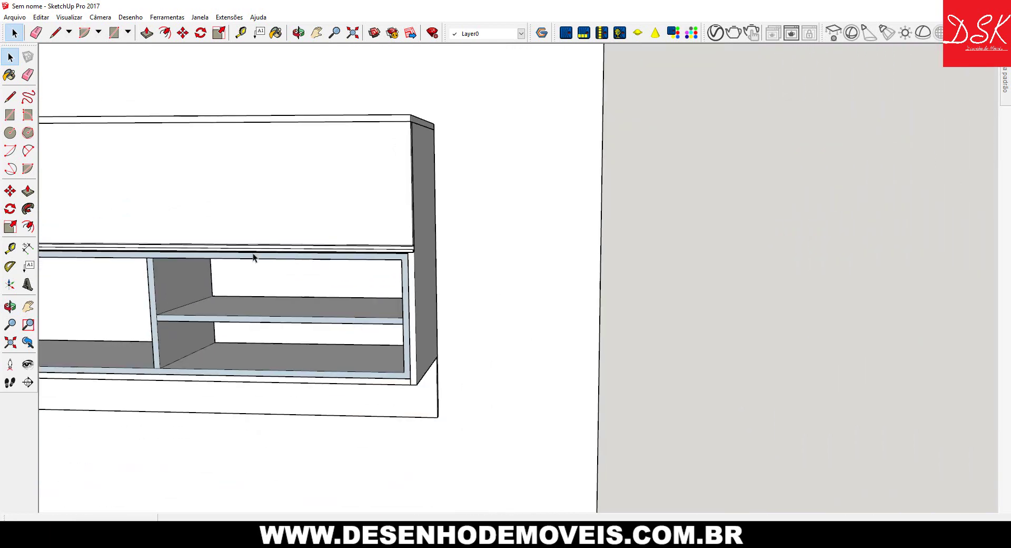
scroll(586, 255, "down", 3)
mouse_move(586, 255)
middle_mouse_down()
mouse_move(549, 261)
mouse_move(637, 233)
mouse_move(594, 201)
mouse_move(152, 194)
mouse_move(643, 333)
mouse_move(643, 264)
mouse_move(323, 259)
mouse_move(529, 193)
mouse_move(266, 223)
mouse_move(309, 203)
mouse_move(643, 248)
mouse_move(402, 244)
middle_mouse_up()
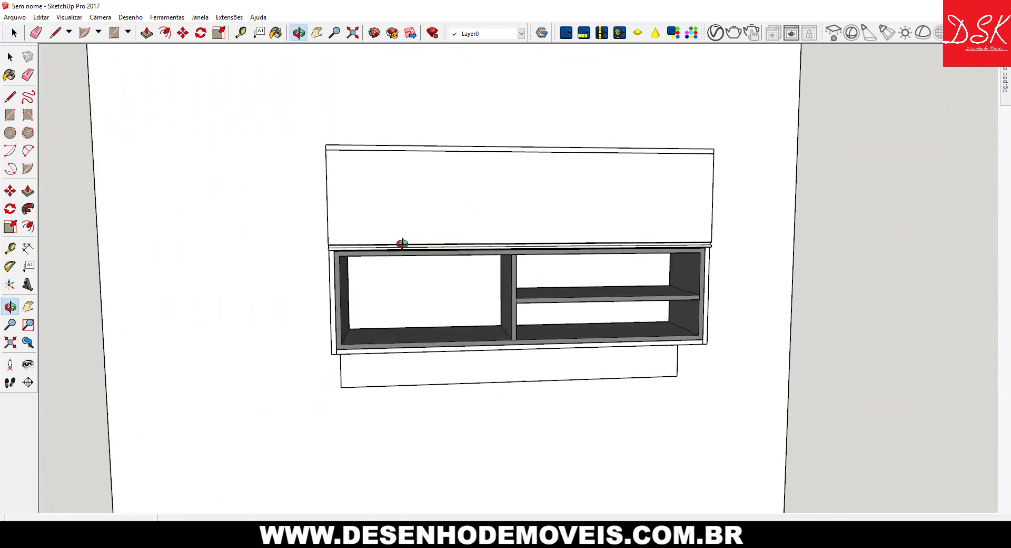
scroll(400, 357, "down", 2)
scroll(400, 357, "down", 3)
mouse_move(400, 357)
middle_mouse_down()
mouse_move(160, 314)
mouse_move(528, 363)
mouse_move(417, 387)
mouse_move(704, 354)
mouse_move(357, 362)
mouse_move(384, 393)
mouse_move(558, 324)
mouse_move(425, 316)
mouse_move(286, 252)
mouse_move(517, 271)
middle_mouse_up()
scroll(517, 271, "up", 2)
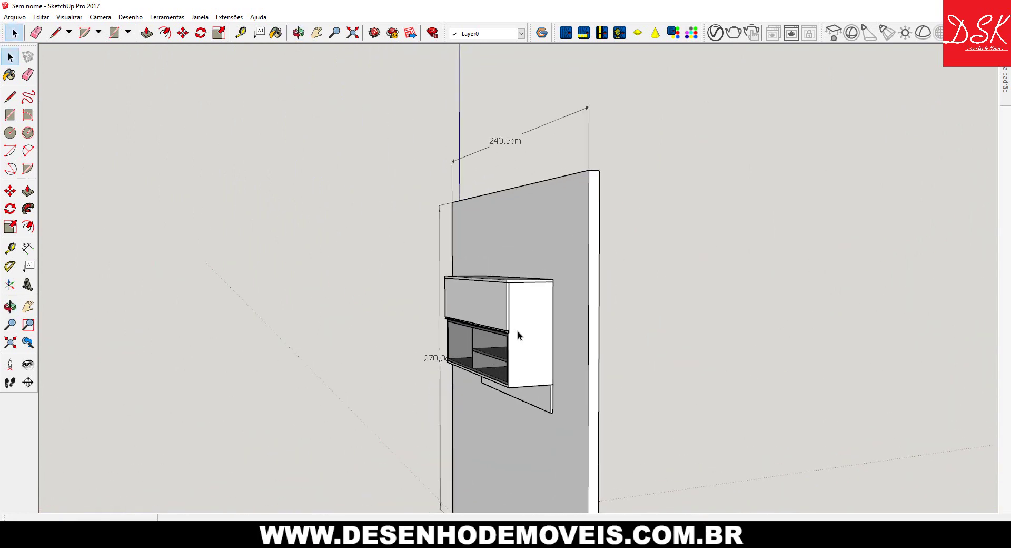
scroll(454, 351, "up", 3)
mouse_move(454, 351)
middle_mouse_down()
mouse_move(758, 279)
mouse_move(568, 334)
mouse_move(458, 327)
mouse_move(391, 352)
mouse_move(393, 365)
mouse_move(408, 353)
middle_mouse_up()
scroll(564, 339, "down", 3)
scroll(564, 339, "up", 1)
scroll(390, 365, "up", 2)
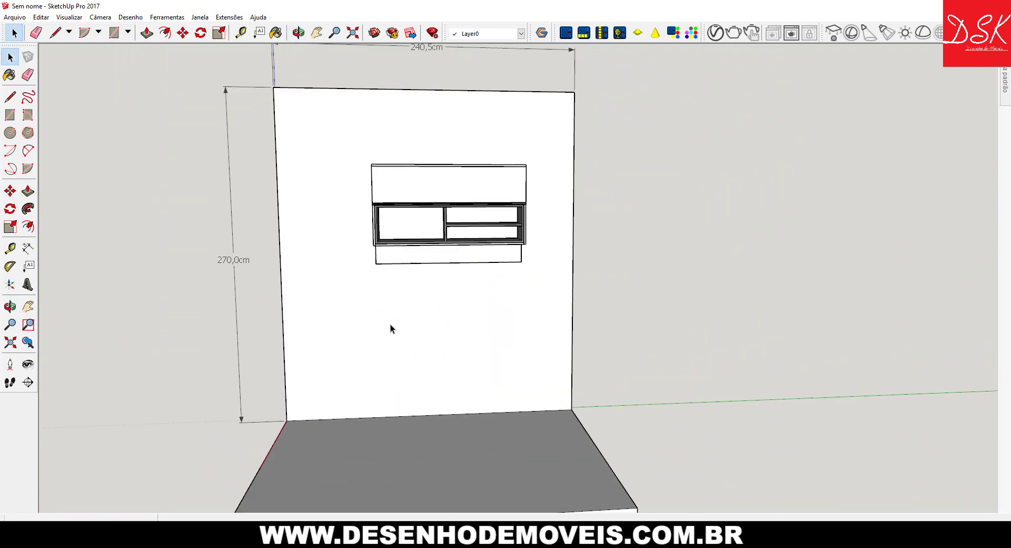
scroll(390, 324, "up", 2)
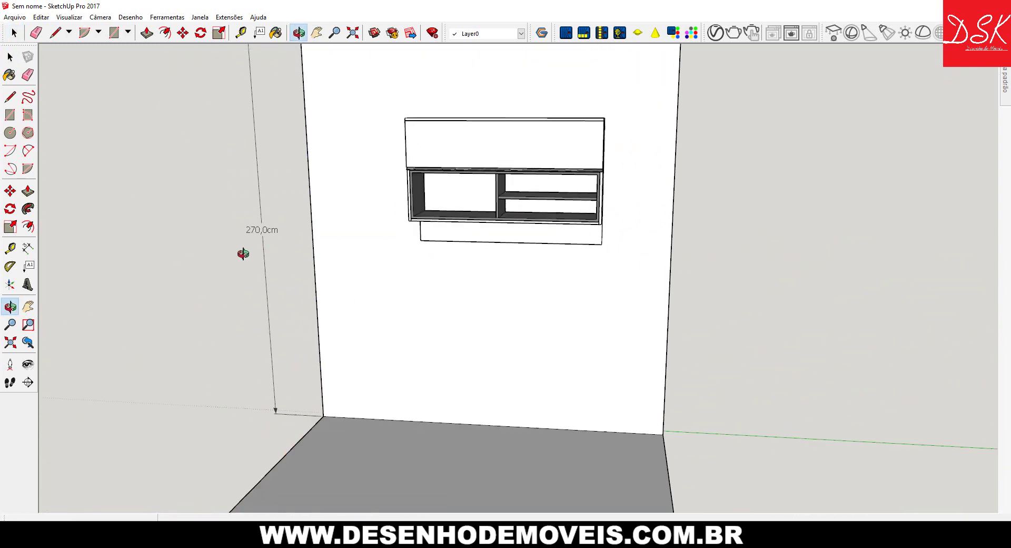
scroll(451, 274, "up", 1)
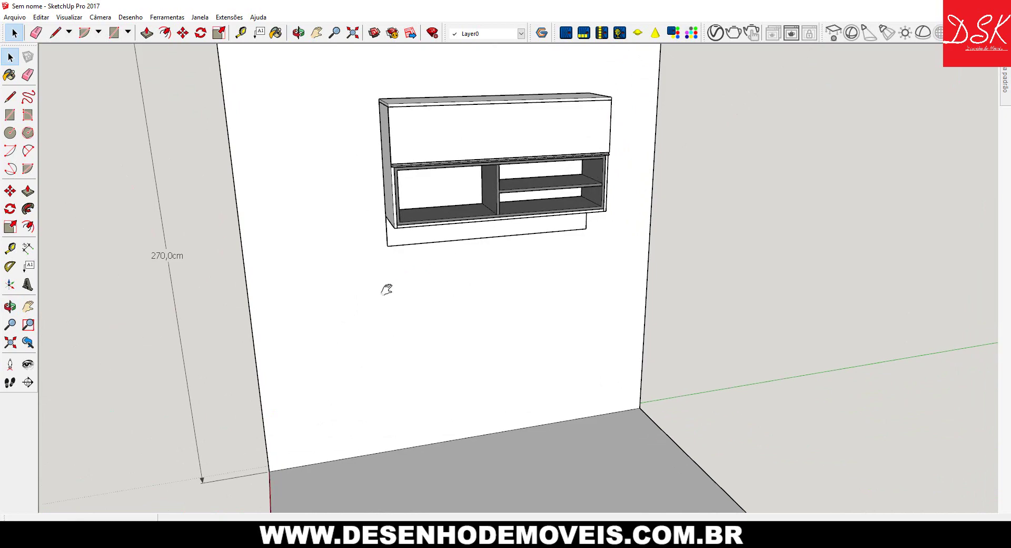